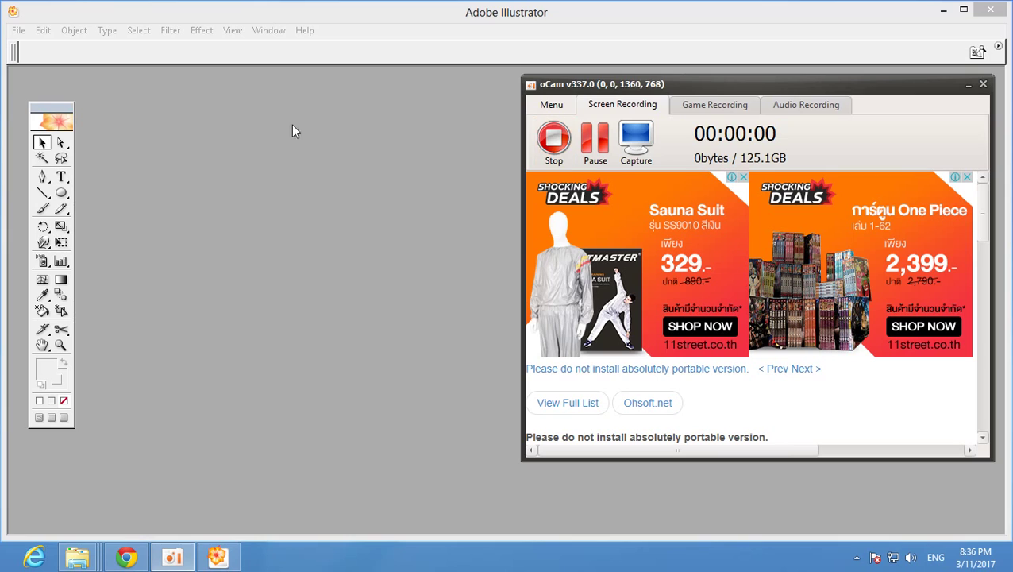
- Create a new 5000 × 5000 px RGB document with units kept in pixels
left_click(21, 32)
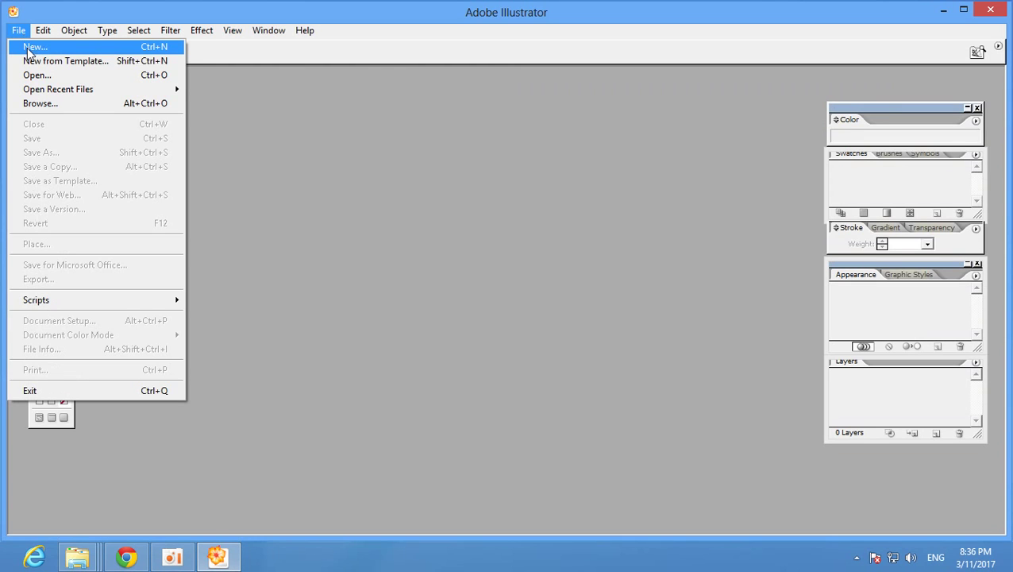
left_click(35, 48)
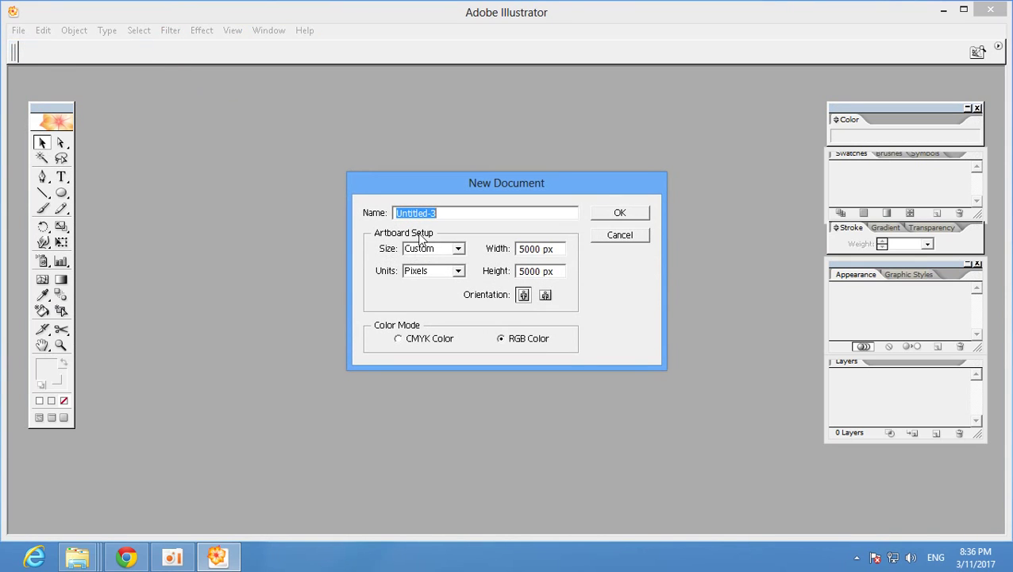
left_click(431, 272)
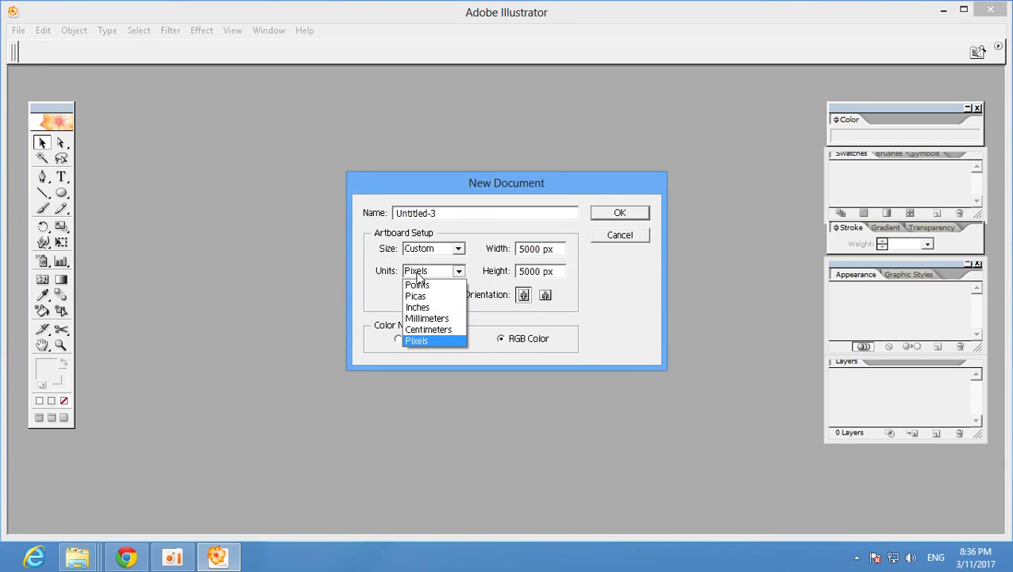
left_click(422, 340)
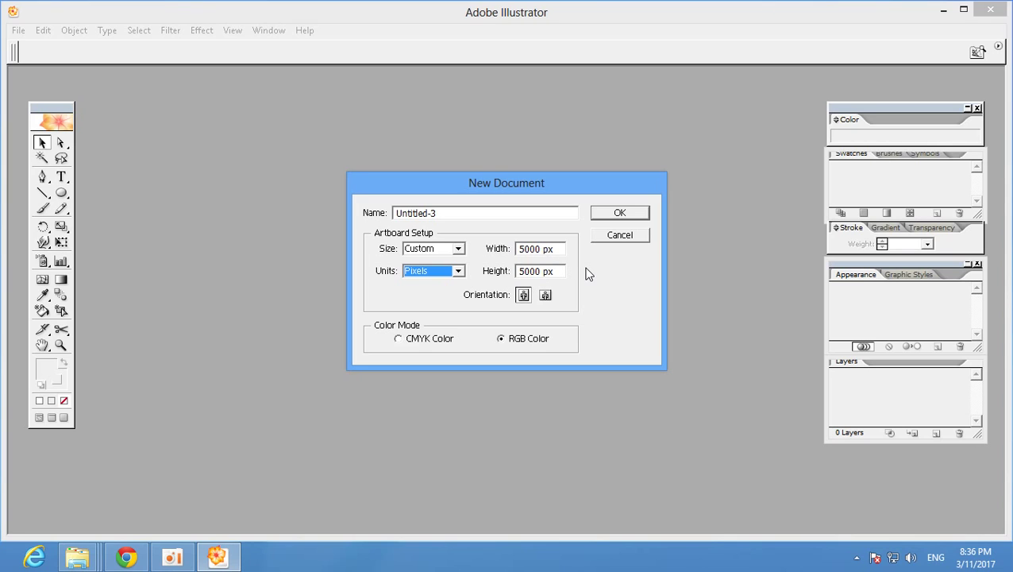
left_click(617, 214)
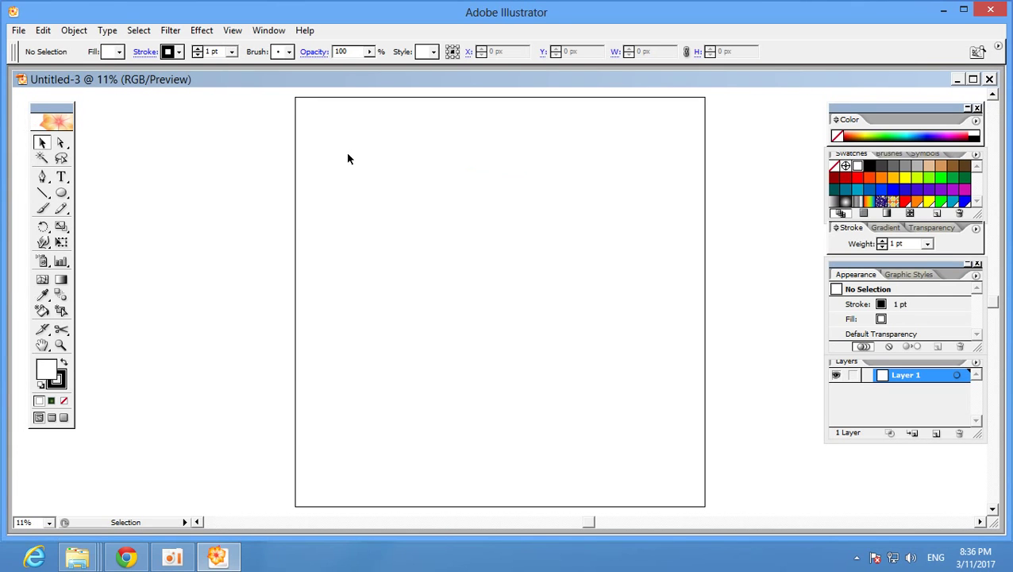
- Open the scanned three-figure sketch JPG file
left_click(19, 31)
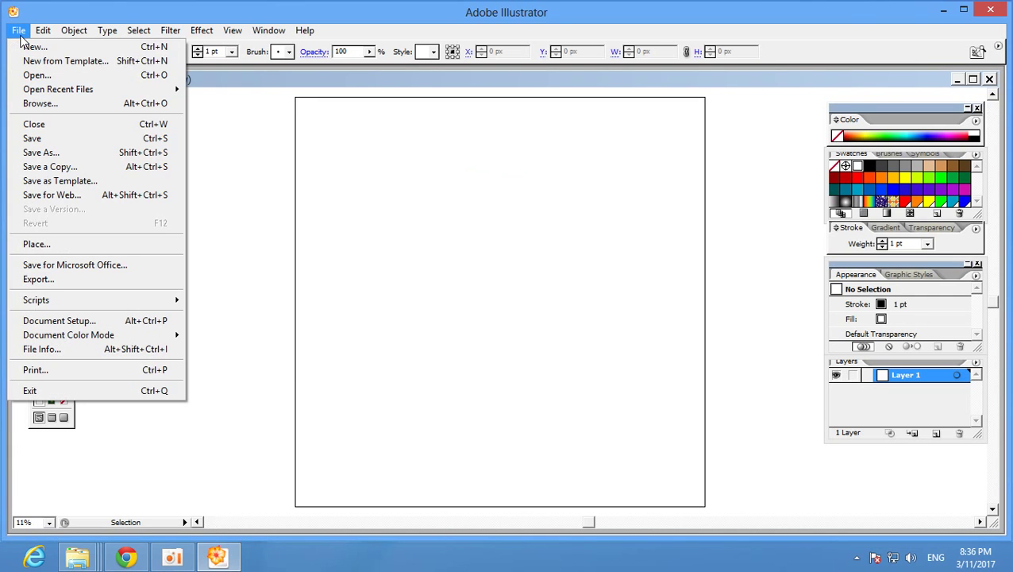
left_click(37, 74)
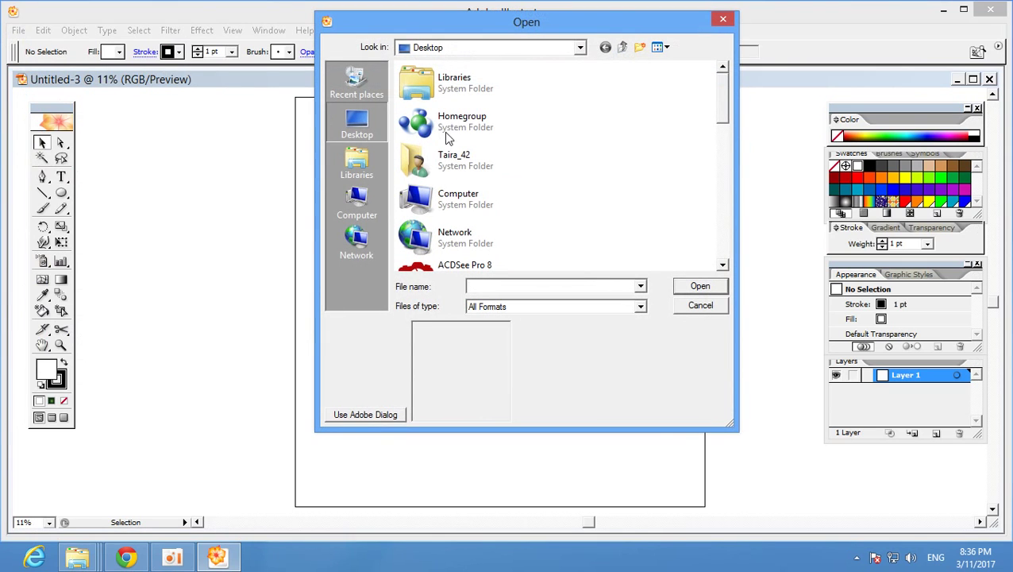
scroll(759, 111, "down", 5)
scroll(759, 111, "down", 5)
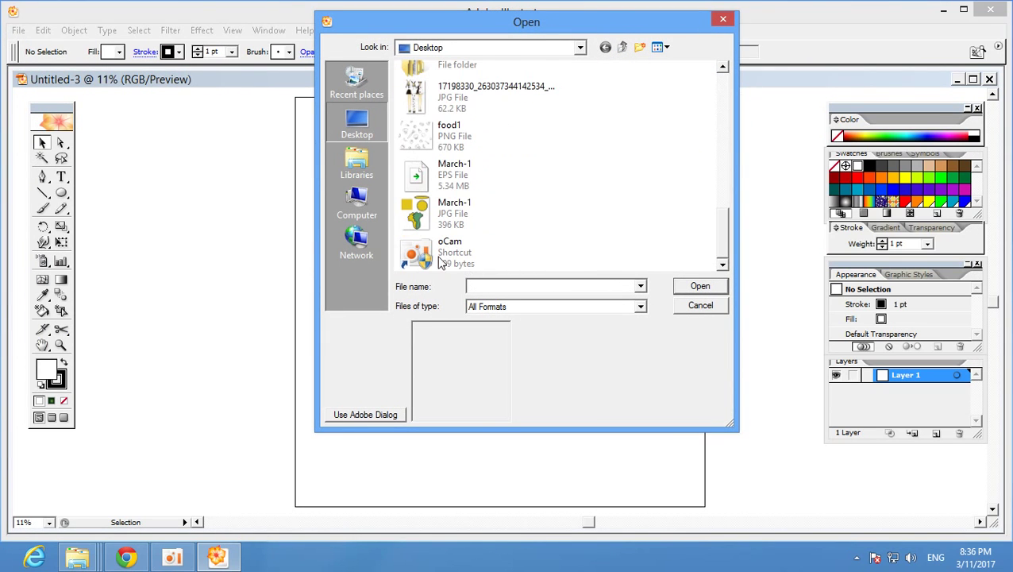
left_click(485, 95)
left_click(700, 286)
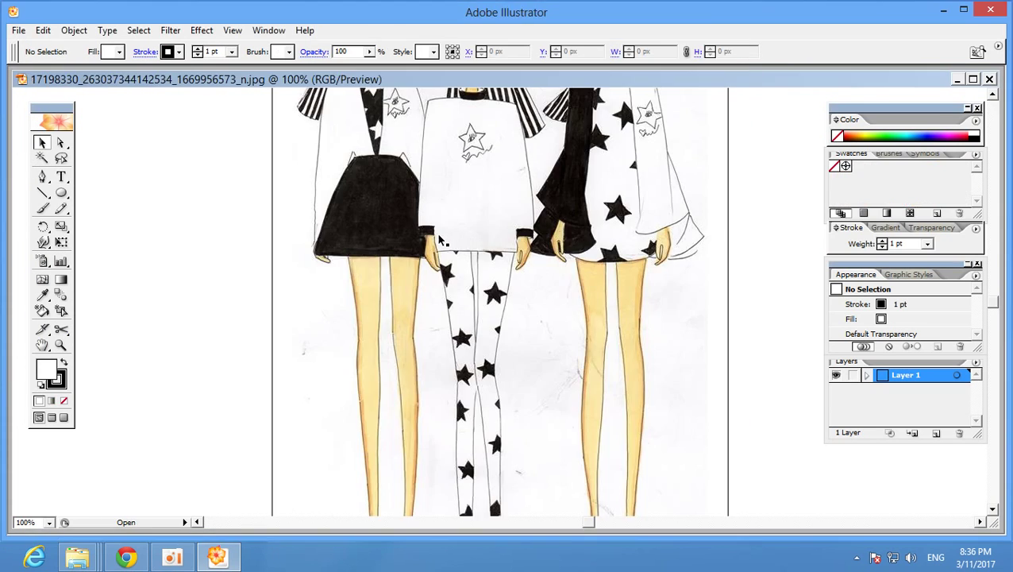
- Cut the sketch, close the JPG without saving, and paste it into Untitled-3
scroll(445, 246, "up", 3)
left_click(475, 251)
scroll(480, 262, "up", 2)
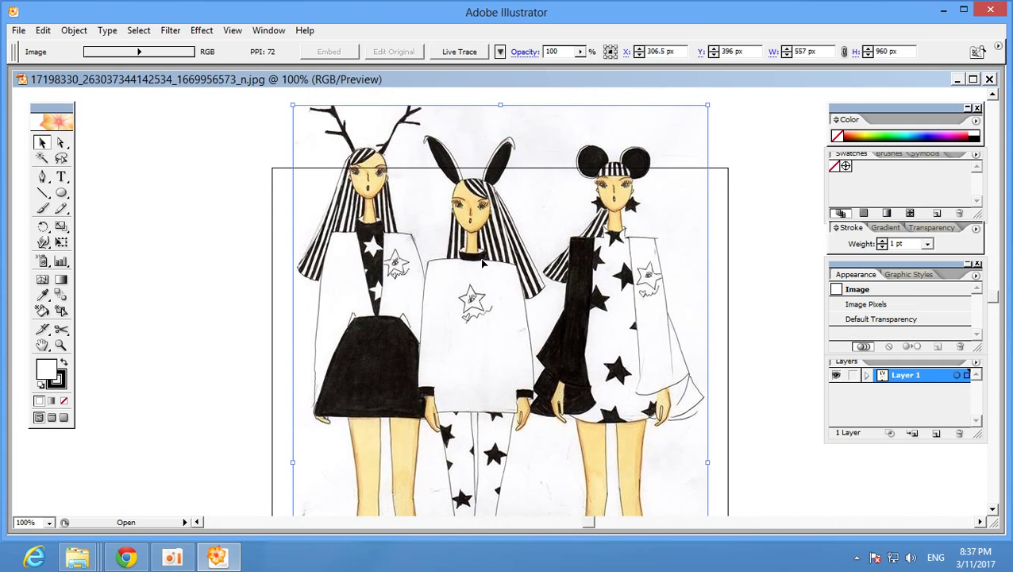
scroll(481, 263, "up", 2)
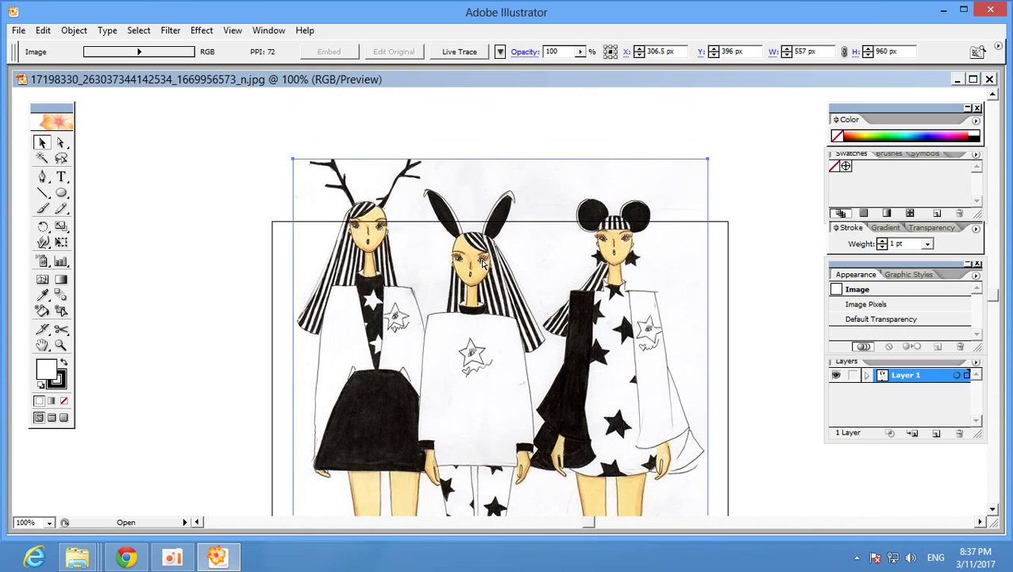
key("Delete")
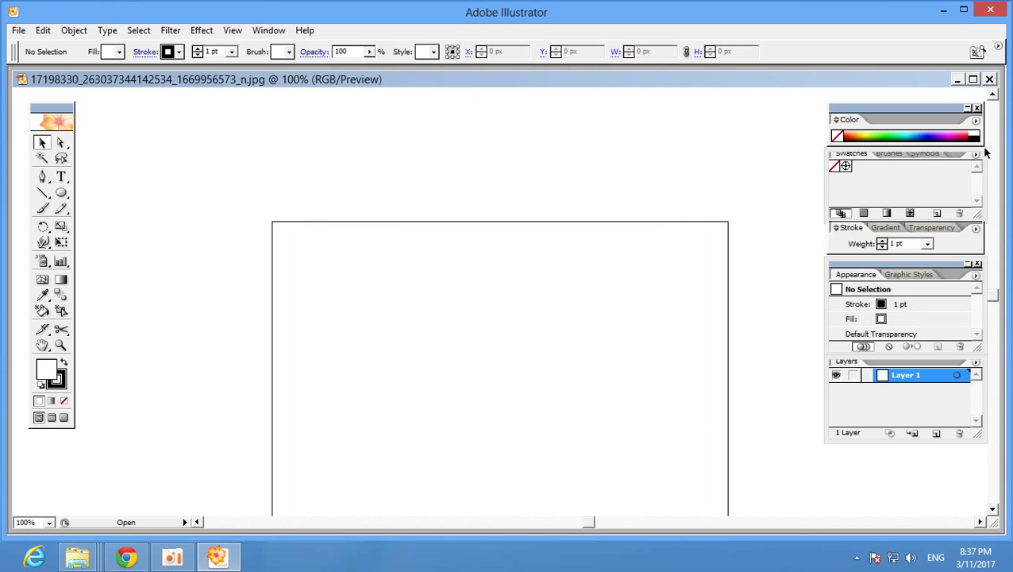
left_click(989, 79)
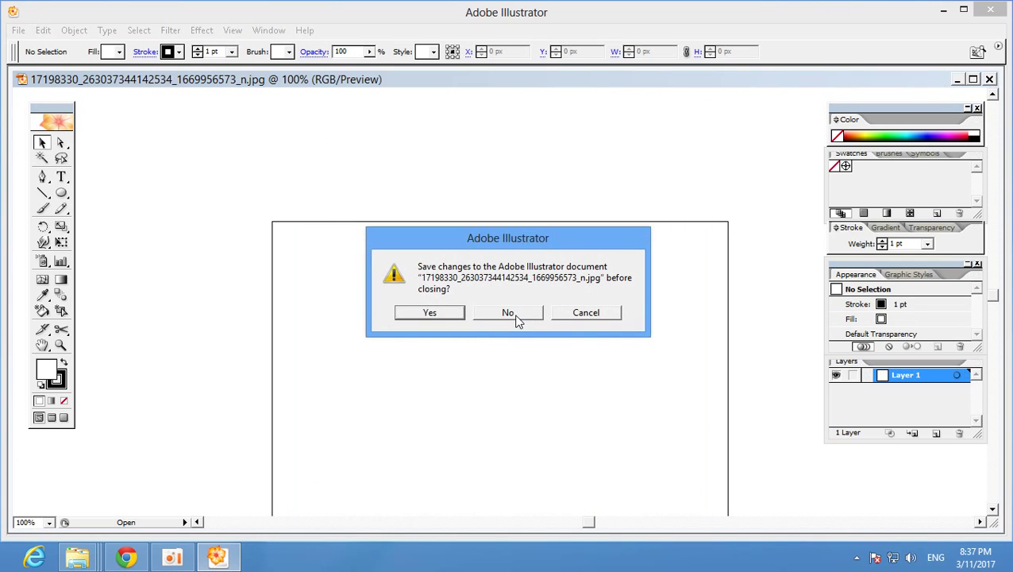
left_click(481, 309)
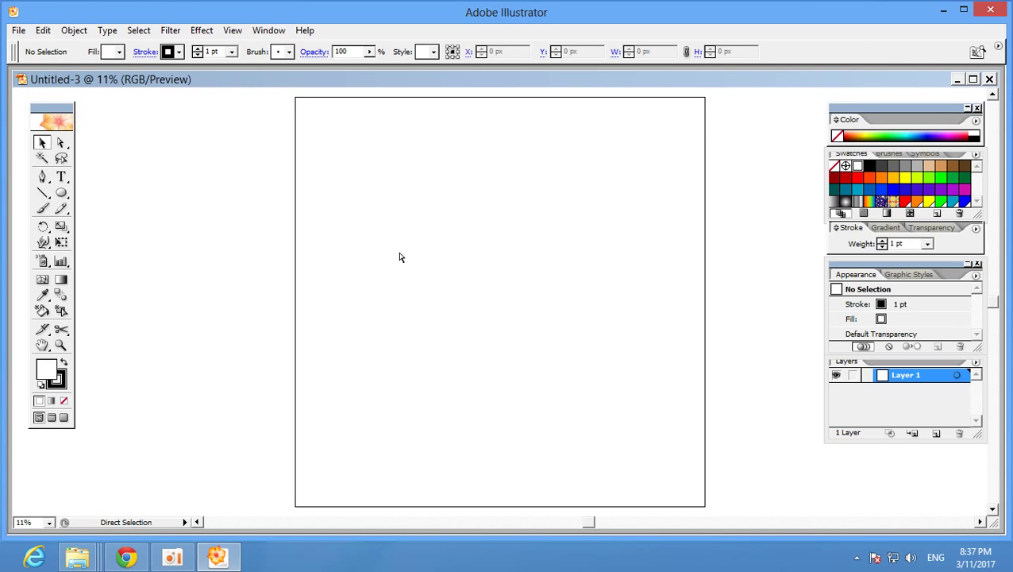
key("ctrl+v")
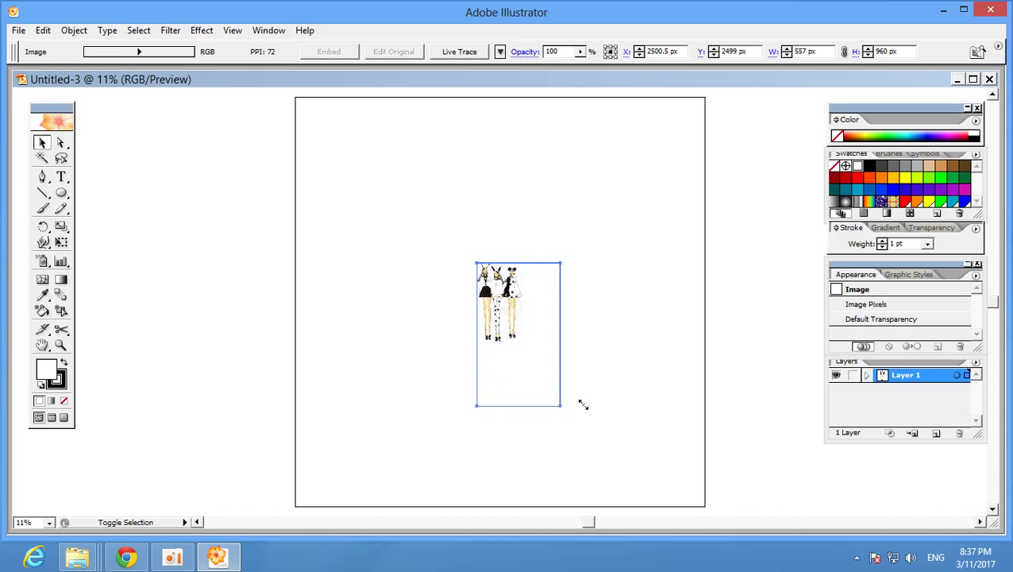
- Enlarge the pasted sketch across the artboard, undoing an unwanted horizontal stretch
left_click_drag(523, 340, 690, 494)
left_click_drag(479, 271, 333, 109)
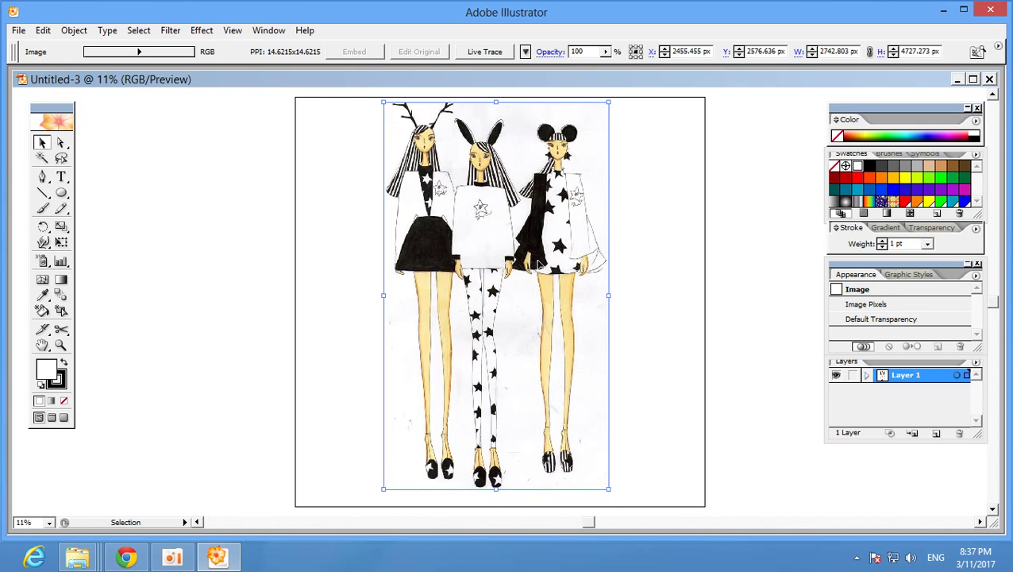
left_click_drag(609, 295, 700, 294)
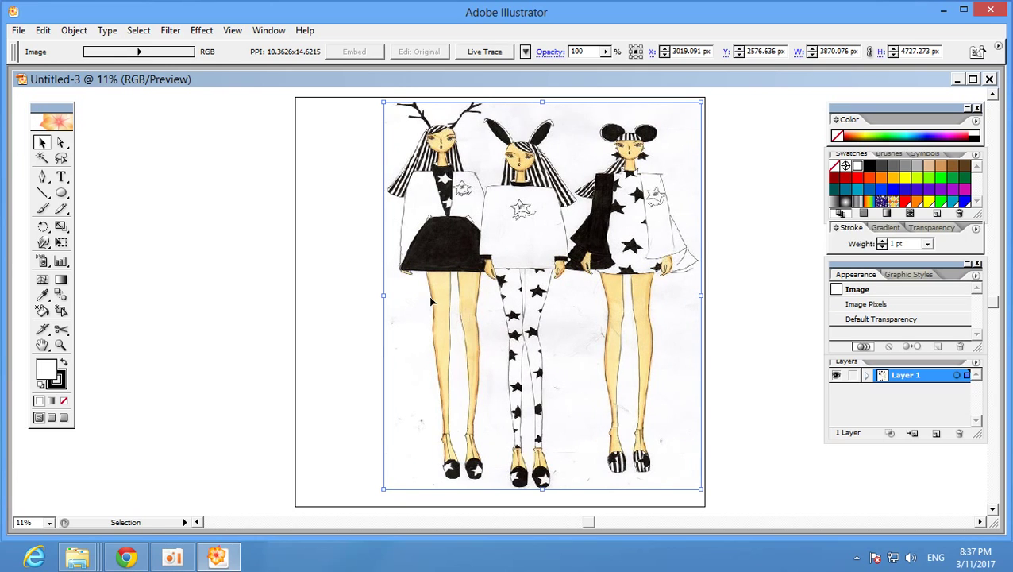
key("ctrl+z")
- Lock Layer 1, add Layer 2 above it, and zoom into the right figure's face
left_click(853, 375)
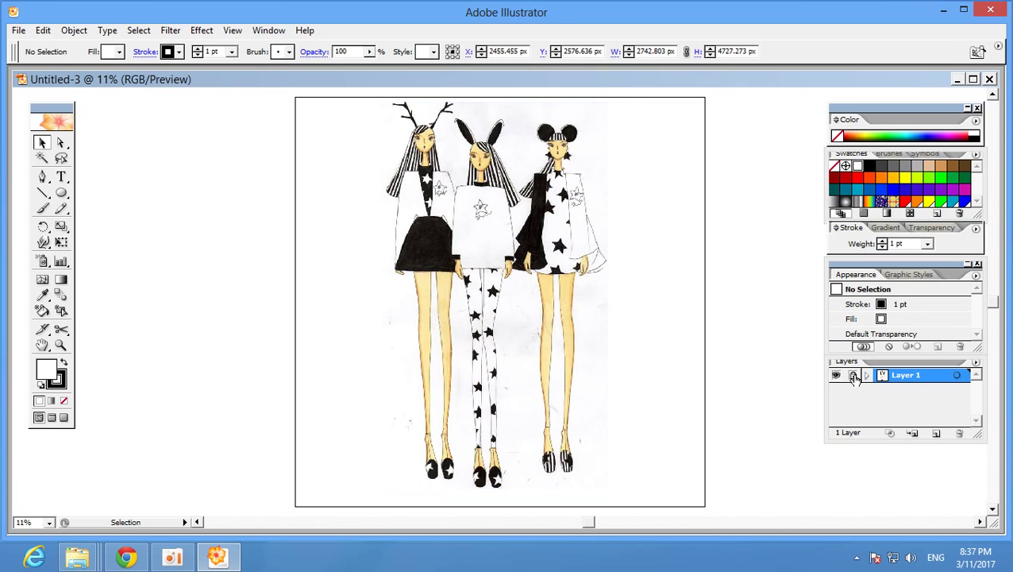
scroll(481, 244, "up", 1)
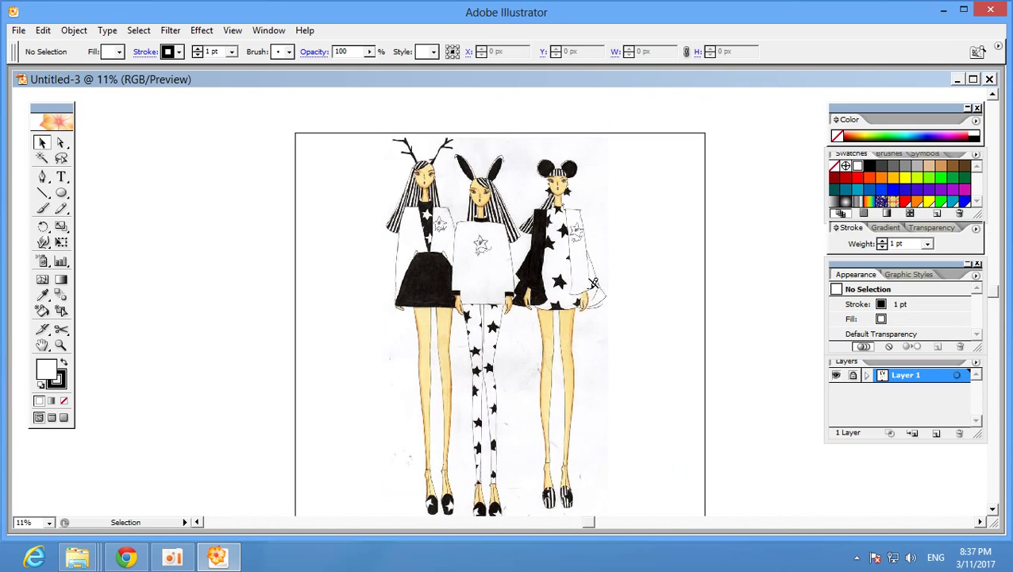
left_click(936, 433)
left_click(60, 344)
left_click_drag(500, 137, 614, 257)
left_click_drag(371, 150, 690, 420)
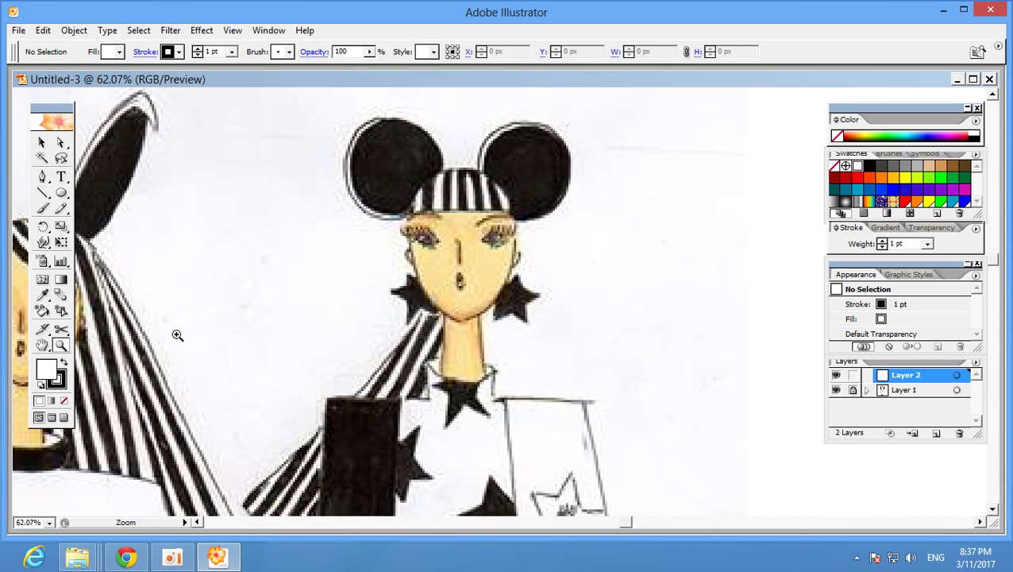
scroll(163, 342, "down", 1)
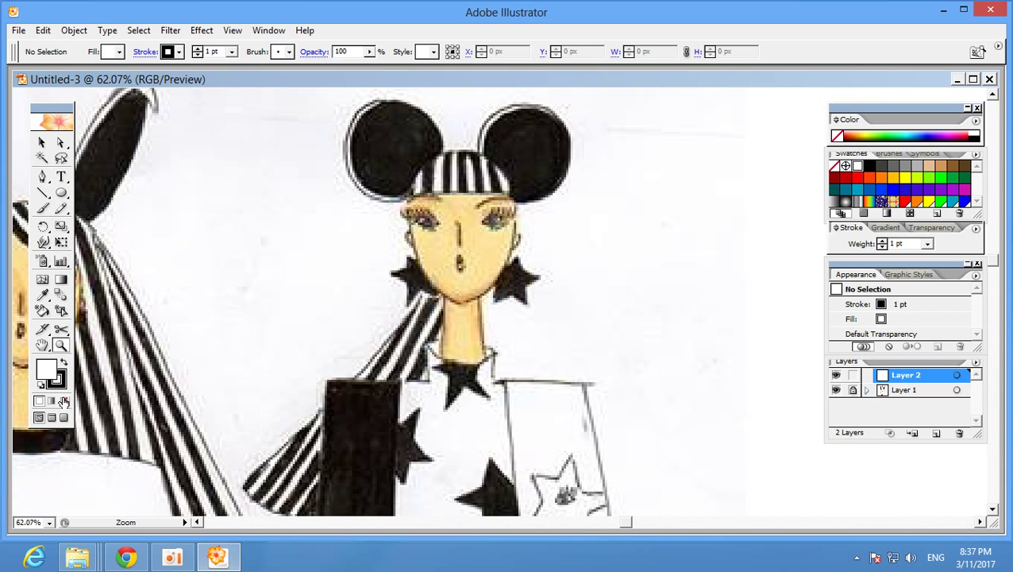
left_click(42, 176)
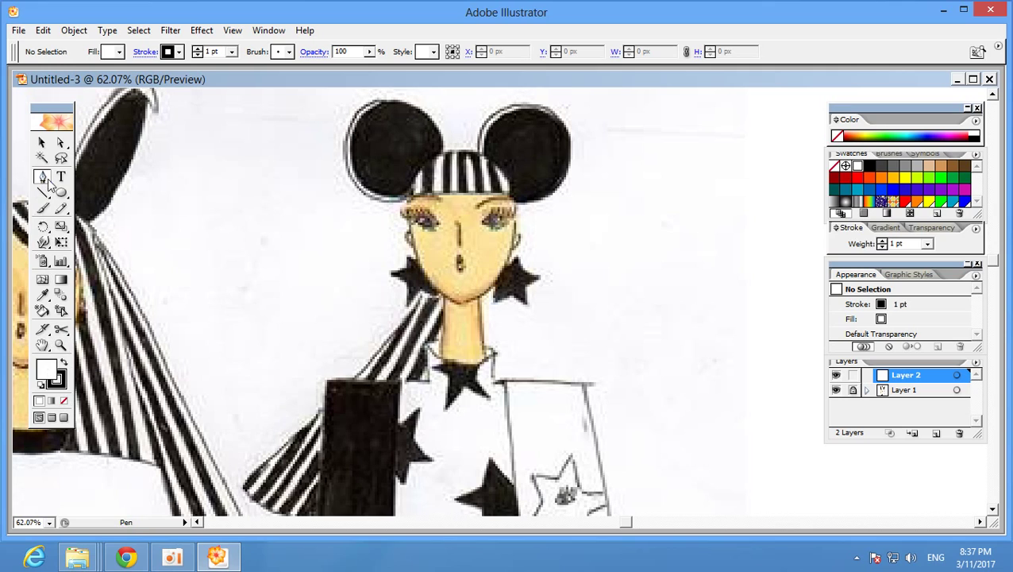
- Pen-trace a closed curved outline around the right figure's face on Layer 2
left_click(405, 202)
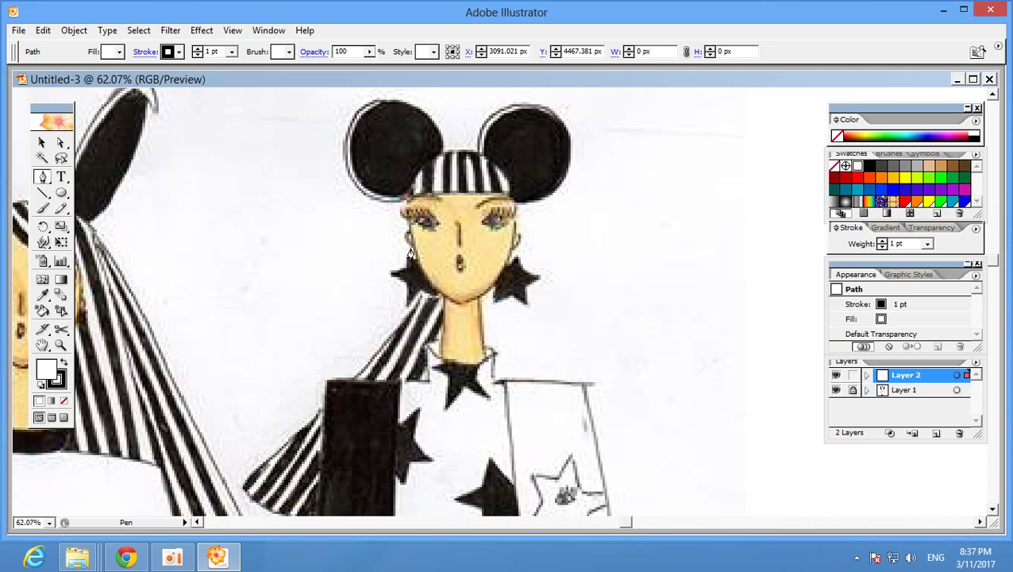
left_click_drag(419, 267, 429, 286)
left_click(428, 286)
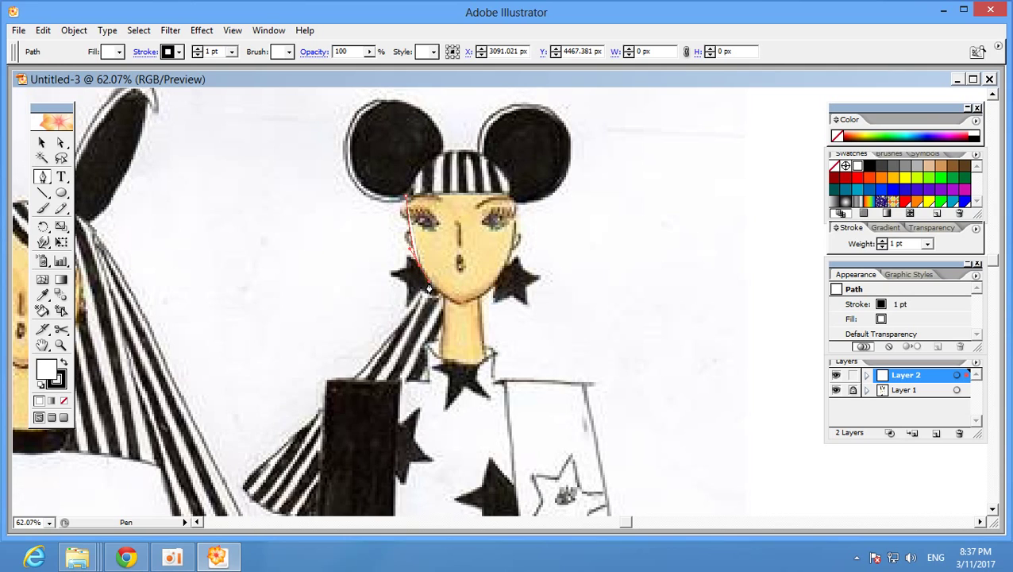
left_click(473, 303)
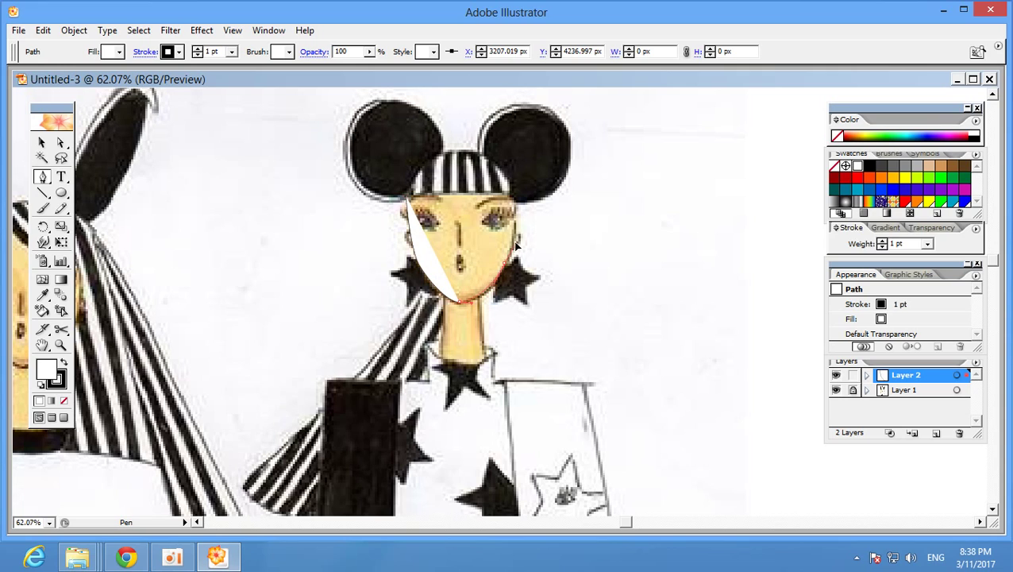
left_click_drag(516, 233, 514, 198)
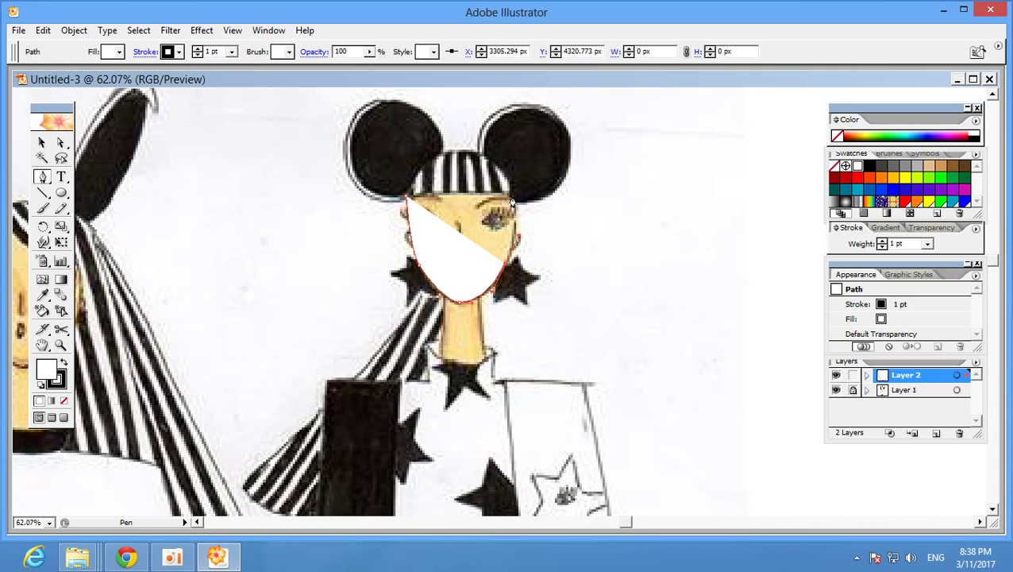
left_click(514, 198)
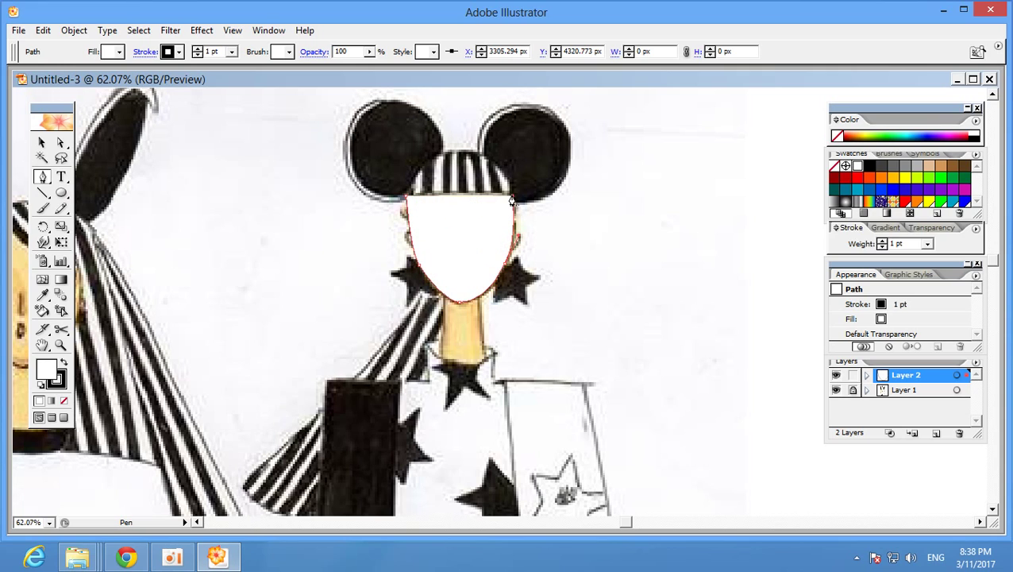
left_click(460, 198)
left_click(406, 201, "ctrl")
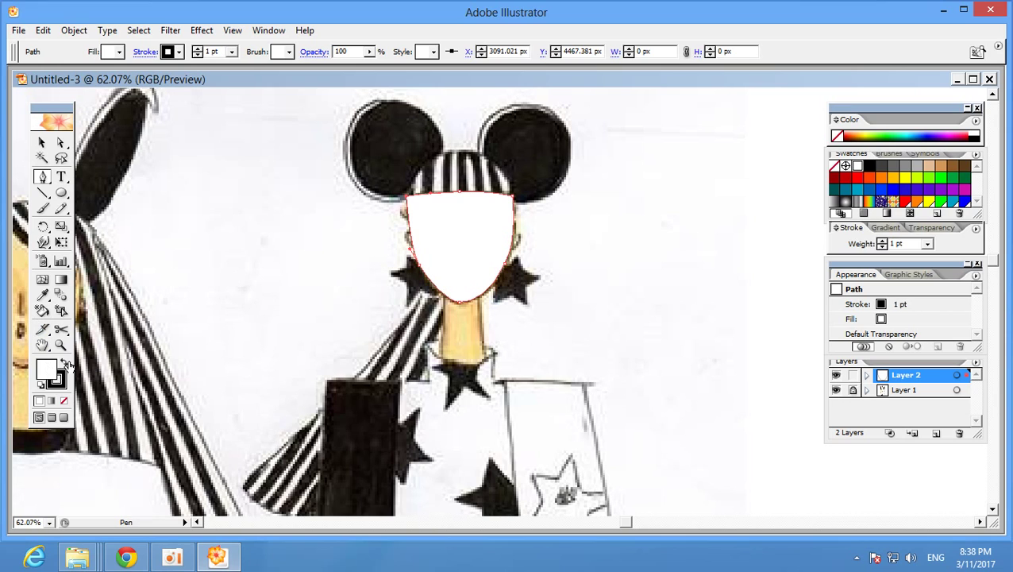
- Remove the face outline's white fill and set its black stroke to 5 pt
left_click(63, 402)
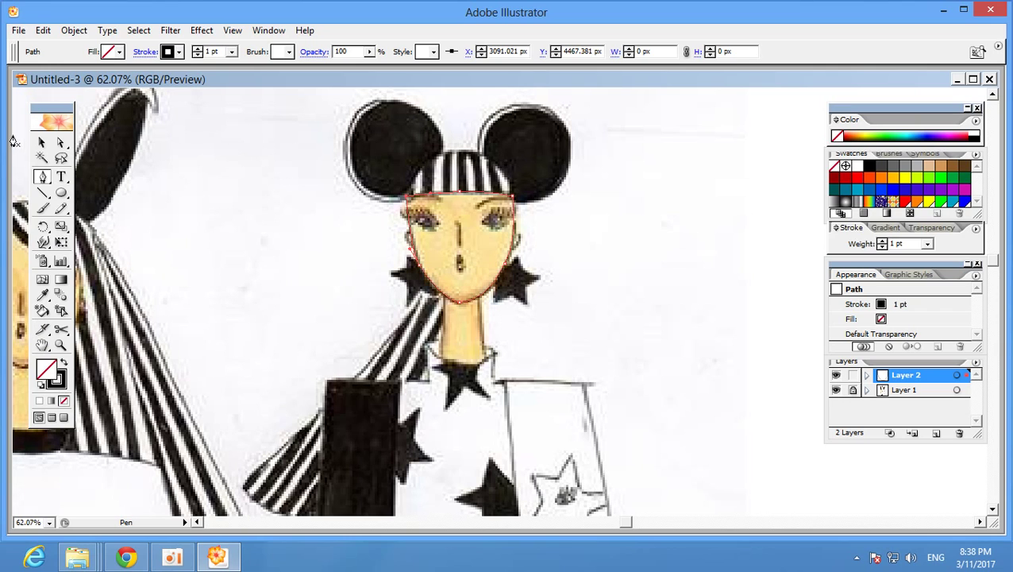
left_click(42, 142)
left_click(269, 184)
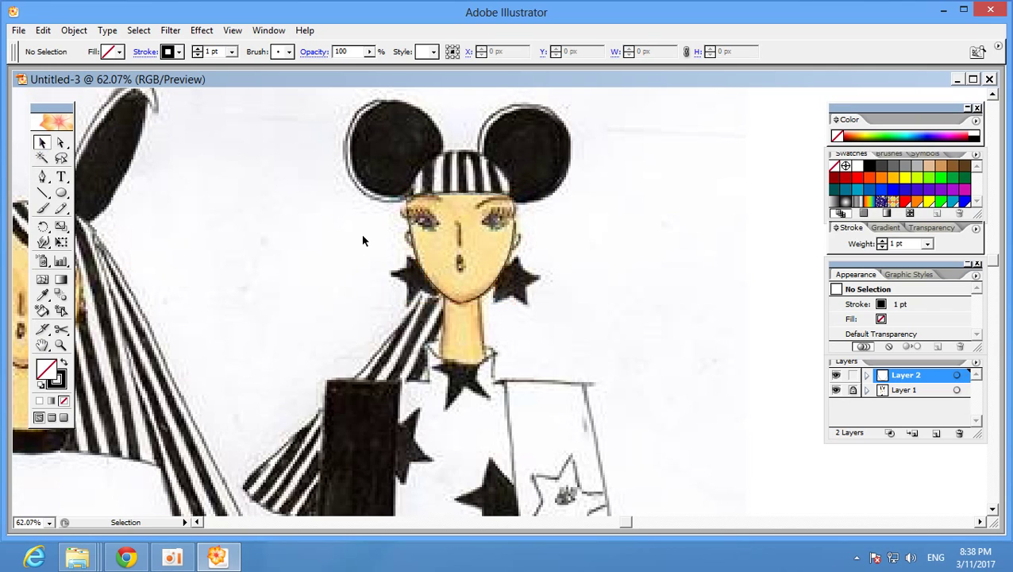
left_click(408, 238)
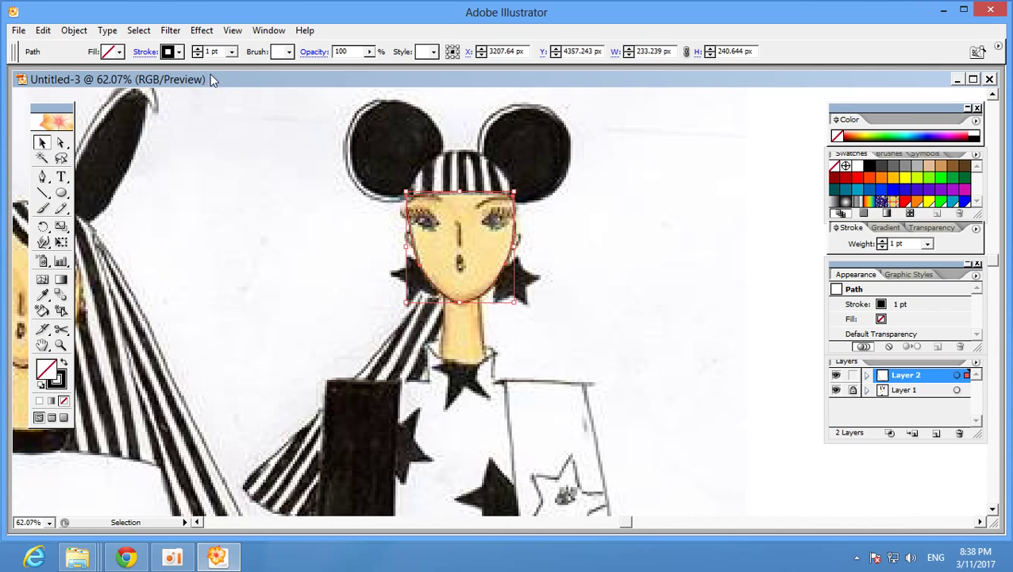
left_click(231, 51)
left_click(222, 137)
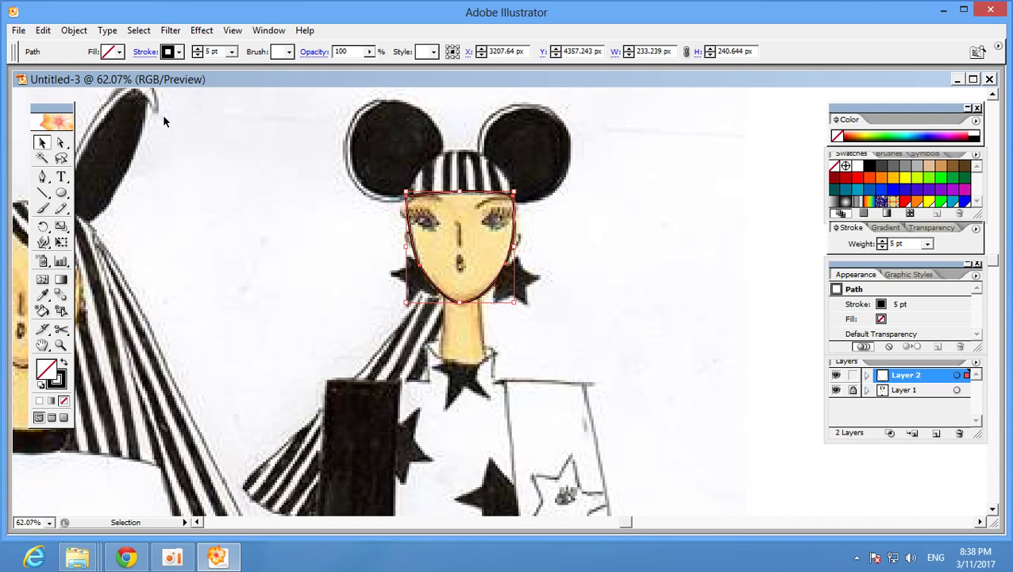
left_click(234, 200)
scroll(211, 280, "down", 1)
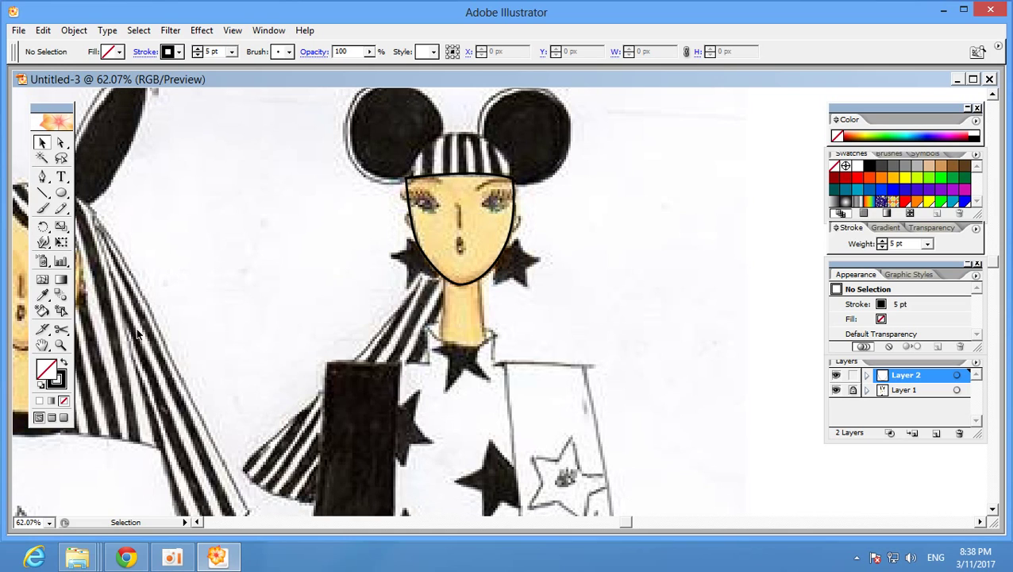
left_click(43, 177)
scroll(513, 234, "up", 1)
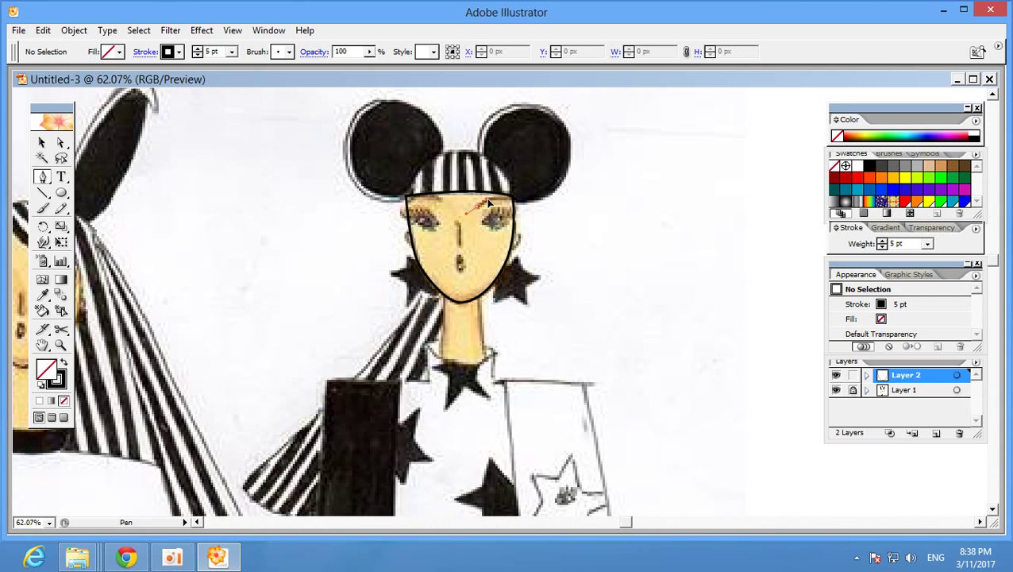
- Pen-trace curved black strokes along the right and left eyebrows, deselecting after each
left_click_drag(465, 213, 495, 205)
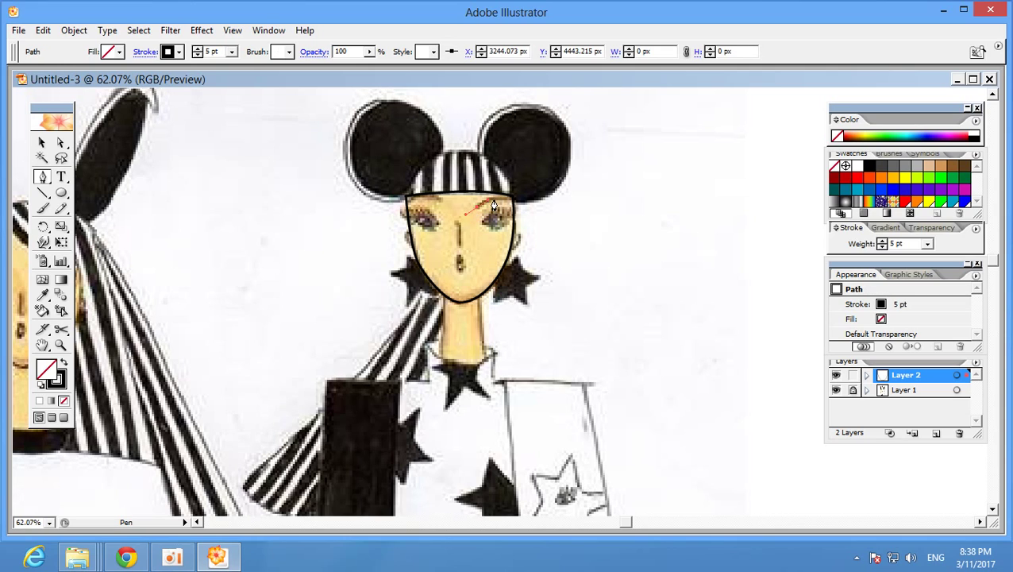
left_click(496, 203)
left_click(510, 203)
left_click(43, 144)
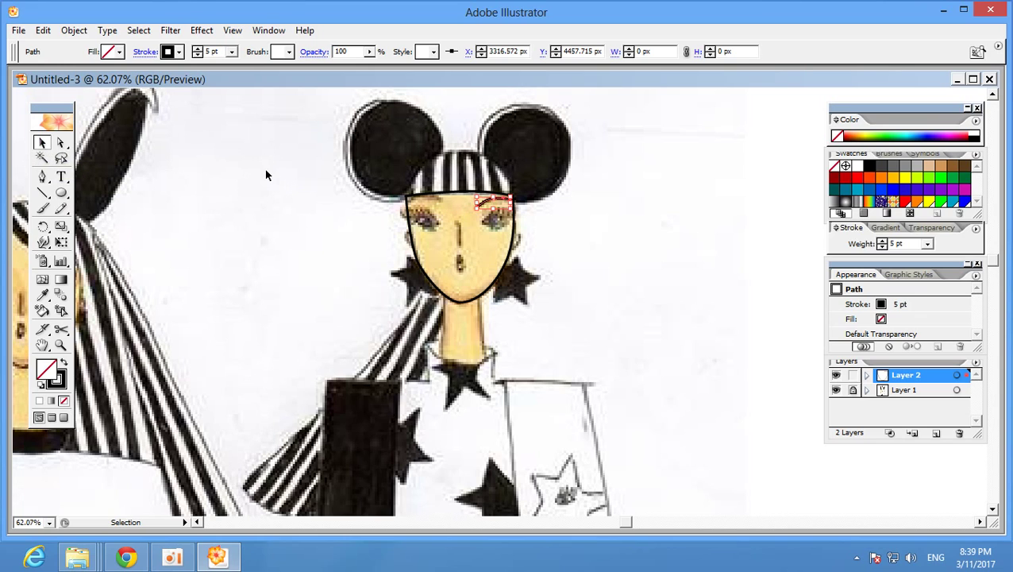
left_click(315, 222)
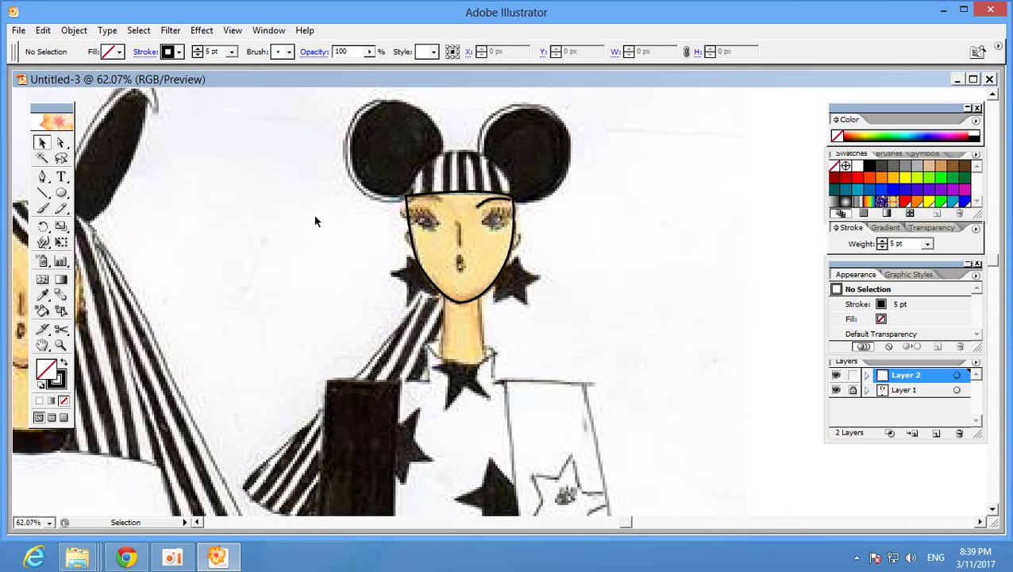
left_click(42, 177)
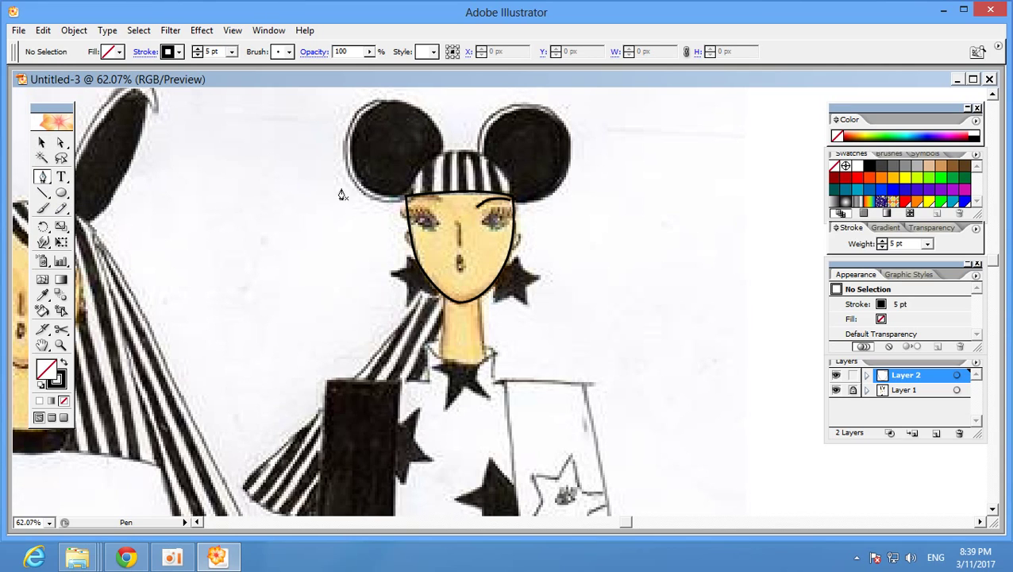
left_click(421, 197)
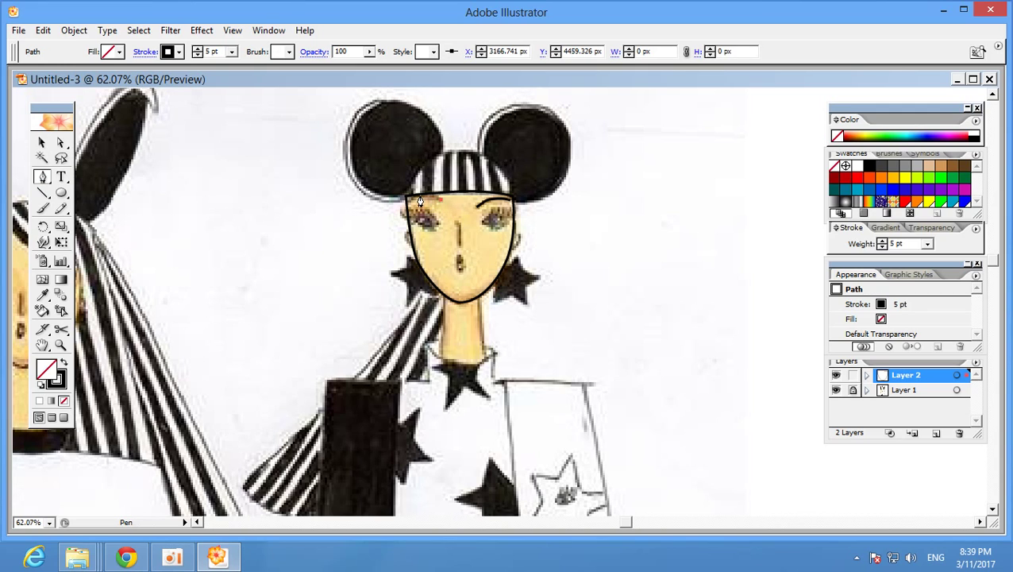
left_click_drag(421, 197, 407, 208)
left_click(41, 143)
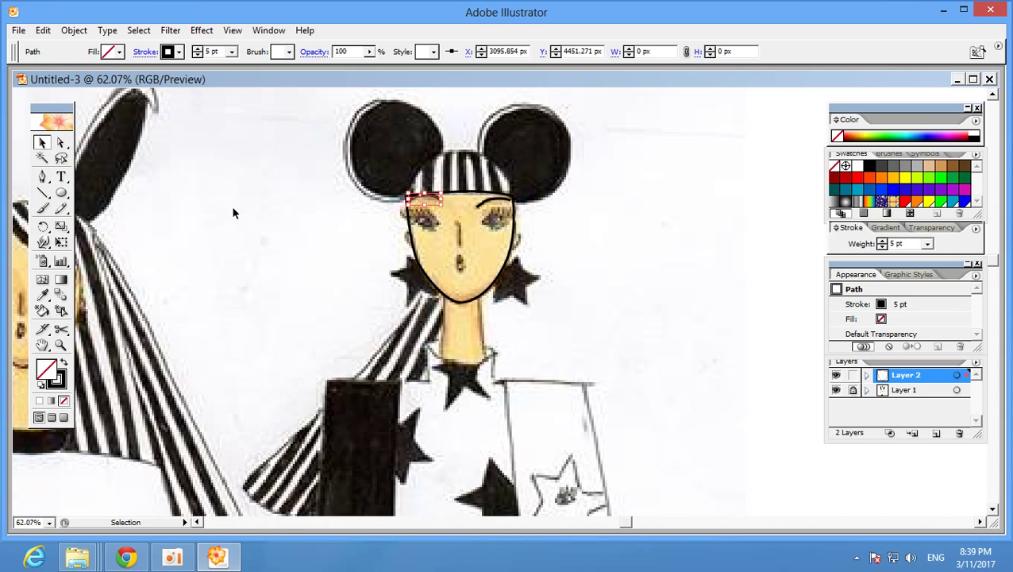
left_click(233, 208)
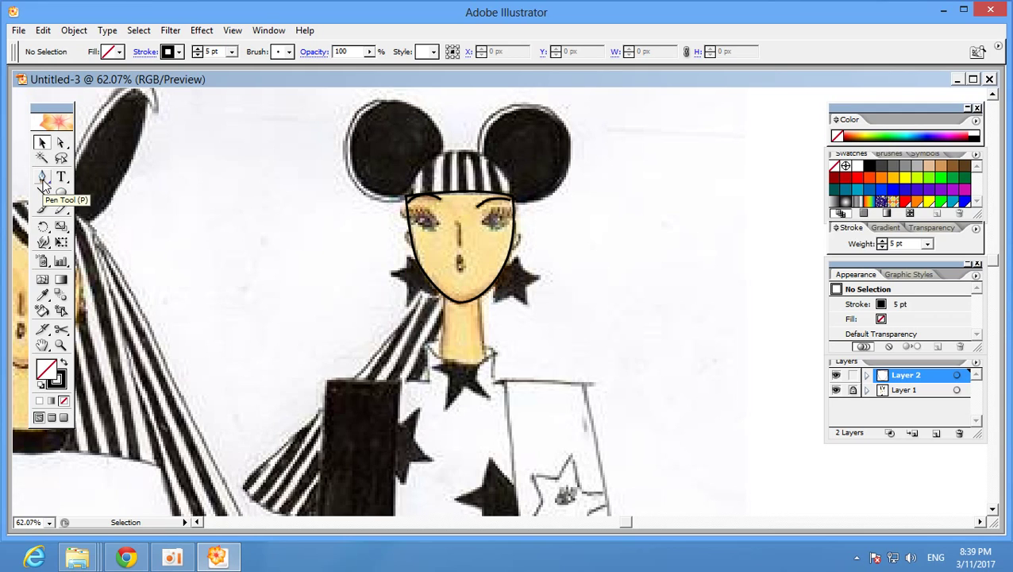
- Pen-trace a closed black outline around the right eye
left_click(44, 182)
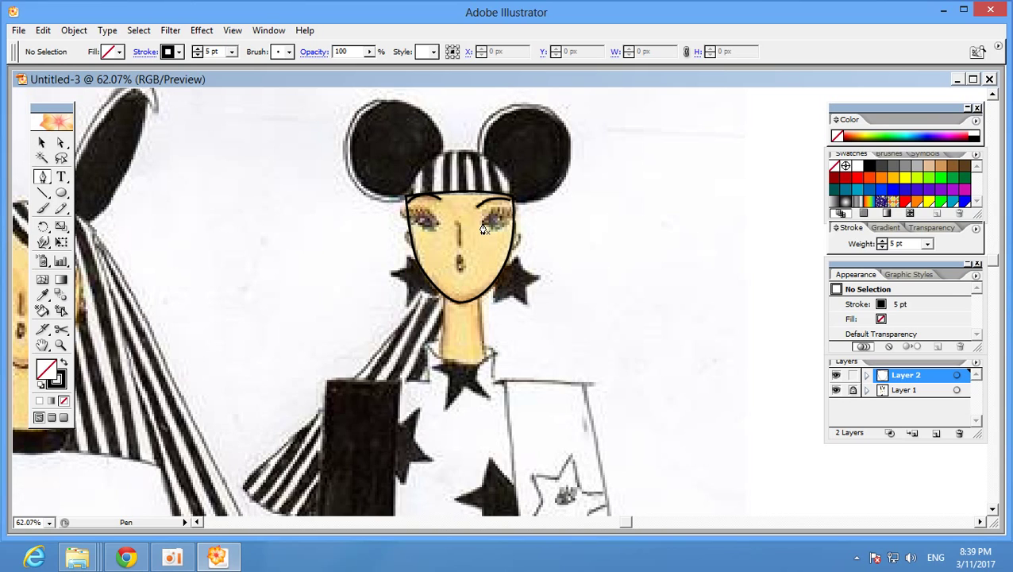
left_click(487, 221)
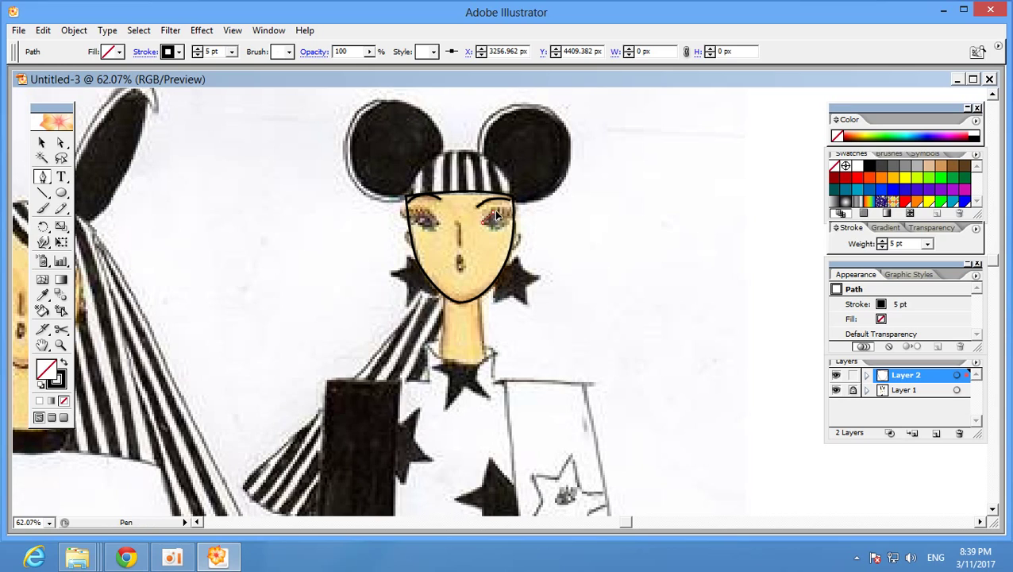
left_click(508, 218)
left_click(508, 223)
key("ctrl+h")
left_click(484, 228)
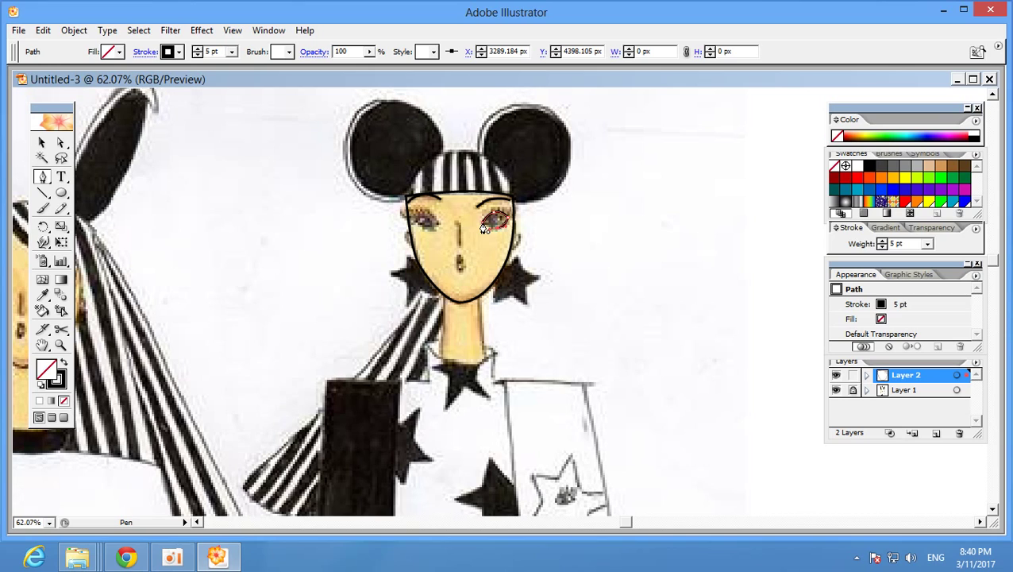
left_click(484, 228)
- Fill the eye shape with white from the Color Picker and deselect it
double_click(55, 382)
mouse_move(346, 202)
left_mouse_down()
mouse_move(323, 199)
mouse_move(318, 184)
left_mouse_up()
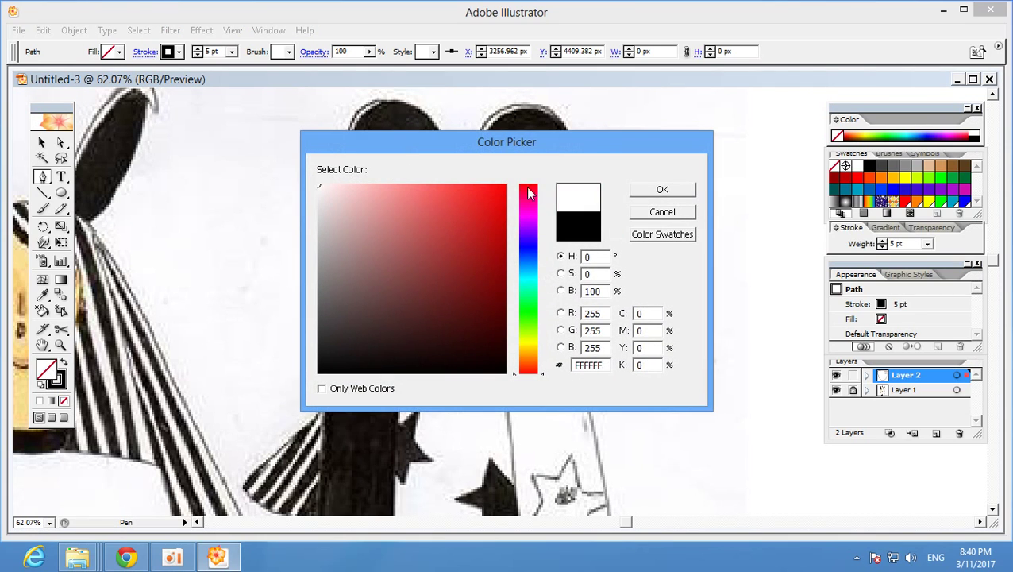
left_click(667, 194)
left_click(42, 142)
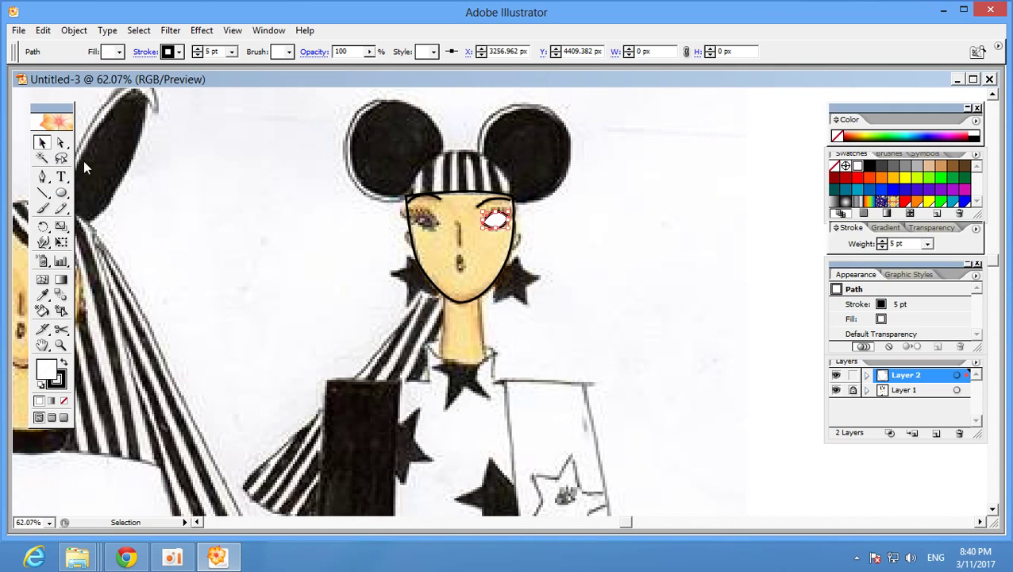
left_click(84, 159)
left_click(61, 345)
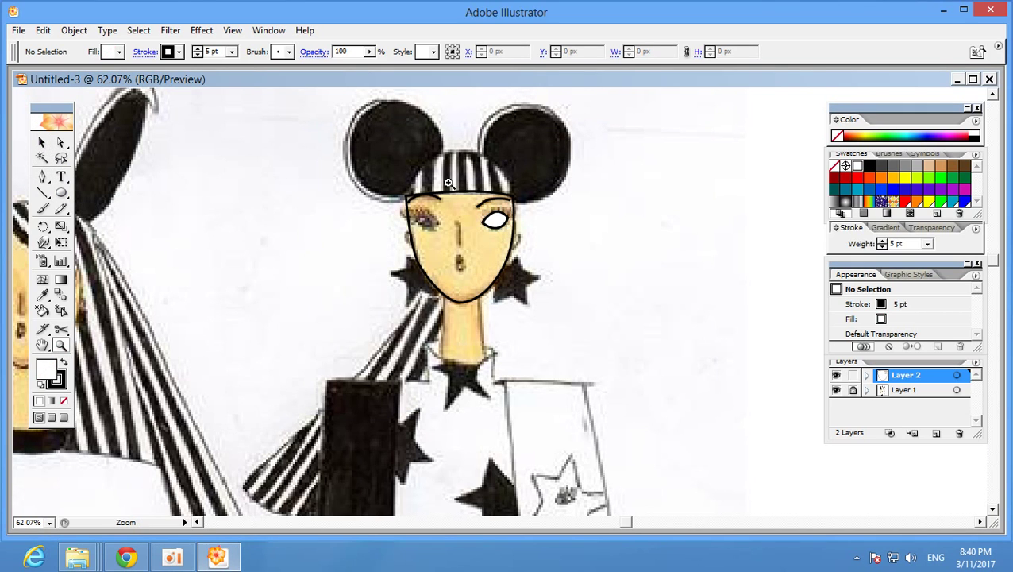
left_click_drag(452, 194, 555, 262)
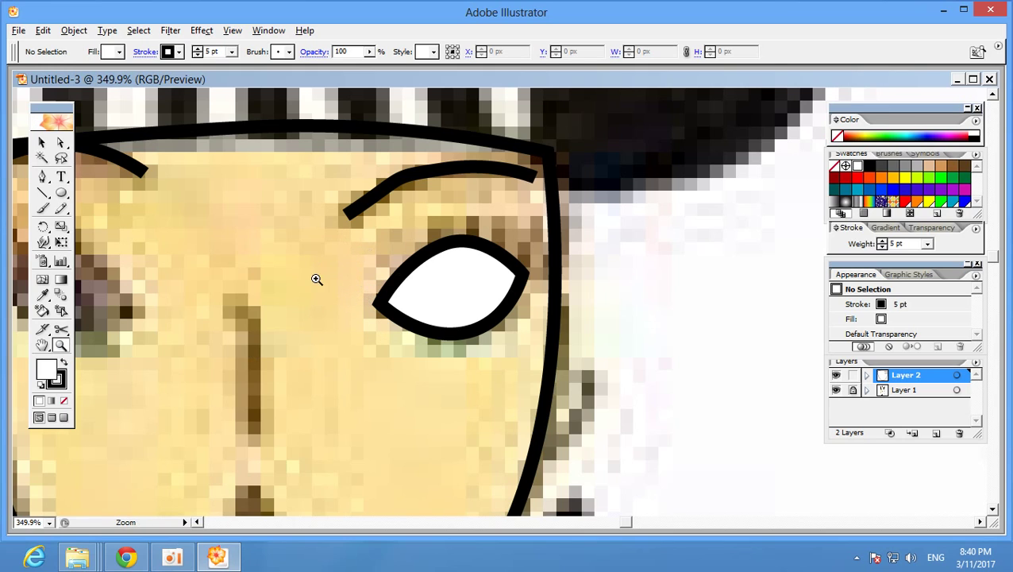
- Zoom into the traced eye's inner corner, then back out to a 200% view of the face
left_click_drag(345, 244, 487, 342)
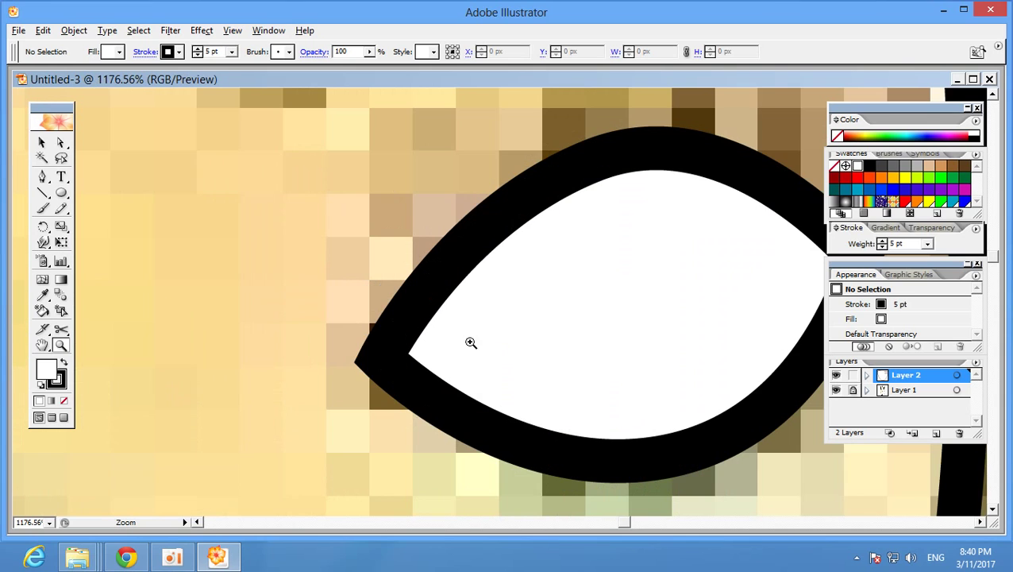
left_click_drag(295, 221, 558, 418)
left_click_drag(296, 245, 520, 419)
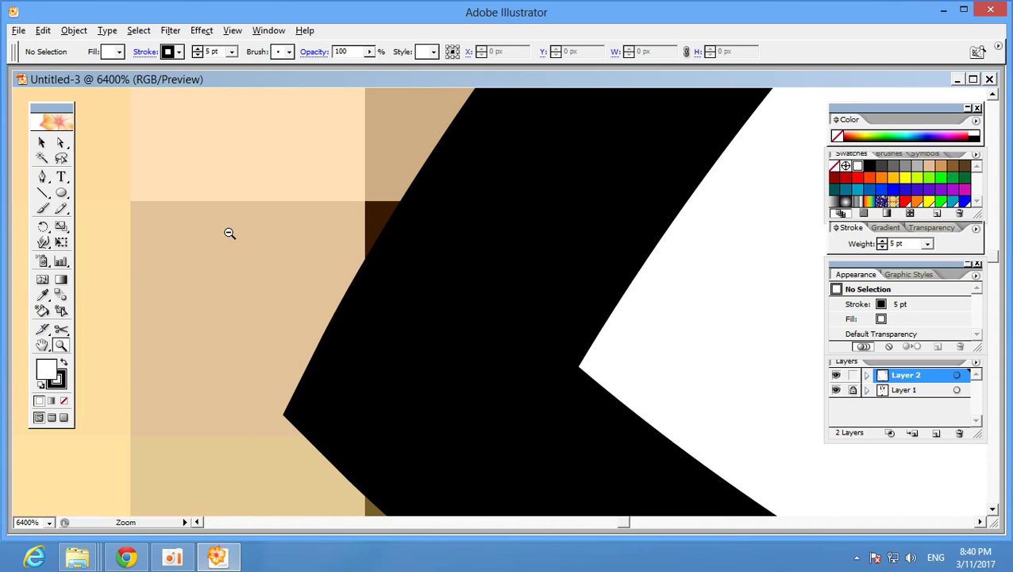
left_click(277, 255, "alt")
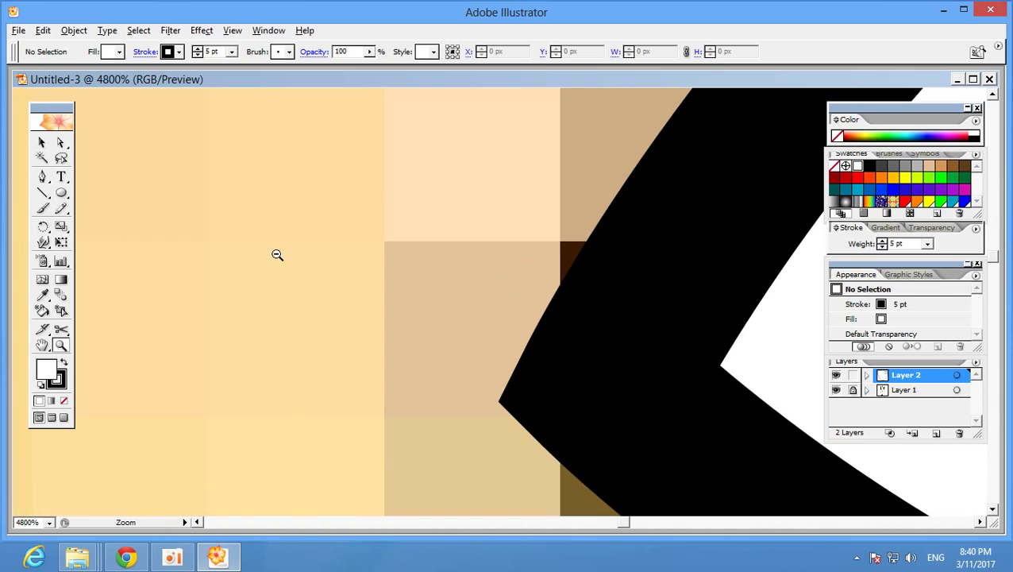
left_click(537, 266, "alt")
left_click(536, 267, "alt")
left_click(536, 267, "alt")
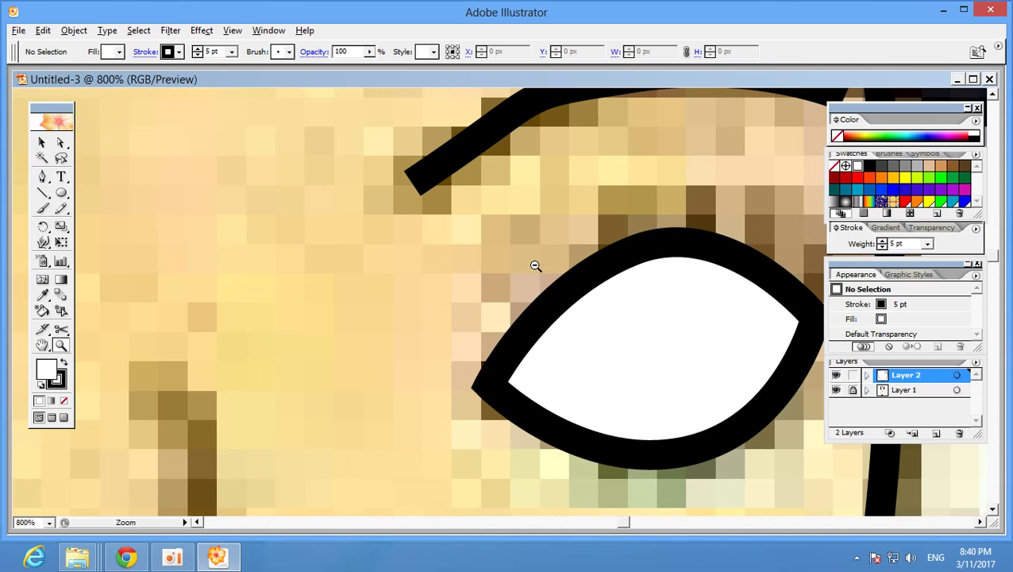
left_click(536, 265, "alt")
left_click(535, 266, "alt")
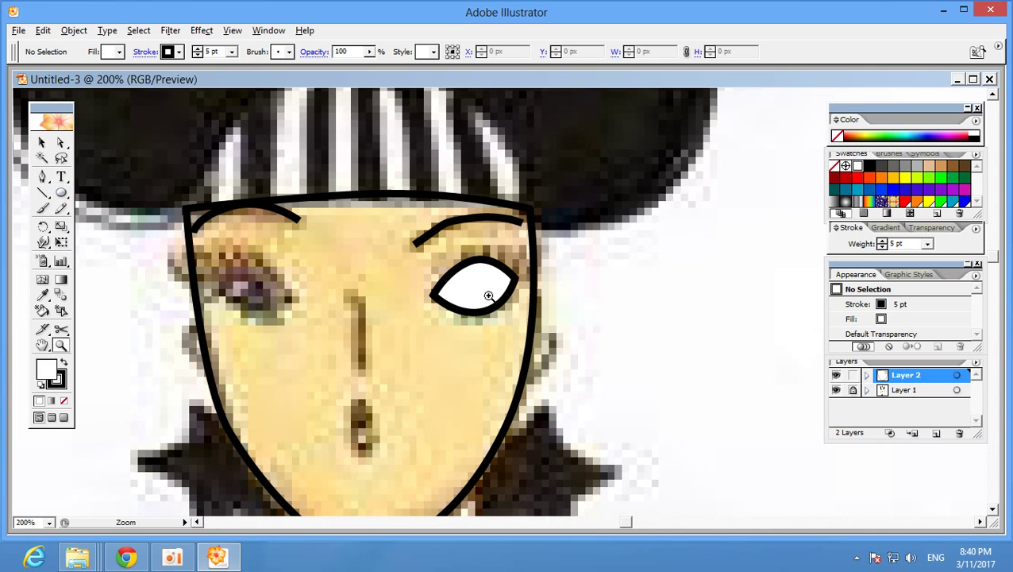
- Set the fill colour to near-black #09000A in the Color Picker
double_click(53, 370)
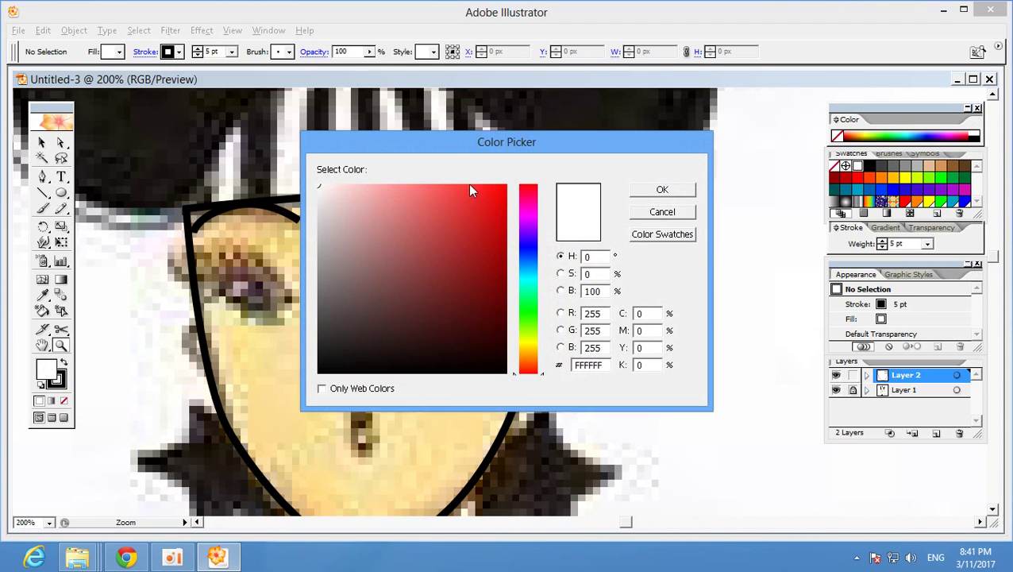
left_click_drag(487, 326, 502, 366)
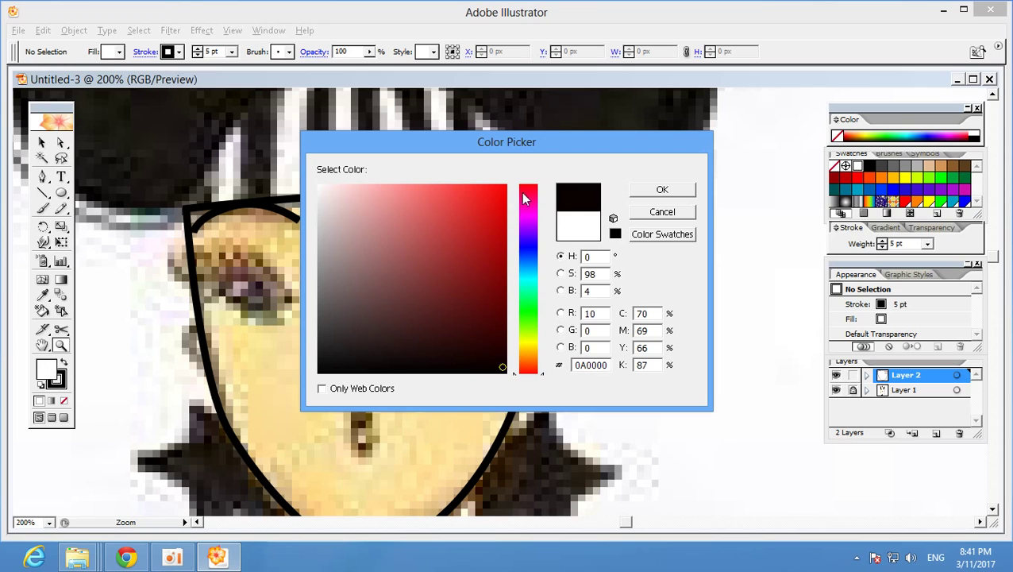
mouse_move(530, 232)
left_mouse_down()
mouse_move(528, 208)
mouse_move(527, 222)
left_mouse_up()
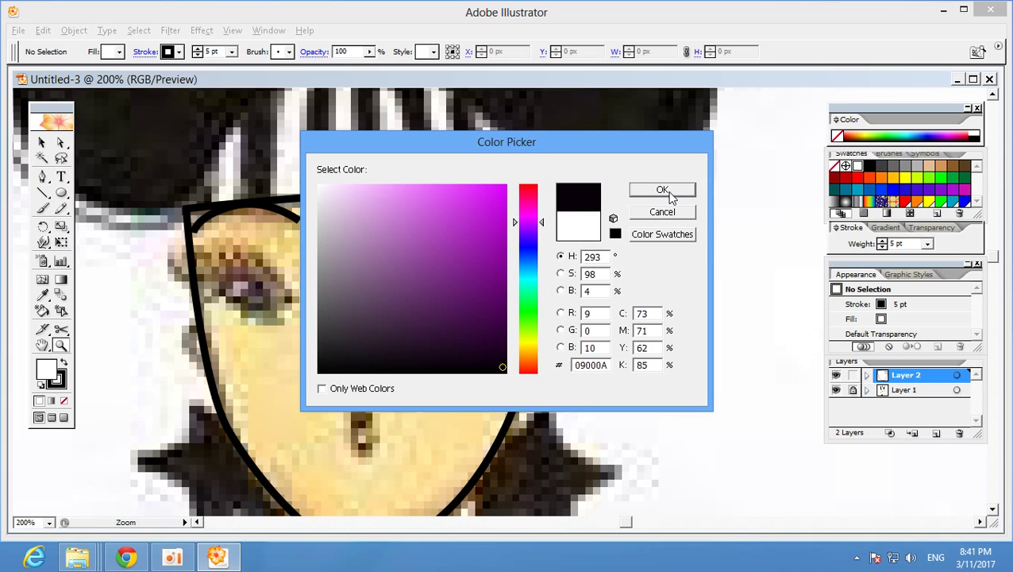
left_click(664, 191)
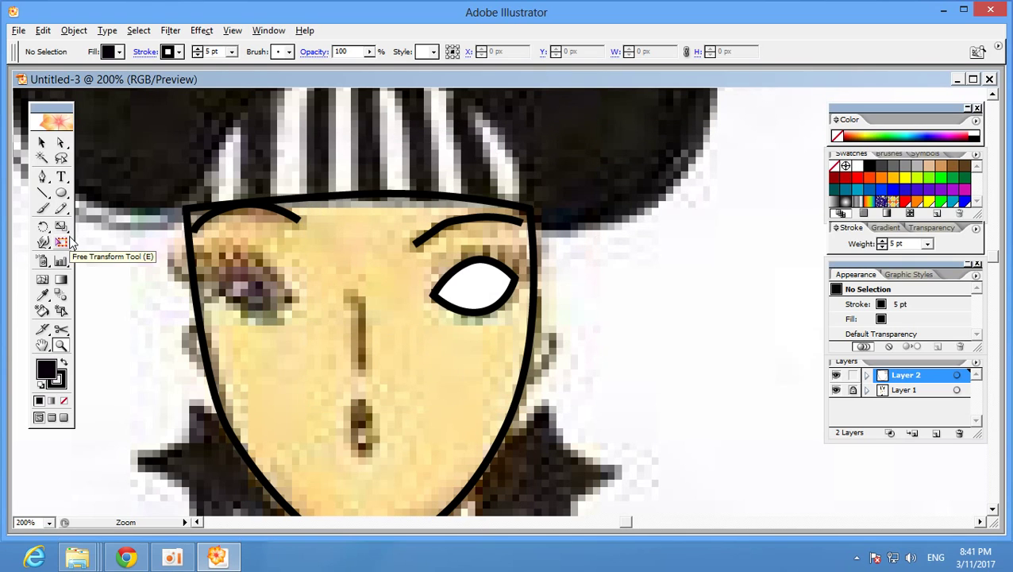
left_click(64, 196)
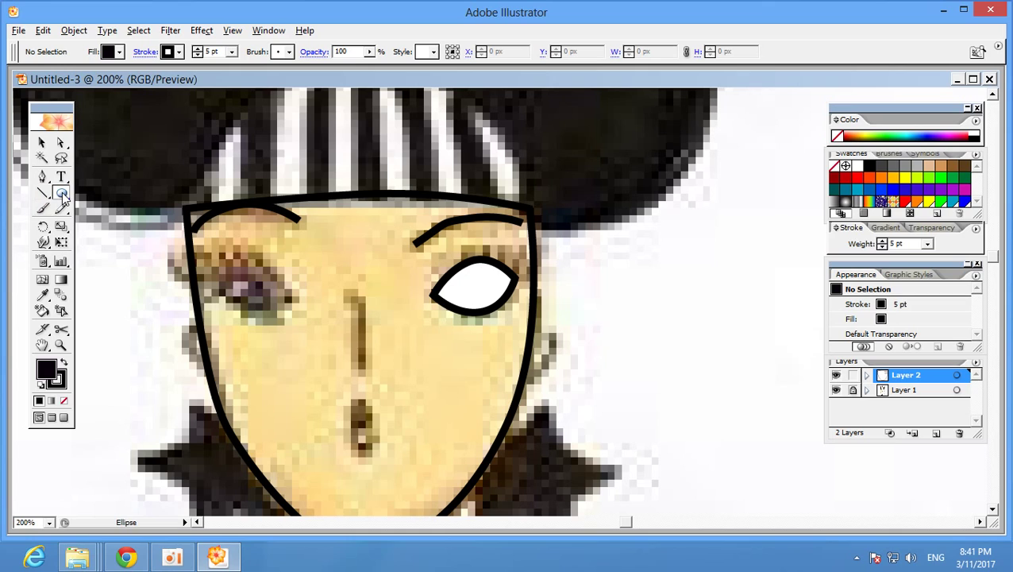
- Draw a near-black round pupil in the right eye, nudge it down-right and enlarge it to 27 px
left_click_drag(469, 275, 502, 308)
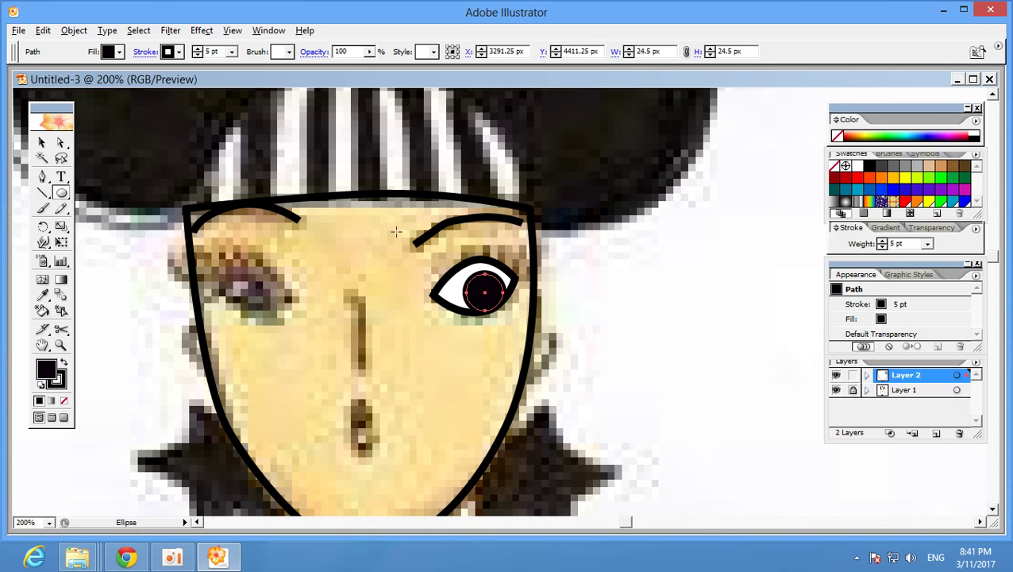
left_click(42, 142)
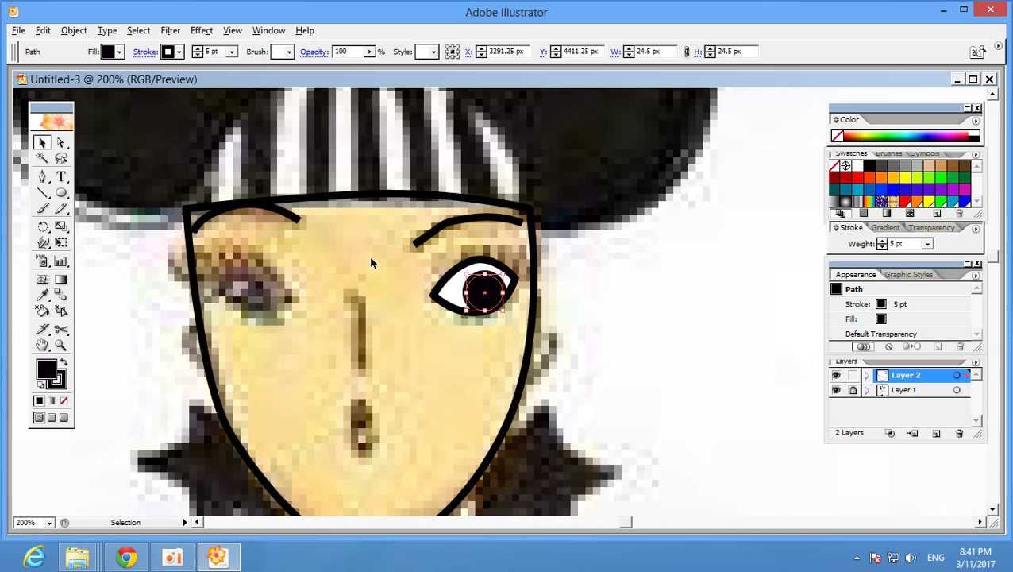
left_click_drag(482, 291, 488, 284)
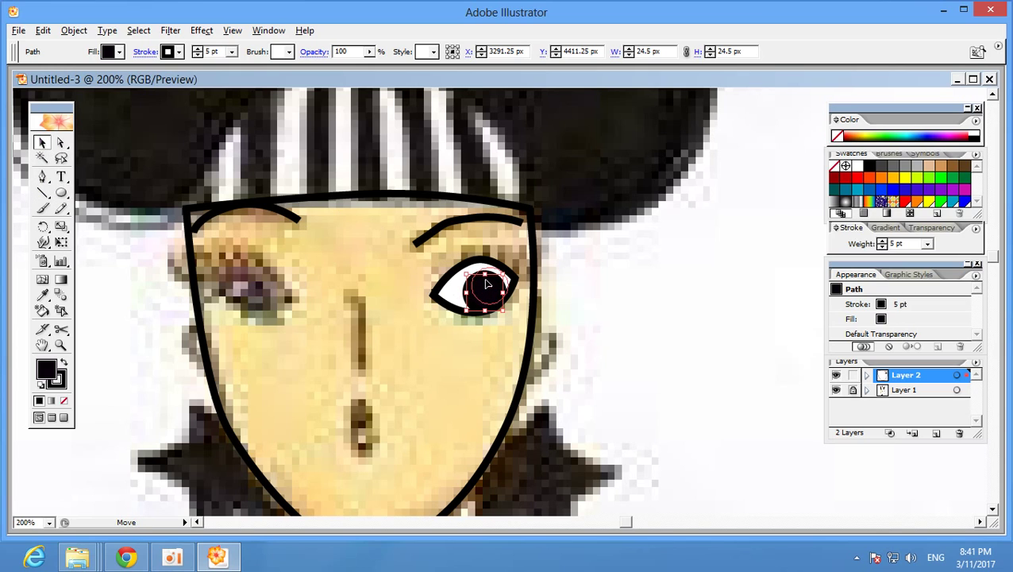
left_click_drag(487, 284, 493, 291)
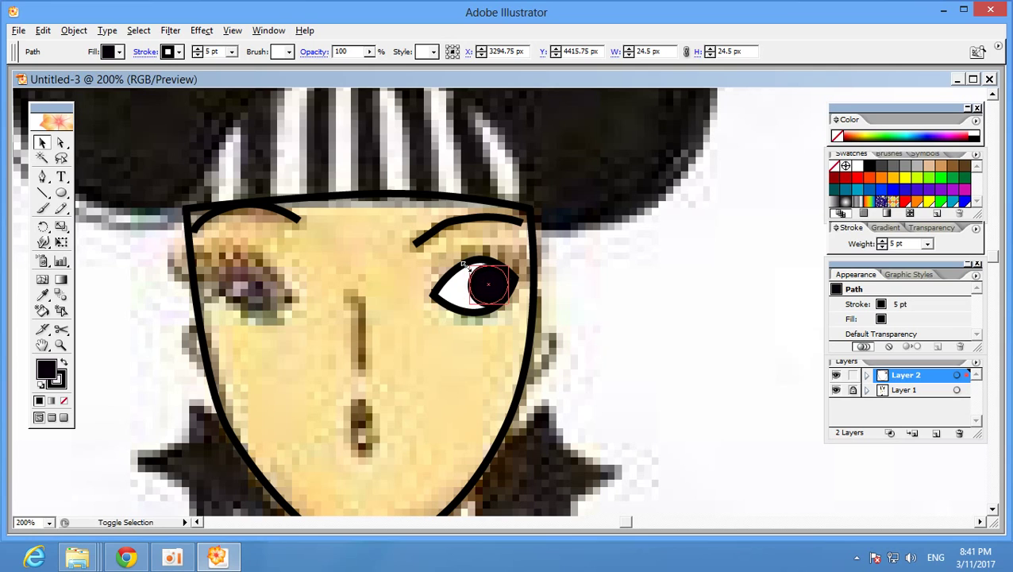
left_click_drag(460, 263, 457, 259)
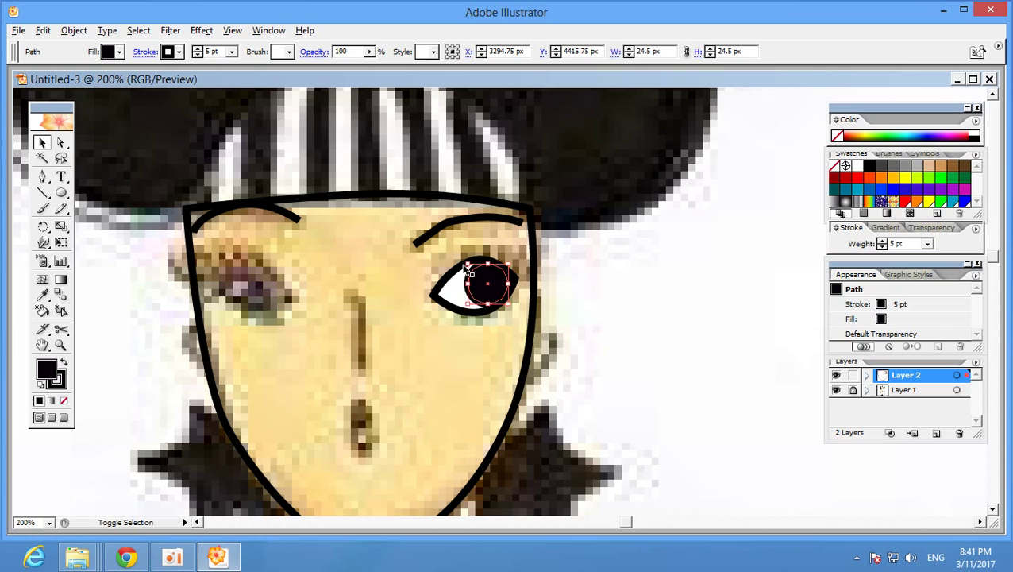
scroll(493, 293, "down", 3)
left_click(569, 320)
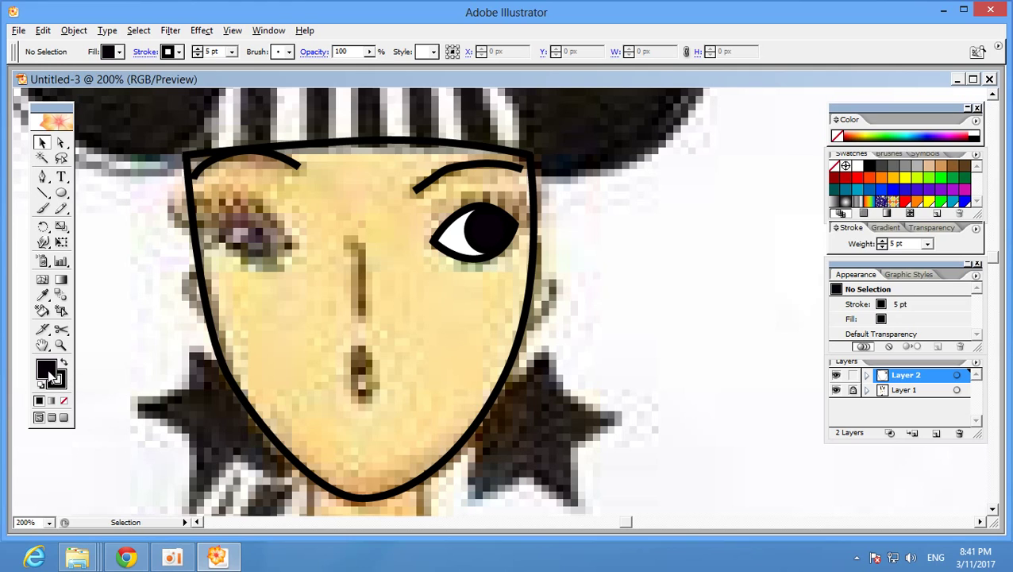
double_click(54, 375)
- Set the fill colour to white and the stroke to None
left_click_drag(344, 206, 319, 174)
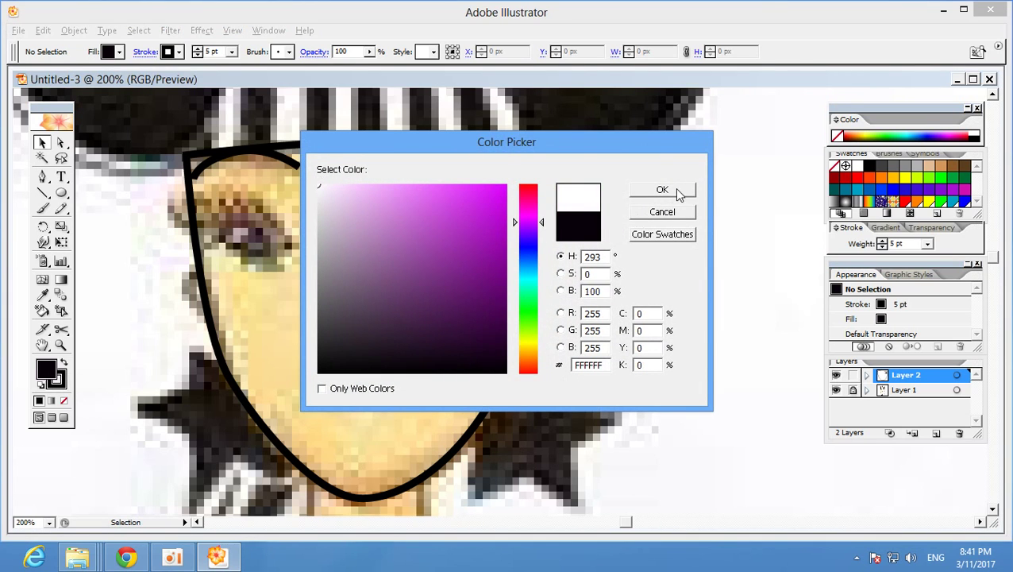
left_click(675, 190)
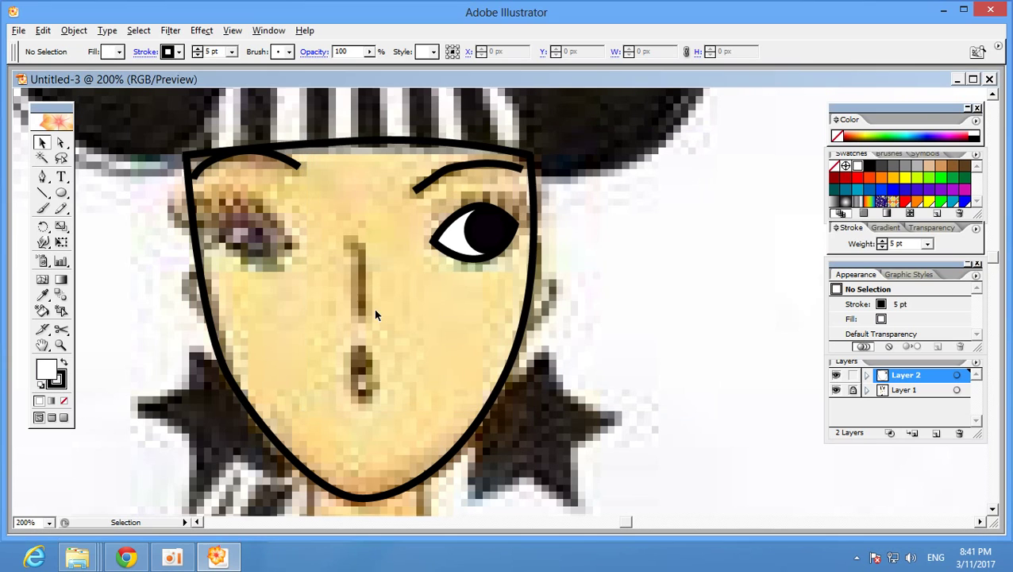
left_click(57, 387)
left_click(66, 403)
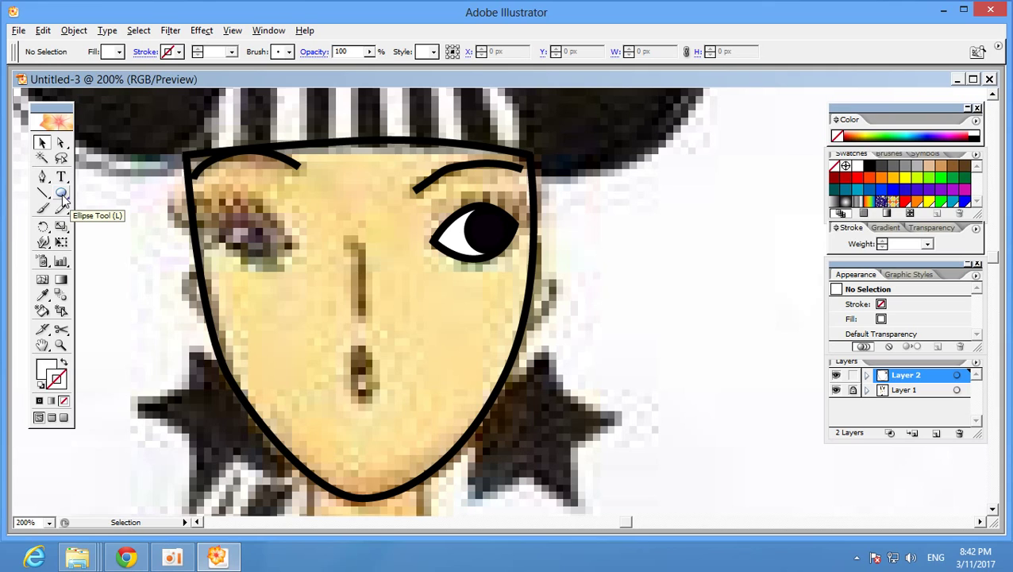
- Draw a small white highlight circle inside the black pupil
left_click(62, 195)
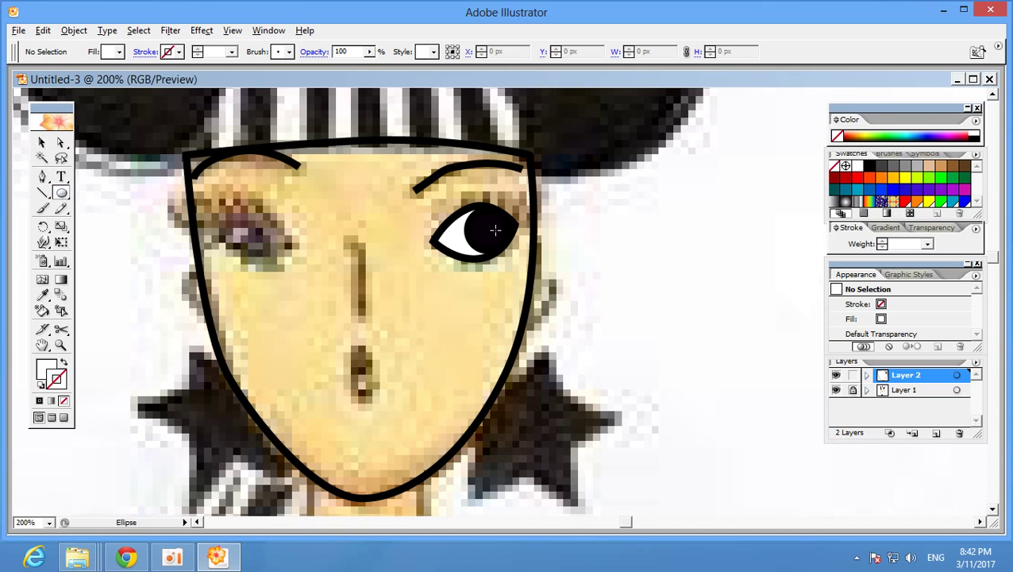
left_click_drag(487, 224, 500, 233)
left_click_drag(500, 232, 503, 235)
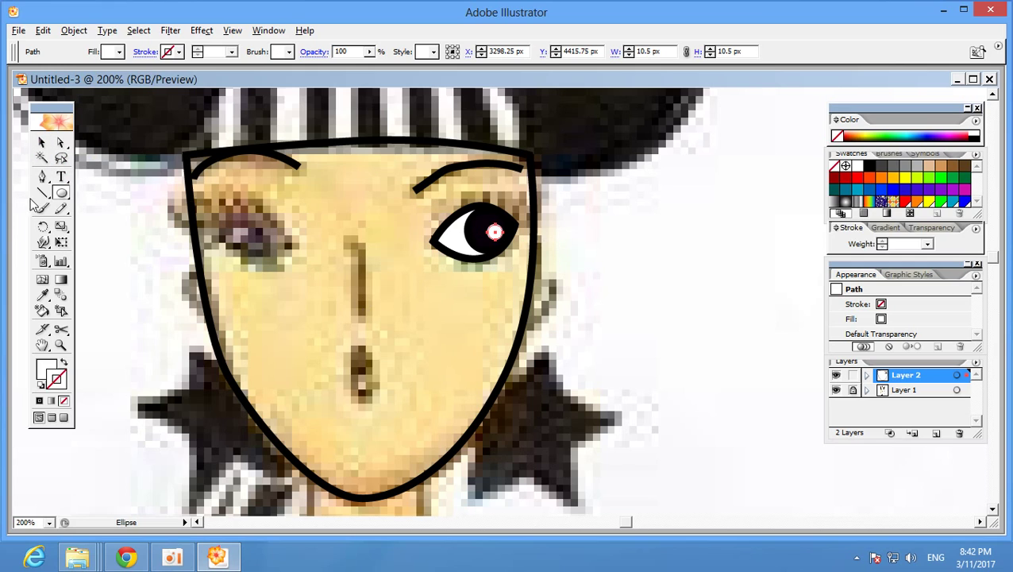
left_click(42, 143)
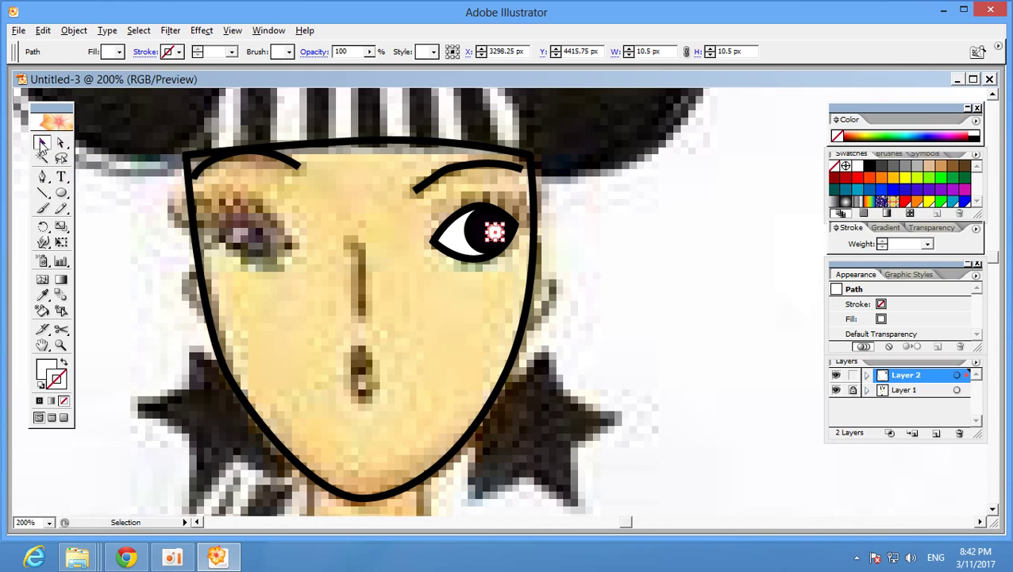
left_click(555, 218)
scroll(537, 291, "down", 1)
scroll(537, 290, "down", 2)
scroll(537, 291, "up", 4)
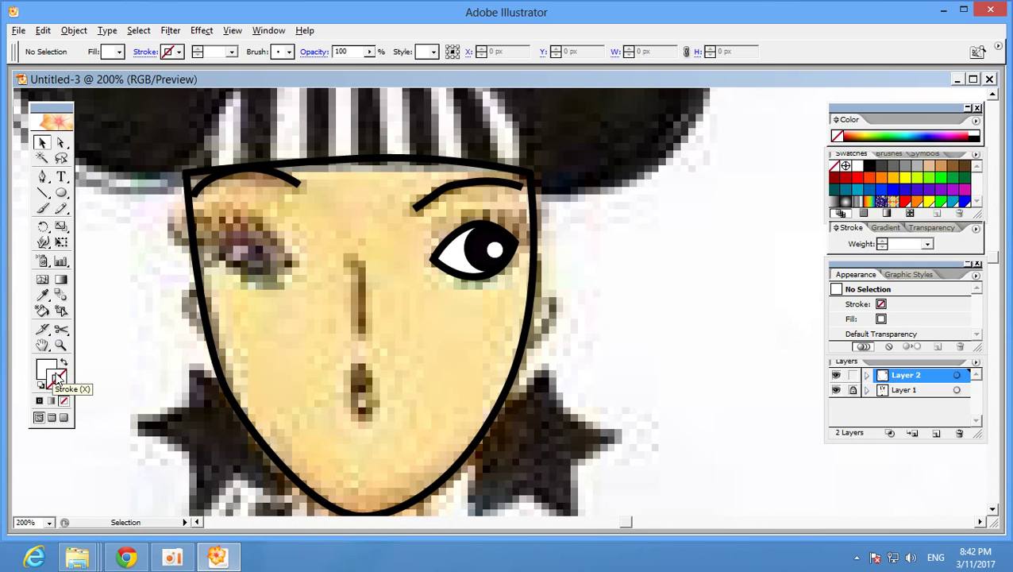
- Set a black stroke with no fill for the eyelash paths
double_click(57, 381)
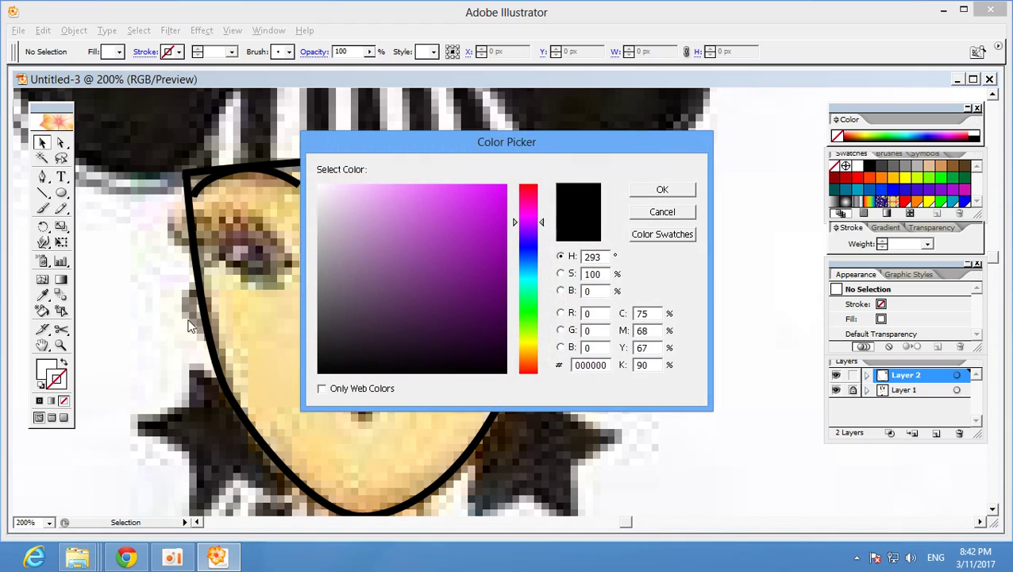
left_click(662, 190)
left_click(43, 371)
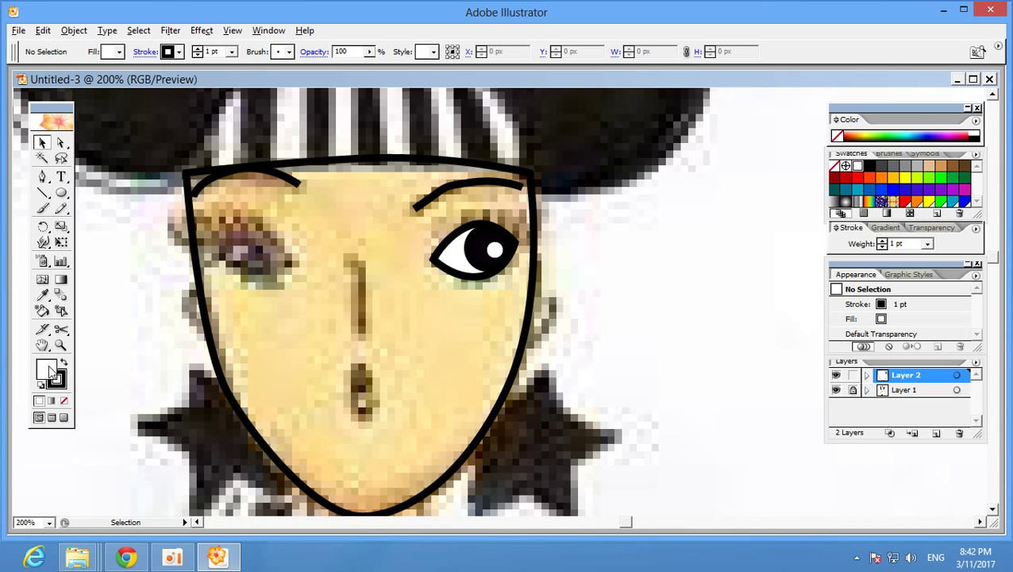
left_click(64, 401)
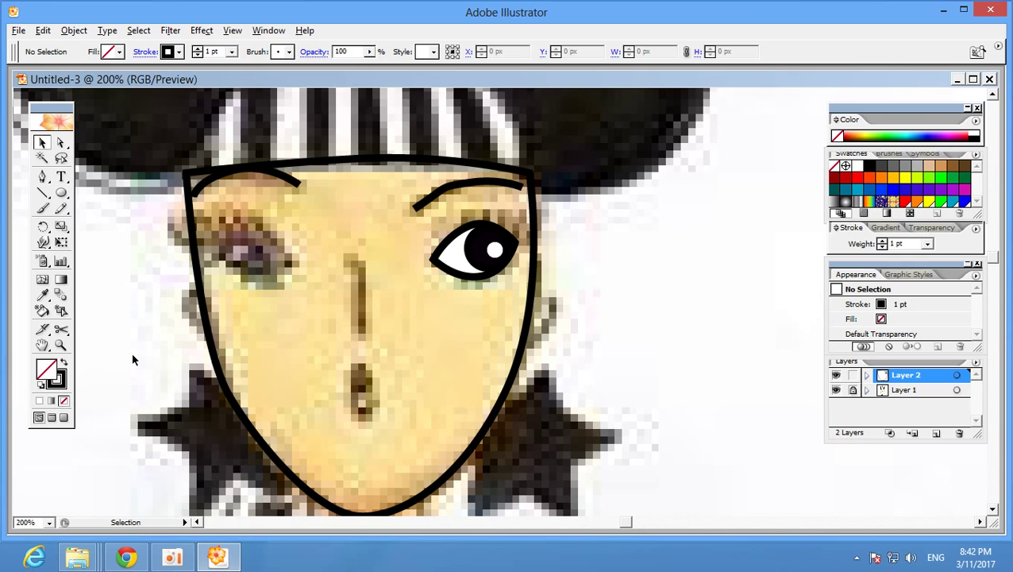
left_click(42, 176)
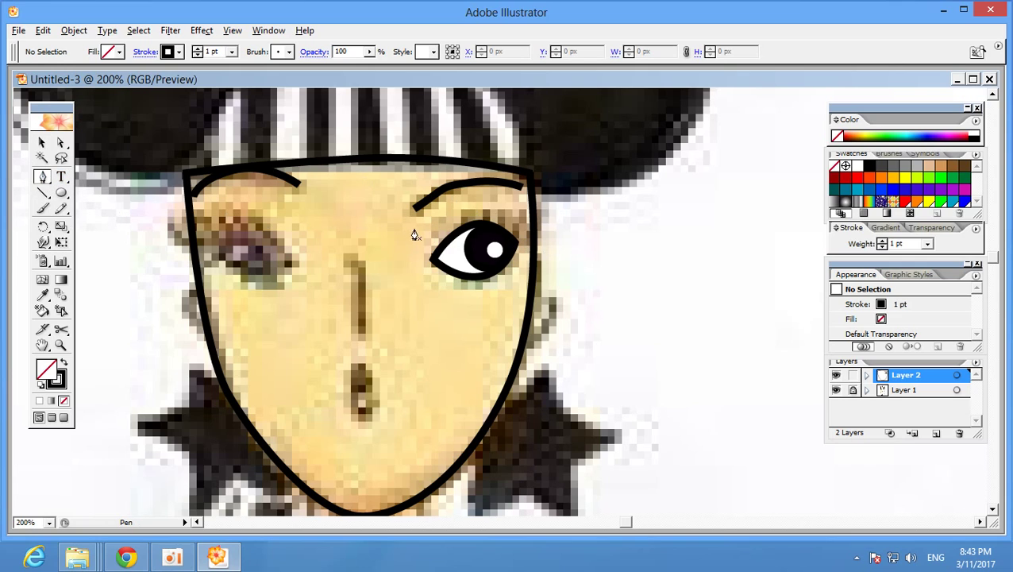
- Draw two short curved eyelash paths rising from the outer eye corner
left_click(514, 239)
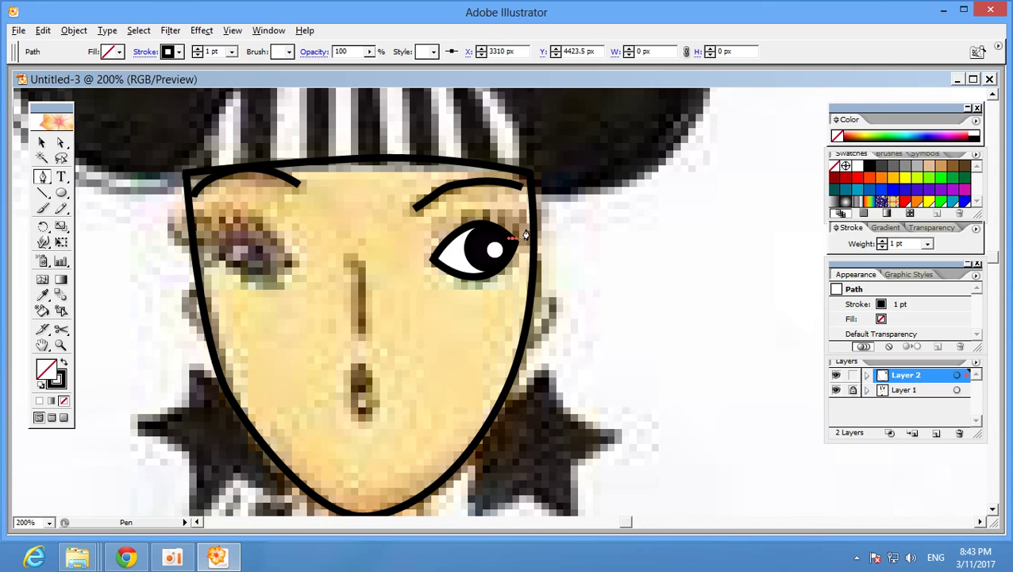
left_click_drag(526, 227, 517, 231)
left_click(42, 142)
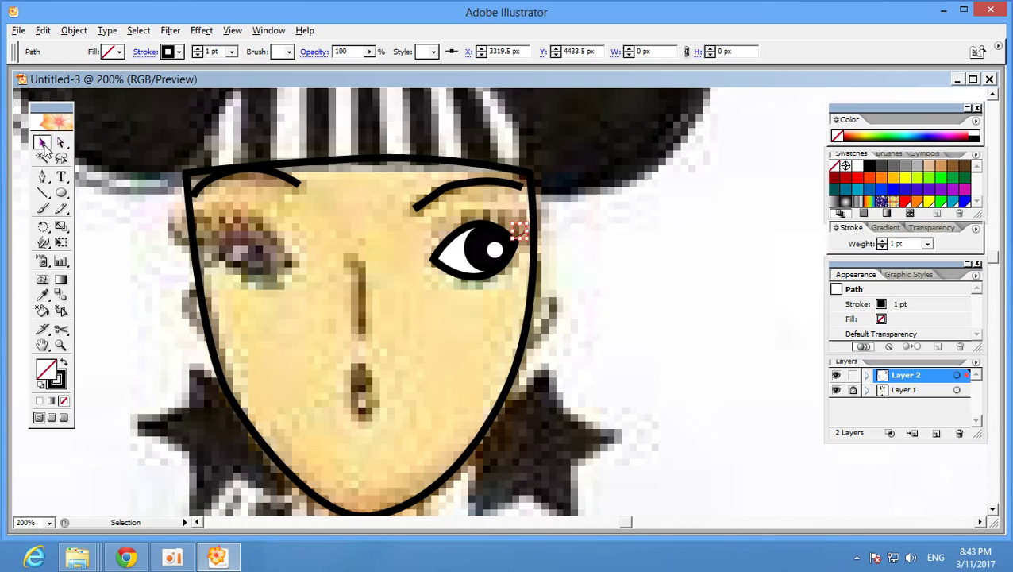
left_click(43, 175)
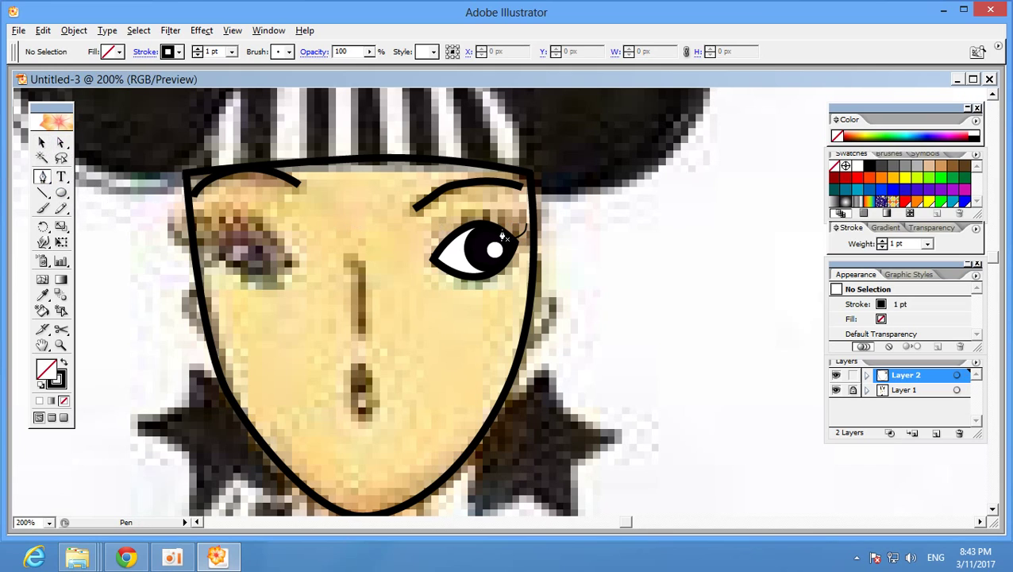
left_click(502, 233)
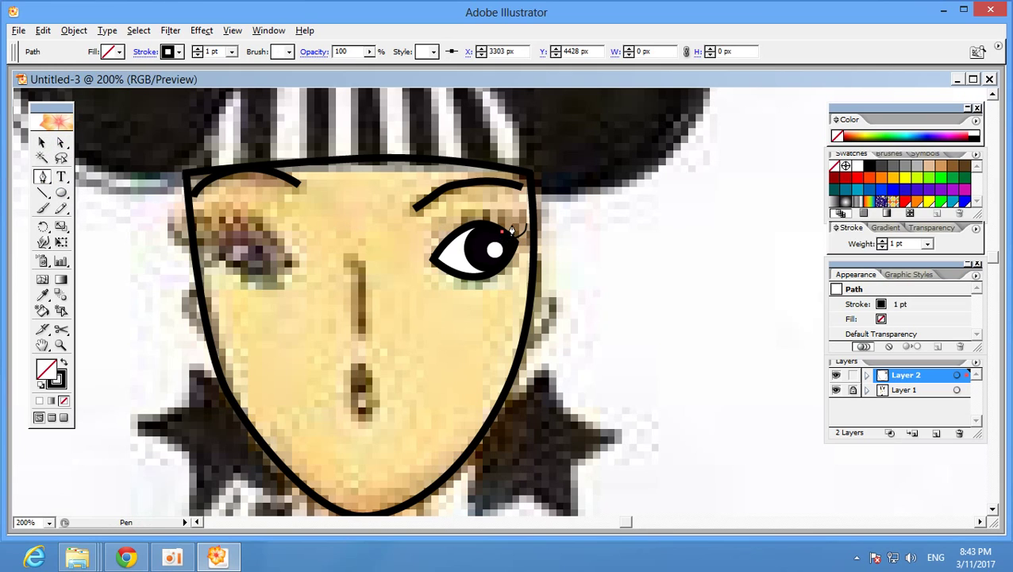
left_click(517, 221)
left_click(60, 142)
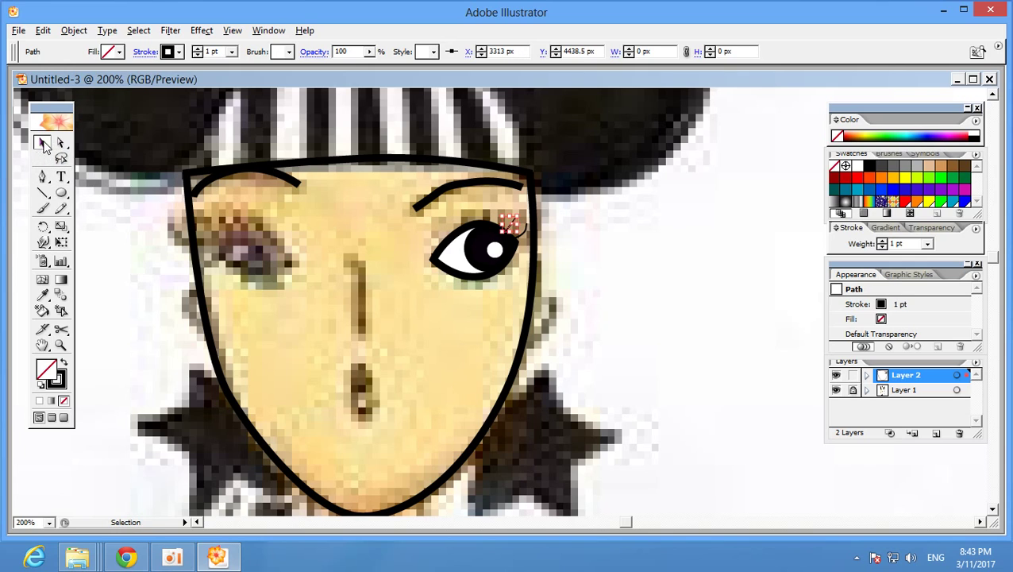
left_click(166, 248)
- Zoom in on the eye and reshape the right eyelash's curve
left_click(516, 235)
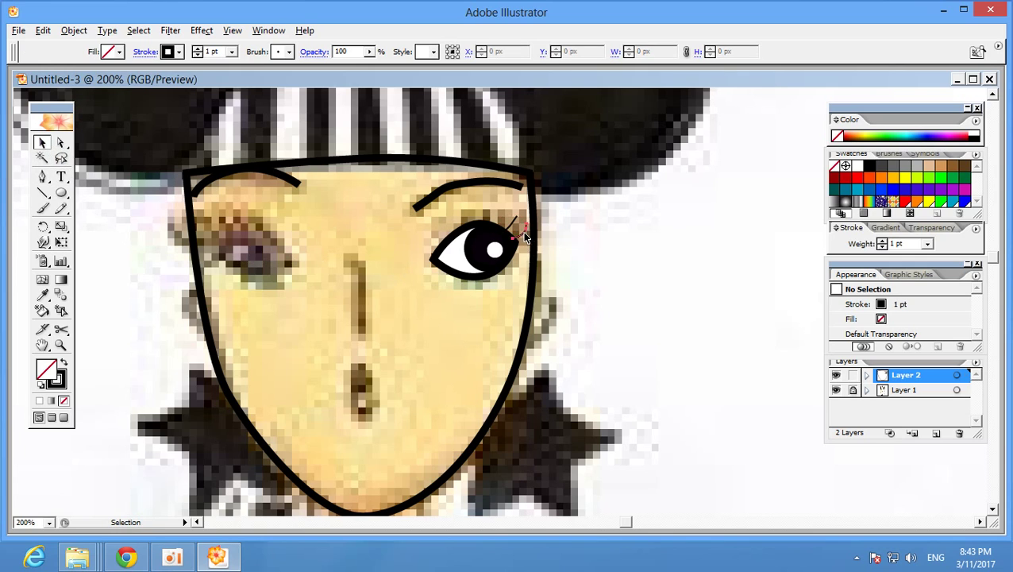
left_click(61, 344)
left_click_drag(393, 175, 639, 321)
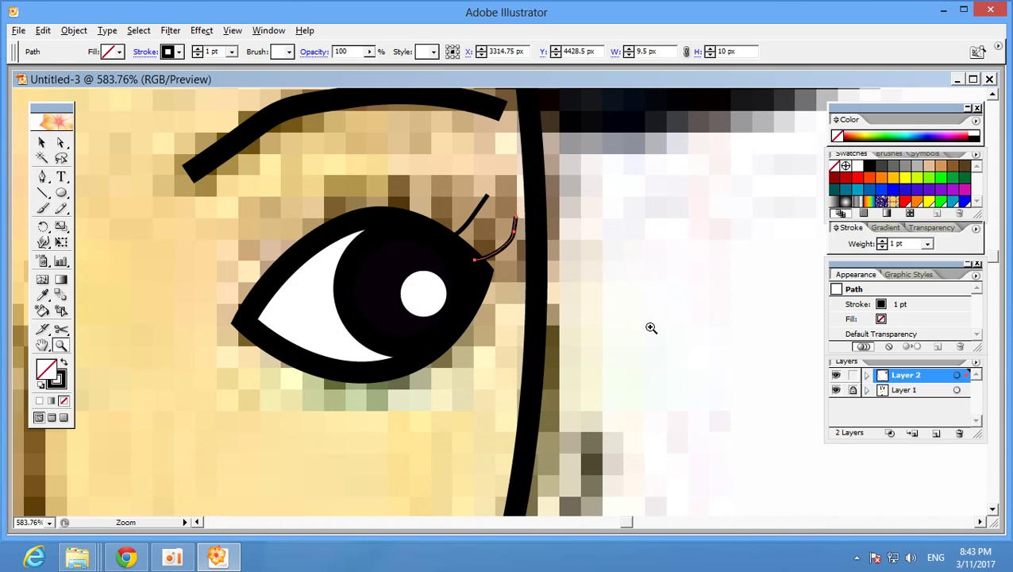
left_click(60, 142)
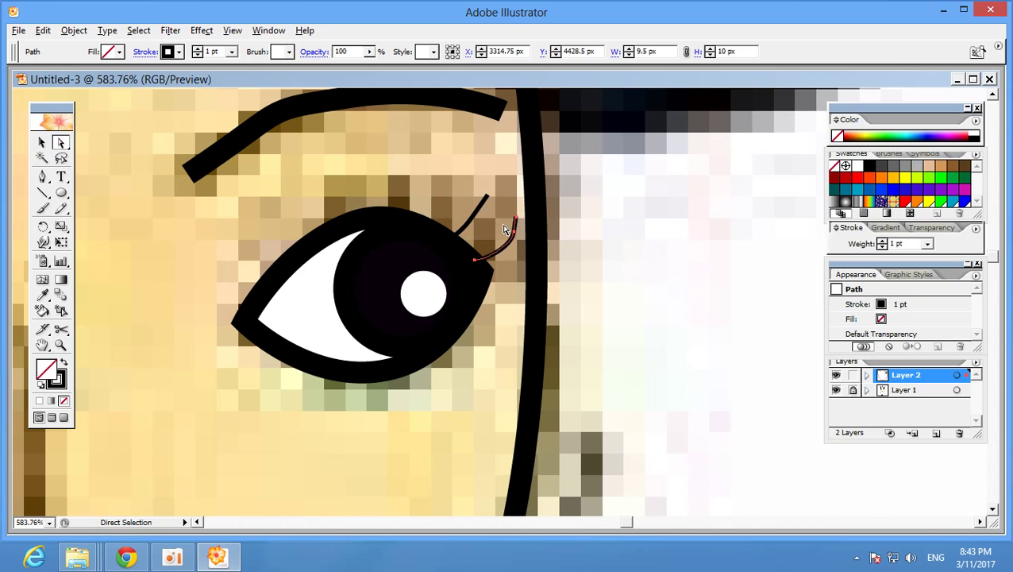
left_click(515, 247)
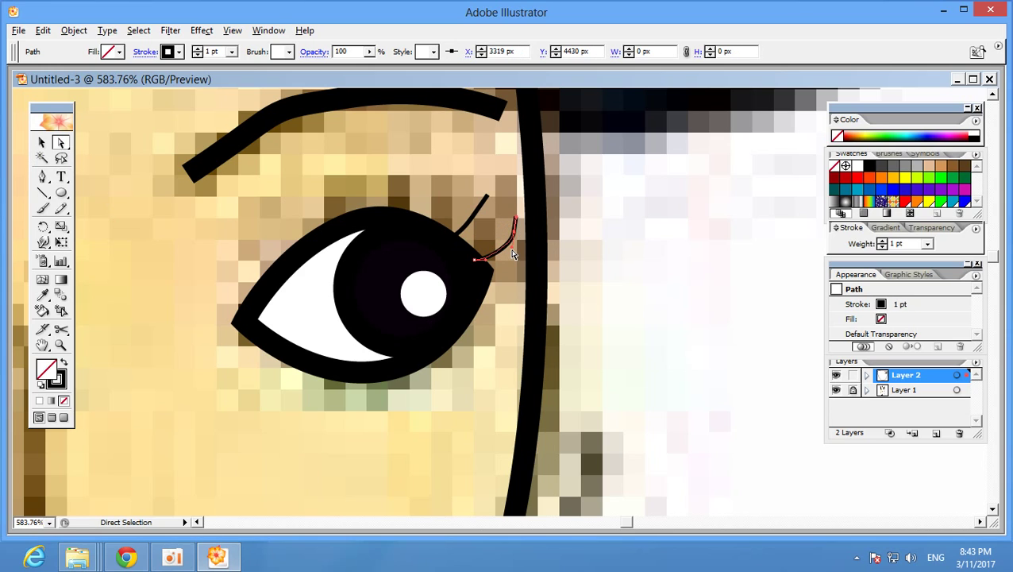
left_click(510, 239)
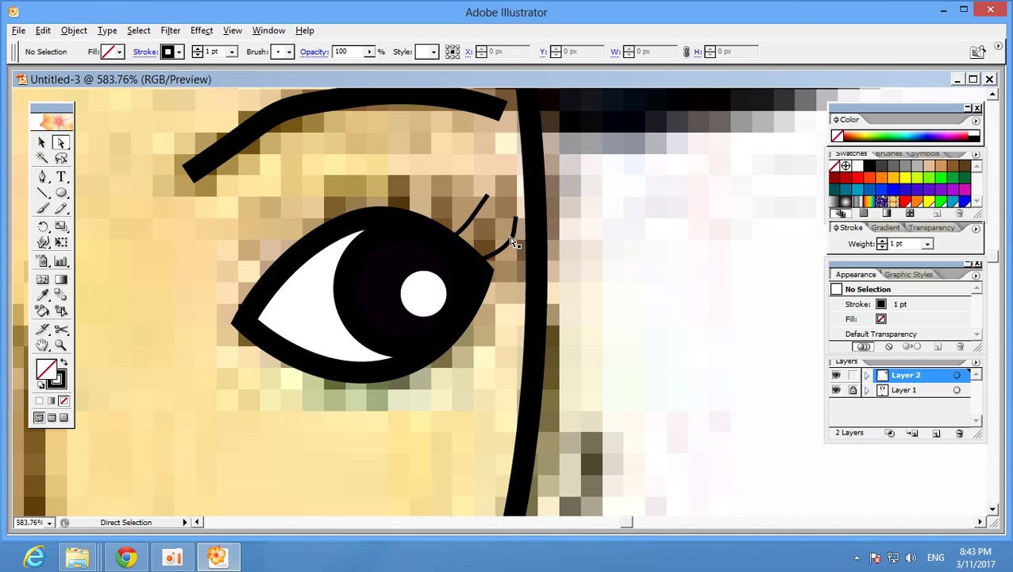
left_click(517, 245)
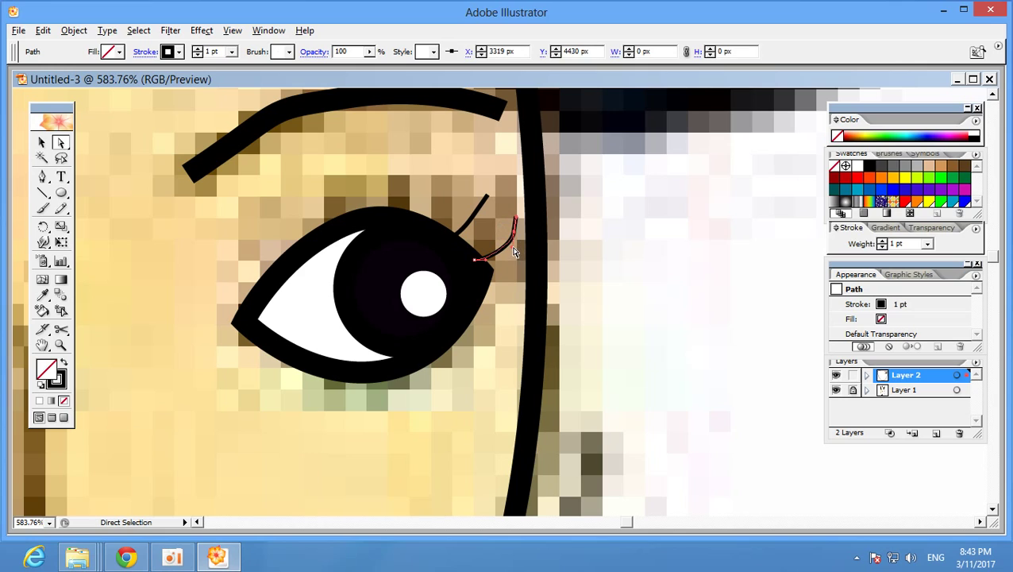
left_click_drag(513, 253, 506, 260)
- Reshape the left eyelash into a smoother curve
left_click(479, 208)
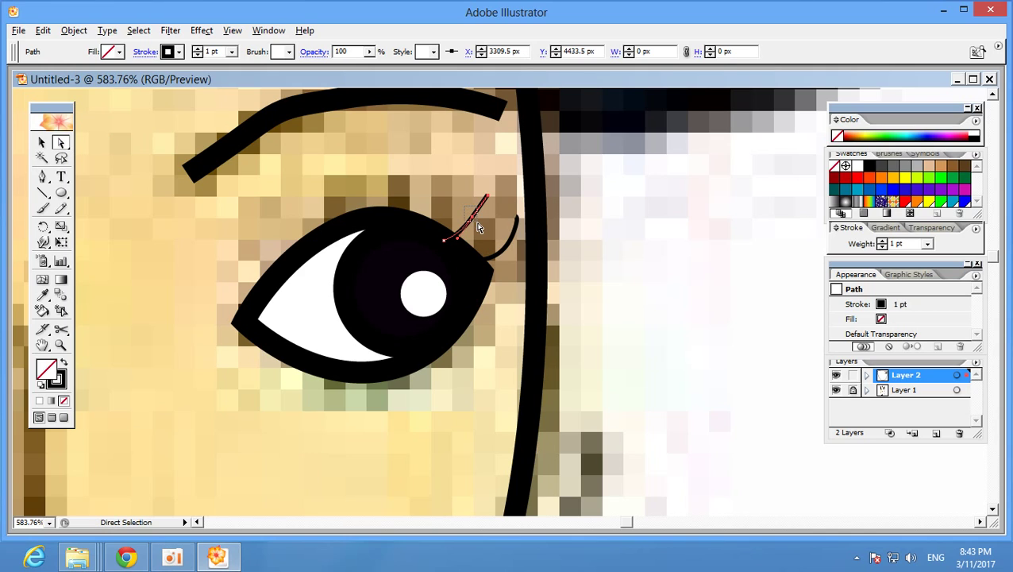
left_click_drag(475, 224, 493, 206)
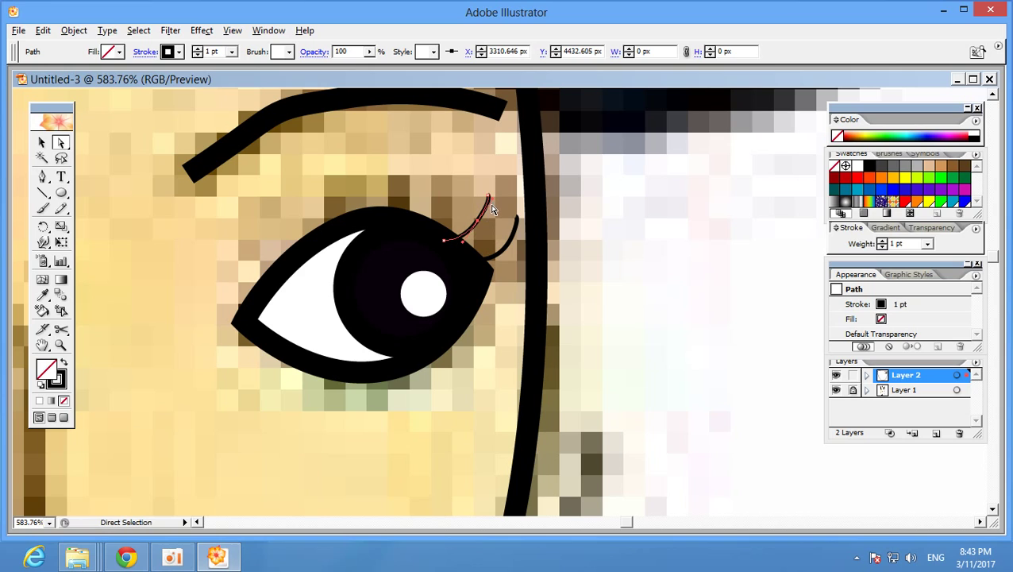
left_click(492, 208)
key("ctrl+z")
left_click_drag(492, 204, 490, 213)
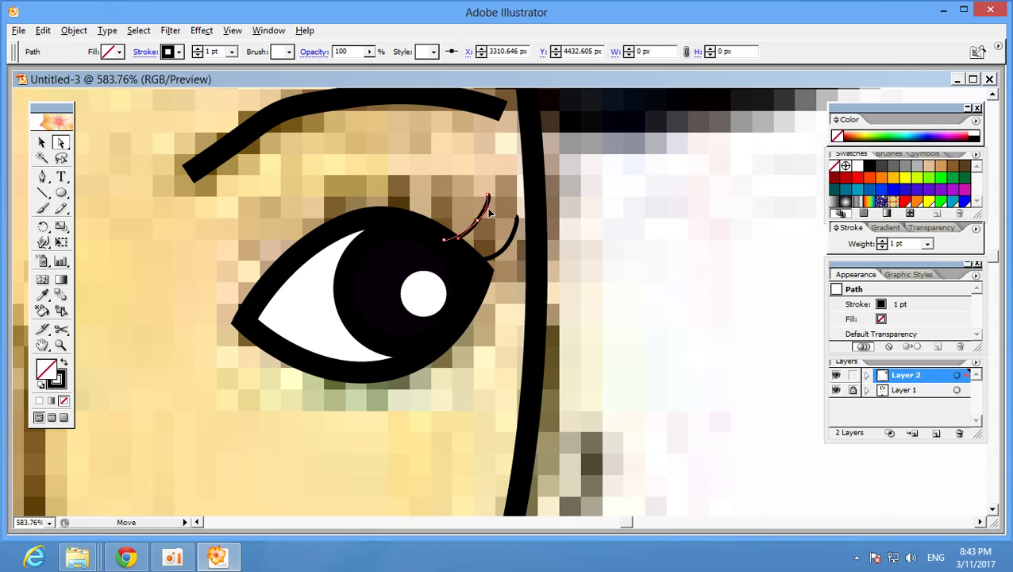
left_click_drag(490, 212, 489, 212)
left_click(468, 194)
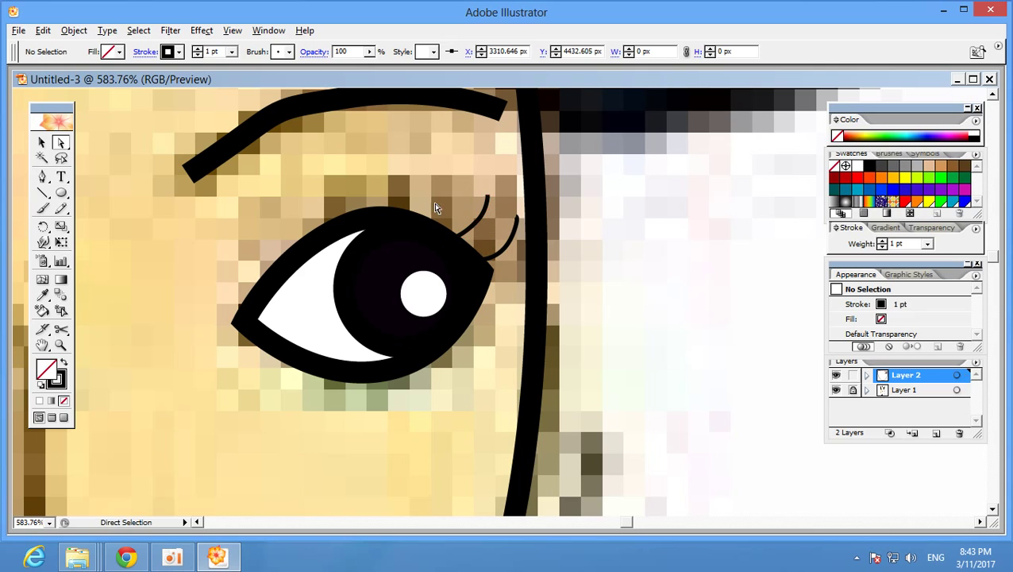
- Draw a third curved eyelash stroke above the eye
left_click(43, 176)
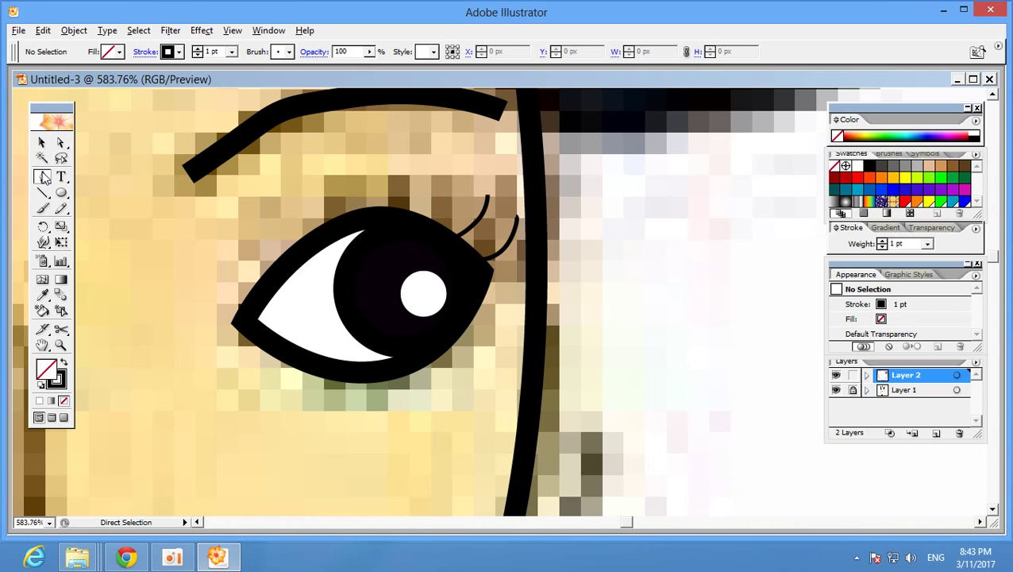
left_click(445, 183)
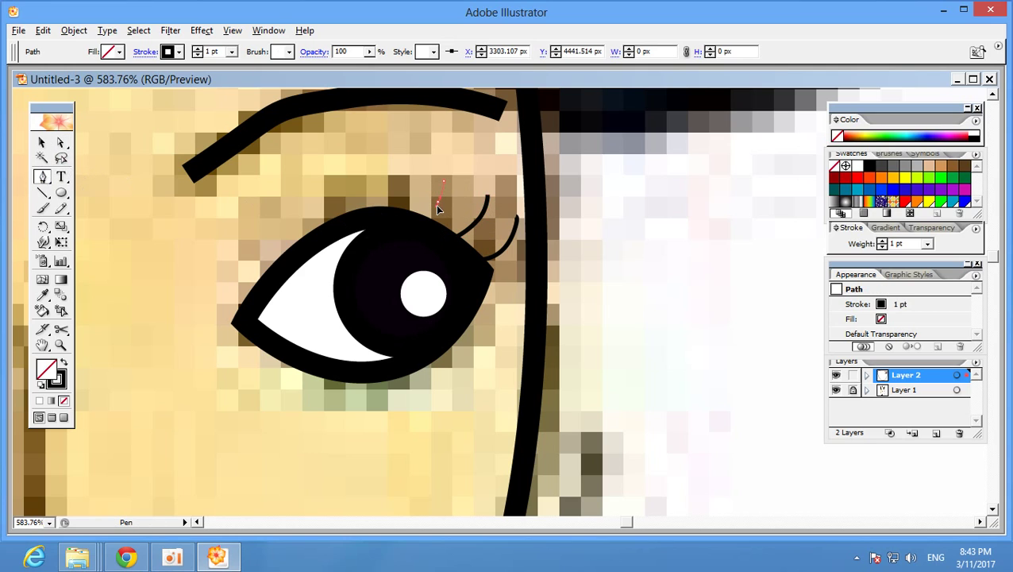
left_click_drag(429, 219, 422, 224)
left_click(419, 222)
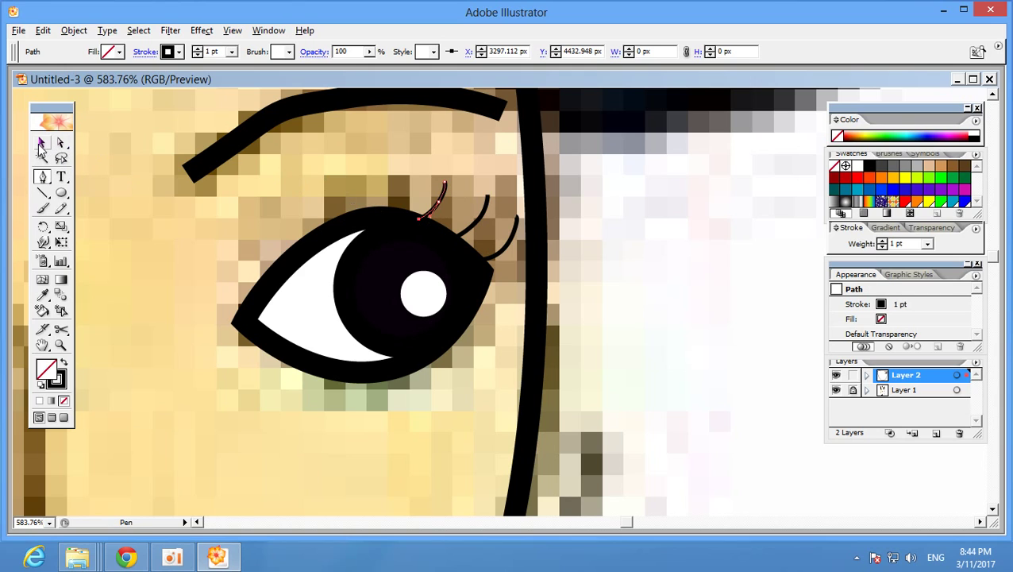
- Select all three eyelash strokes together
left_click(41, 145)
left_click(318, 158)
left_click_drag(425, 166, 514, 227)
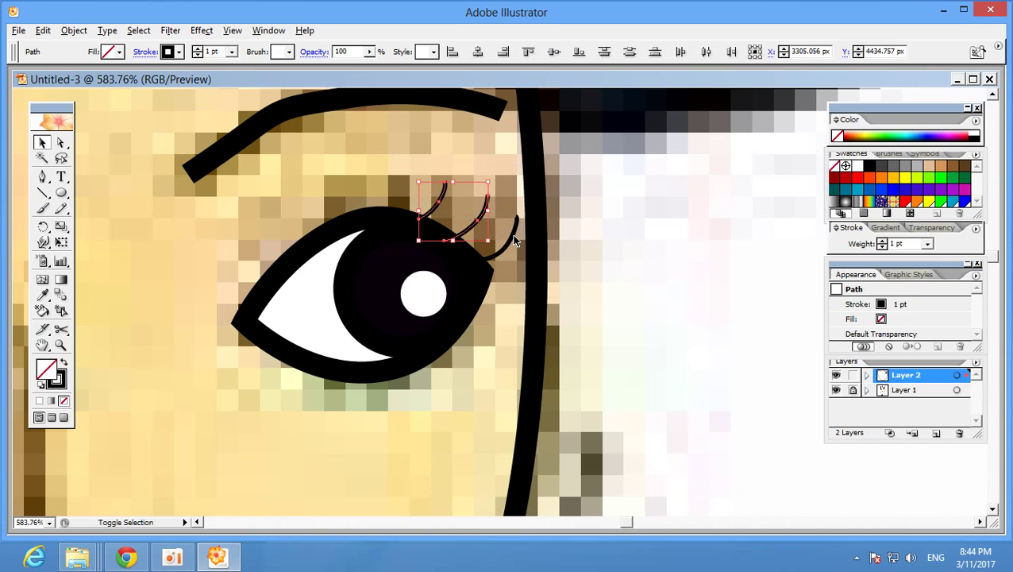
left_click(502, 240, "shift")
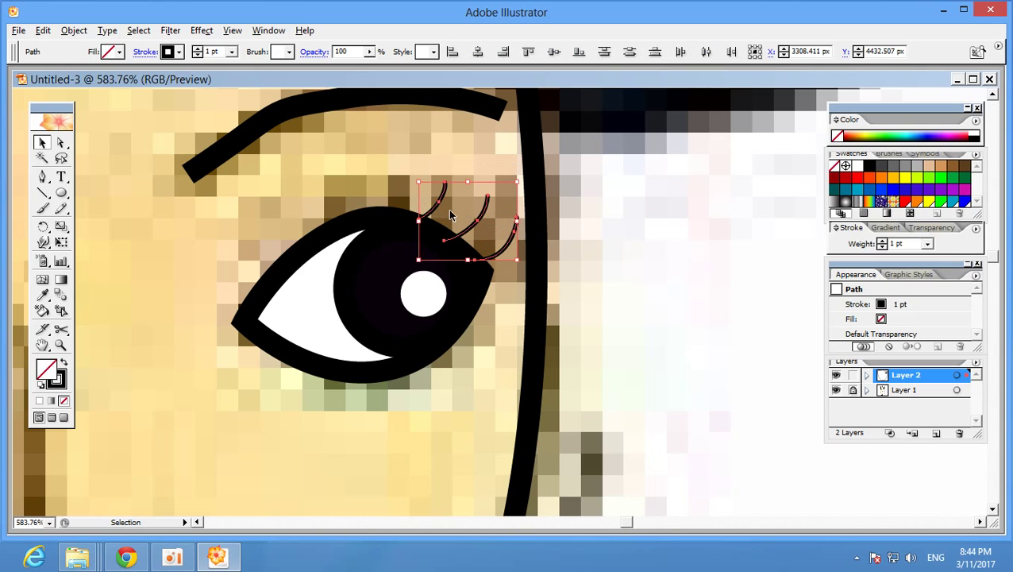
left_click(403, 168)
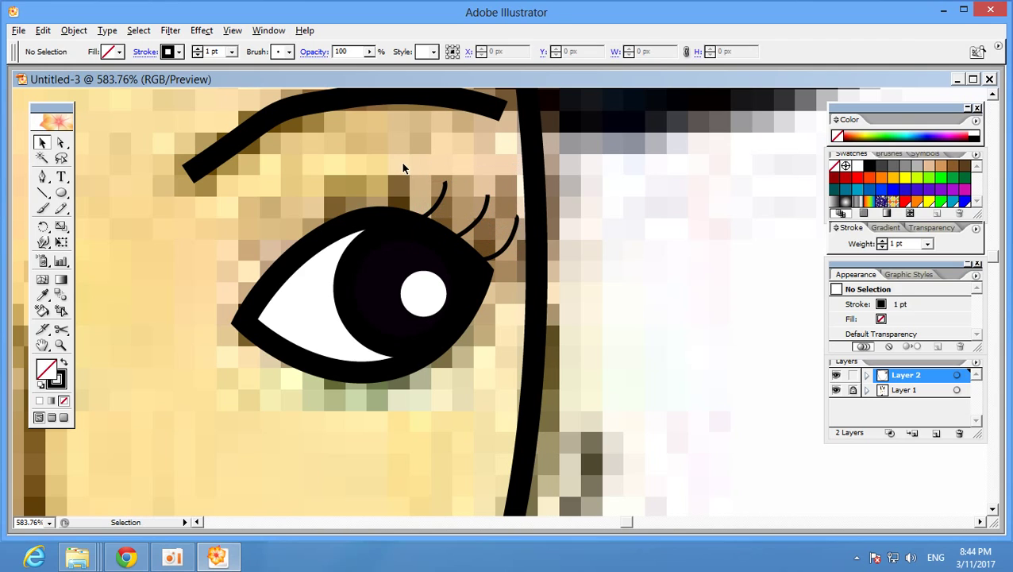
left_click(446, 196)
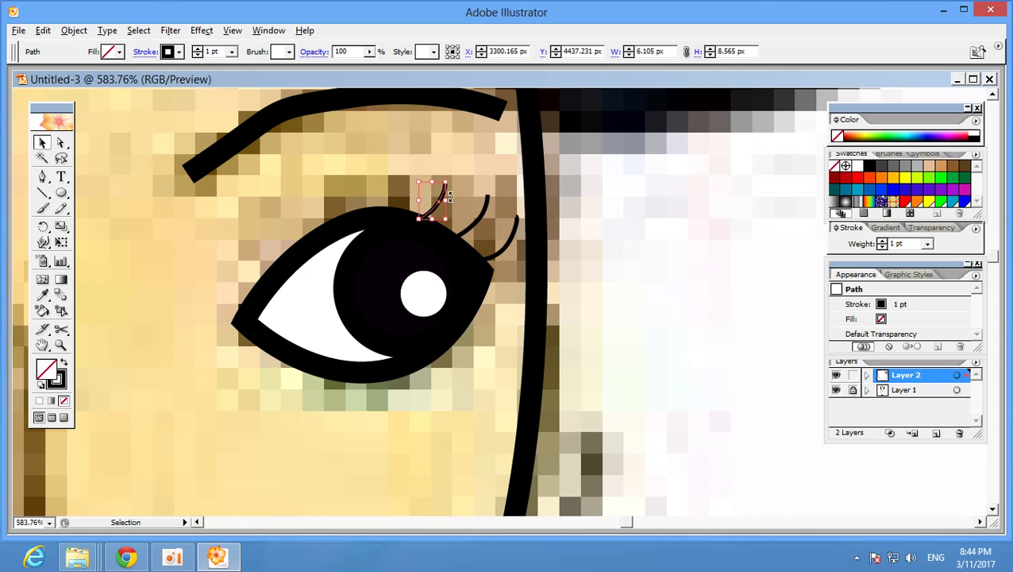
left_click(487, 216, "shift")
left_click(509, 248, "shift")
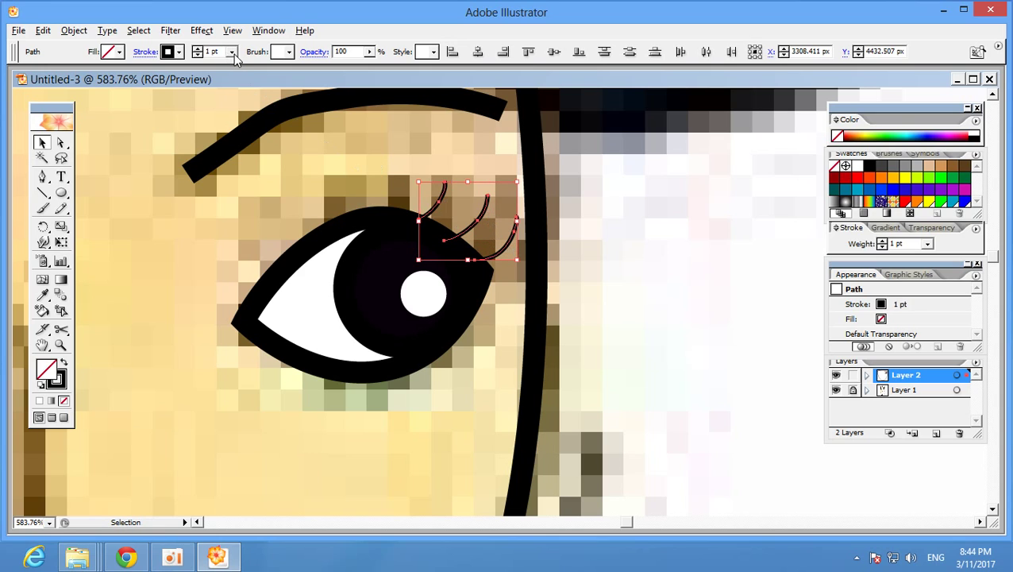
- Apply the 15 pt Oval brush to the lashes at 0.25 pt stroke weight
left_click(231, 52)
left_click(213, 117)
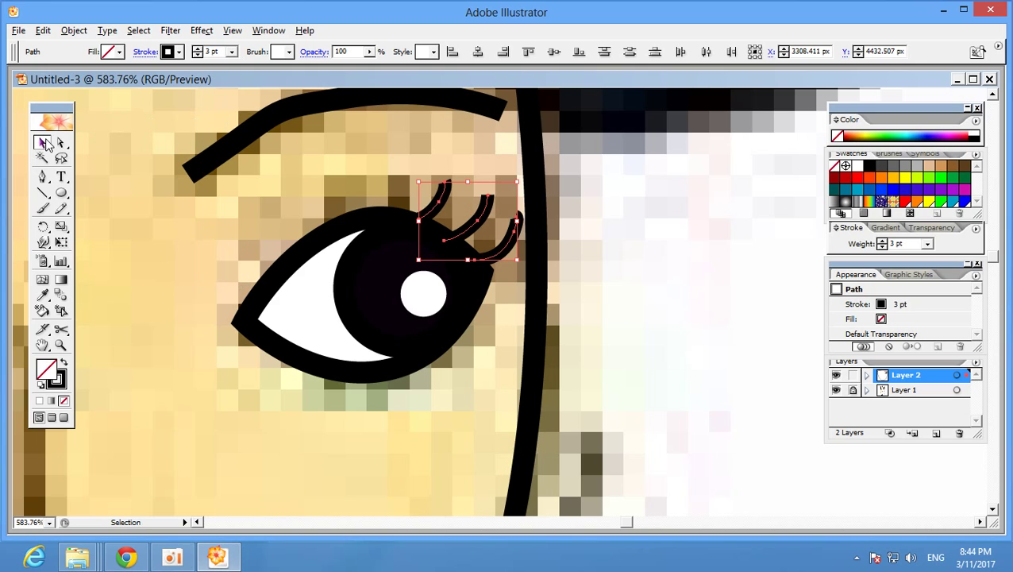
left_click(288, 52)
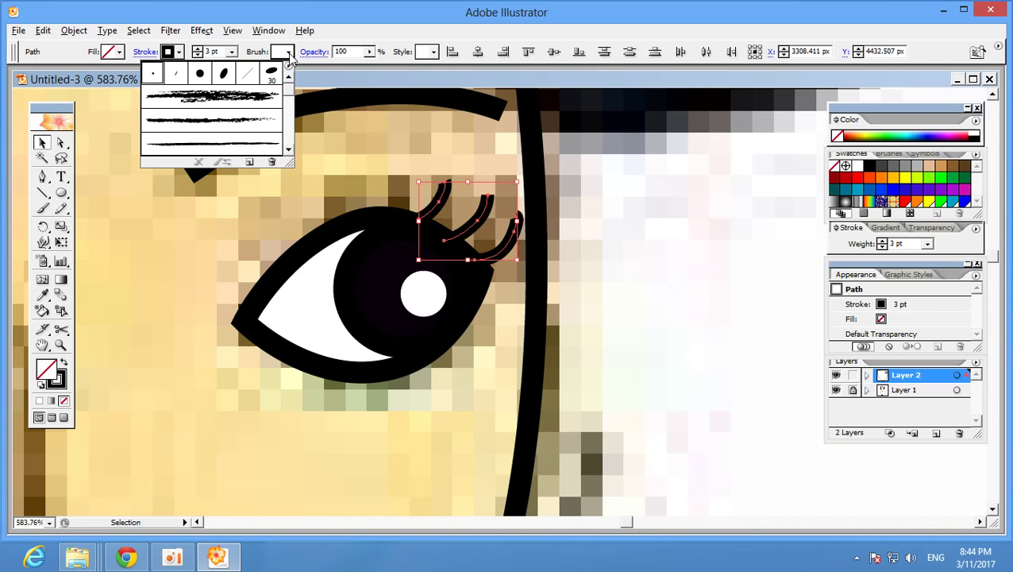
left_click(173, 75)
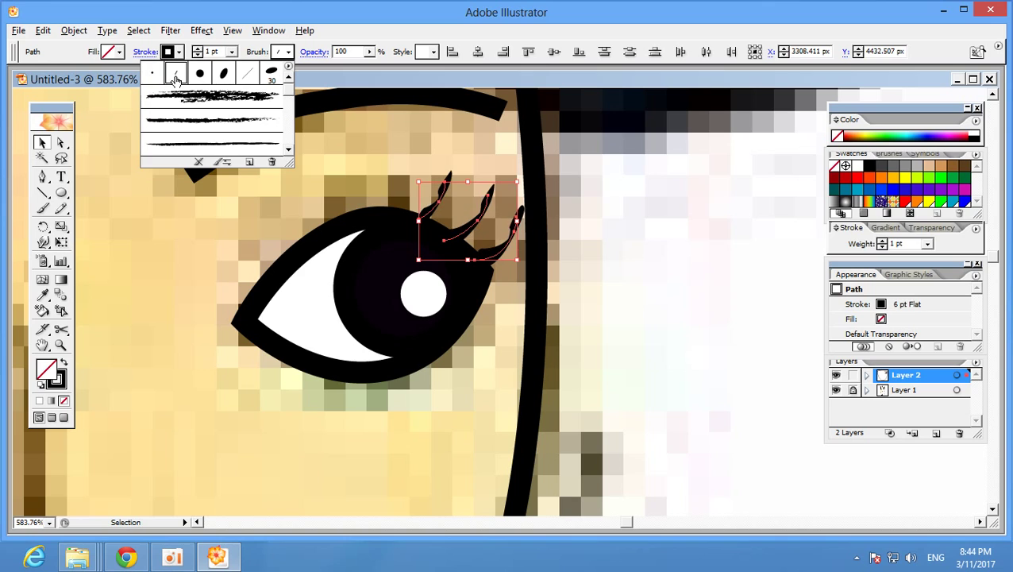
left_click(202, 75)
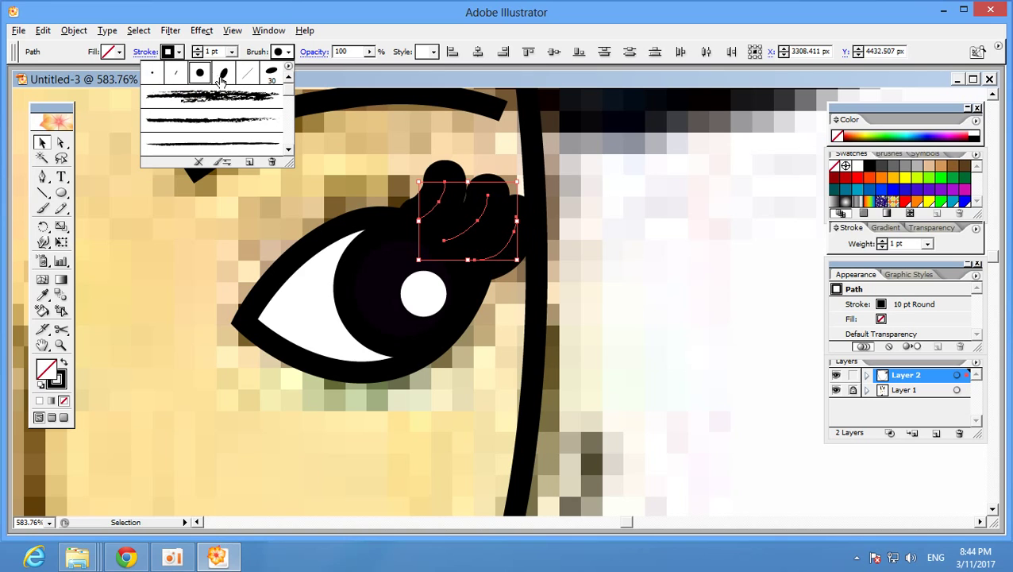
left_click(224, 74)
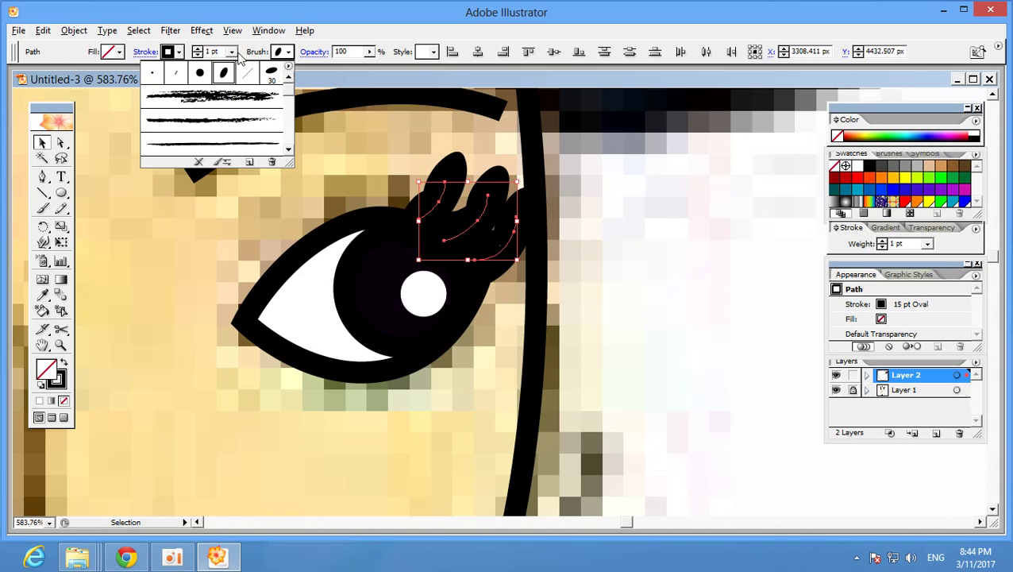
left_click(231, 52)
left_click(215, 65)
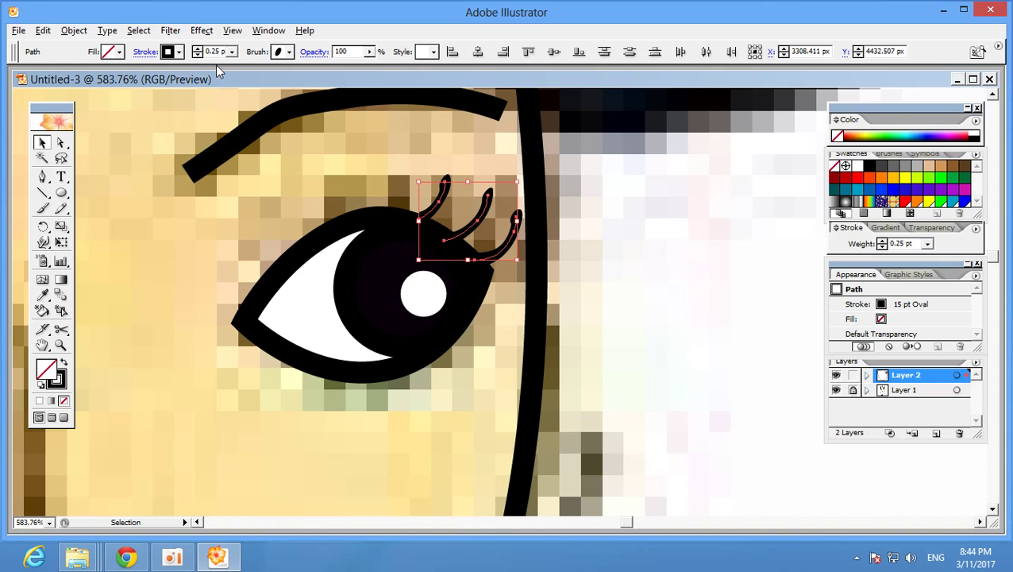
left_click(336, 172)
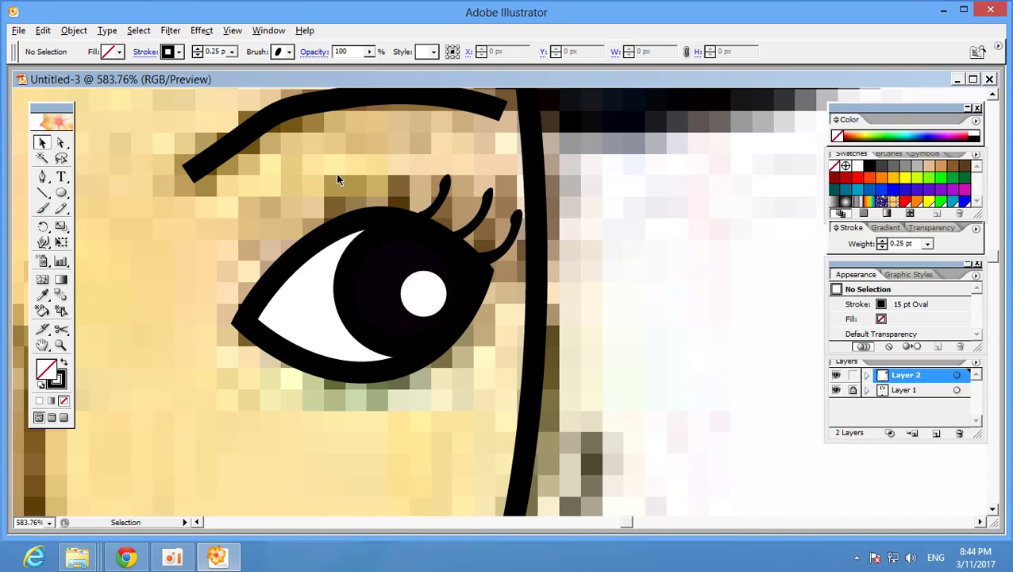
- Zoom out to the whole artboard, zoom into the right figure's head, and select the eye parts
scroll(336, 172, "down", 1)
scroll(336, 172, "down", 1)
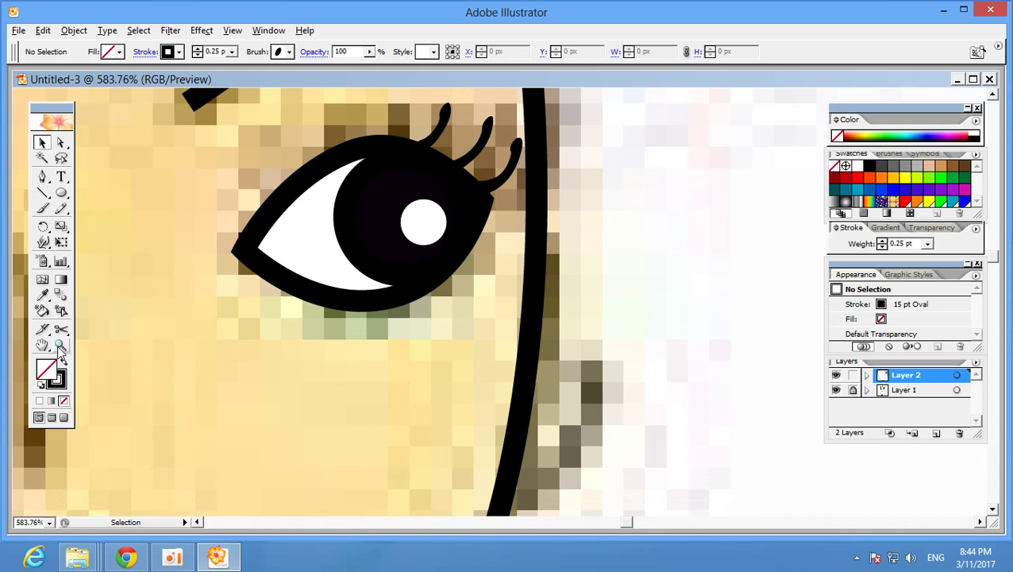
left_click(49, 522)
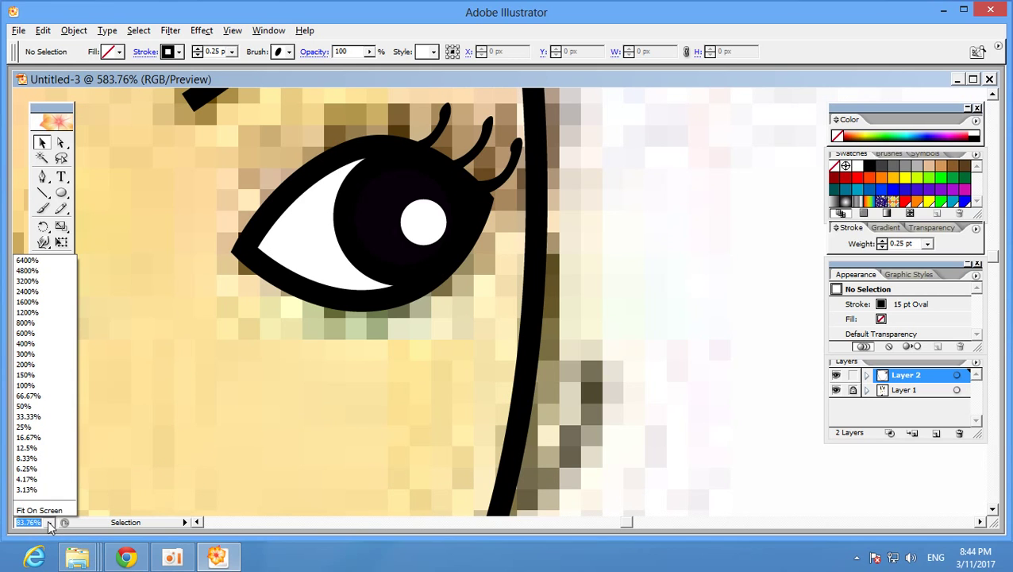
left_click(36, 481)
left_click(60, 344)
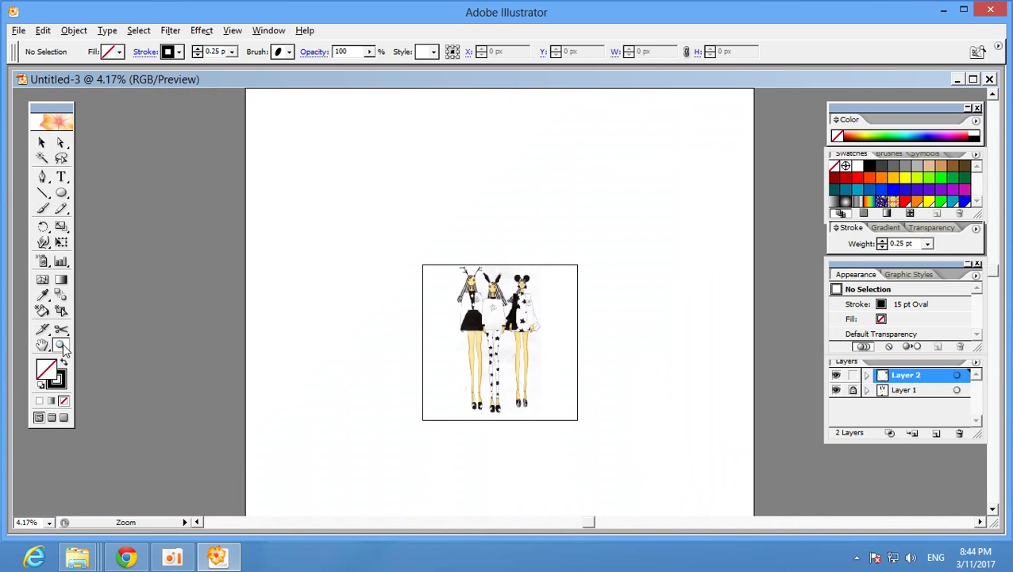
left_click_drag(507, 267, 549, 311)
left_click_drag(364, 174, 626, 373)
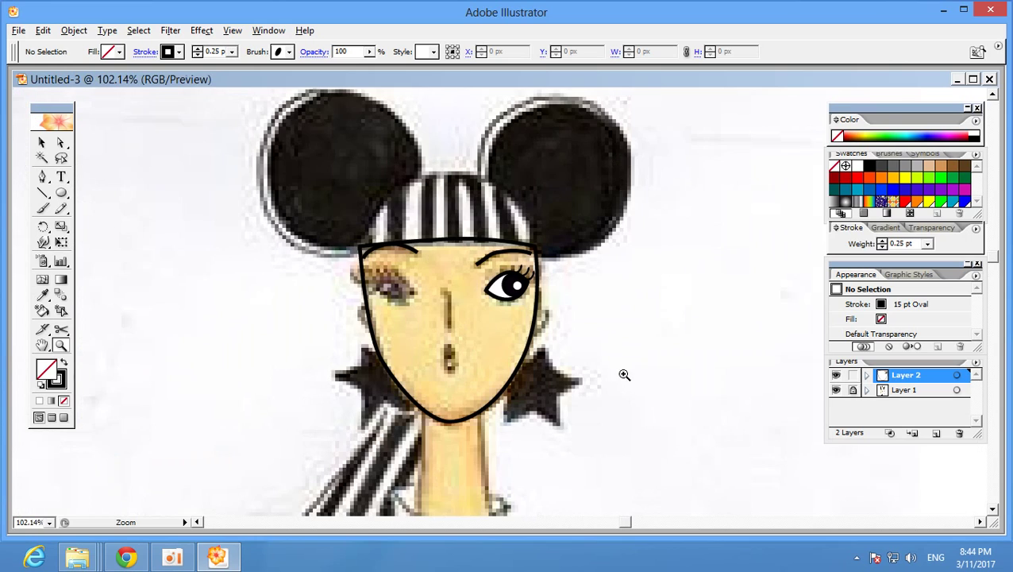
left_click(42, 143)
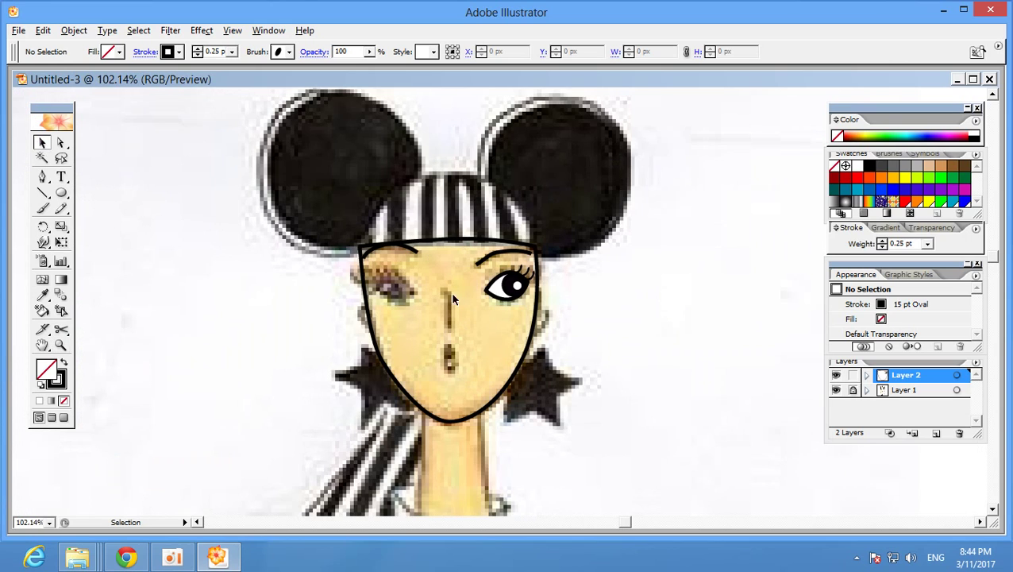
left_click_drag(480, 277, 528, 296)
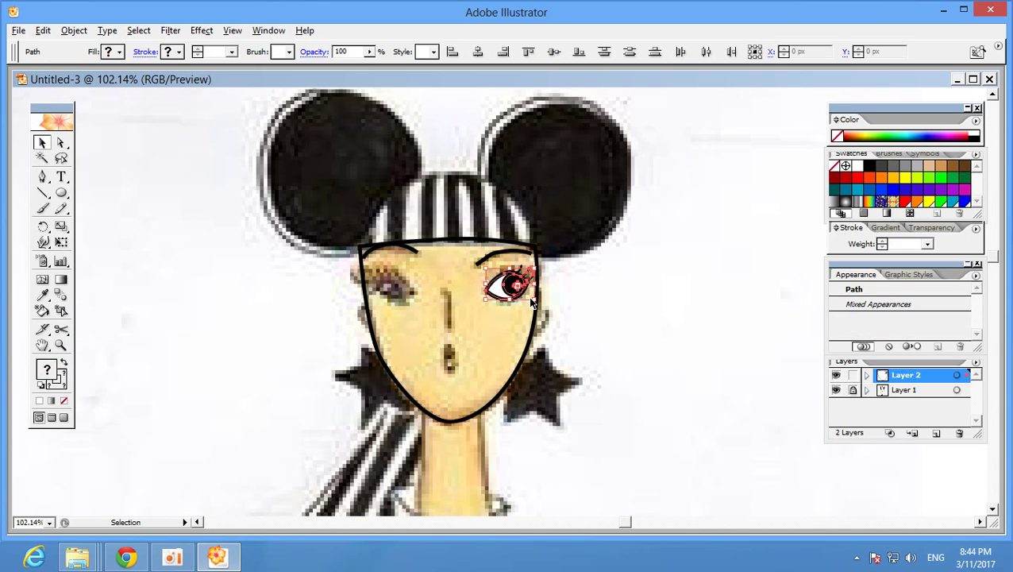
- Select all parts of the traced eye and group them
left_click(460, 278)
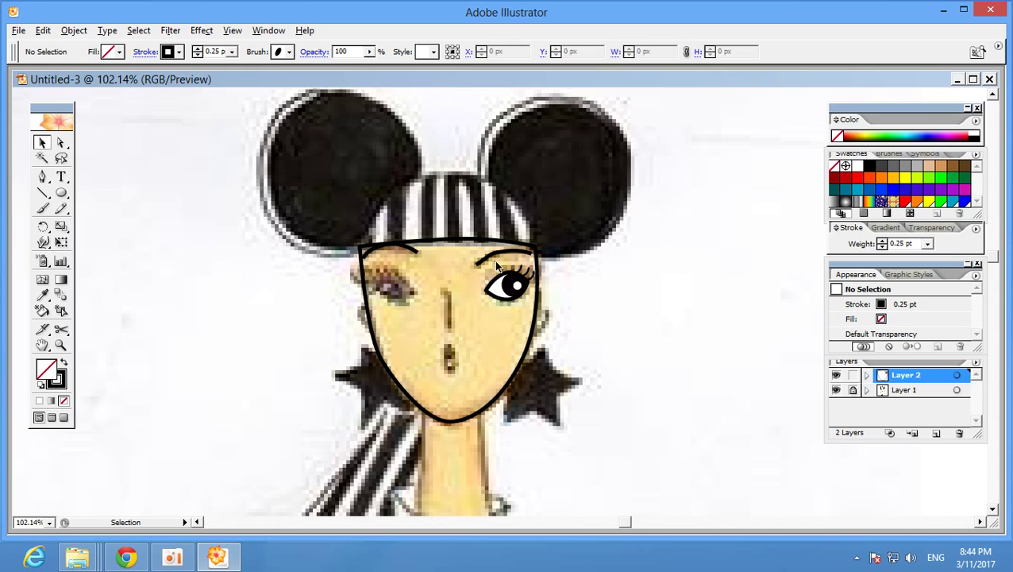
left_click_drag(530, 312, 528, 306)
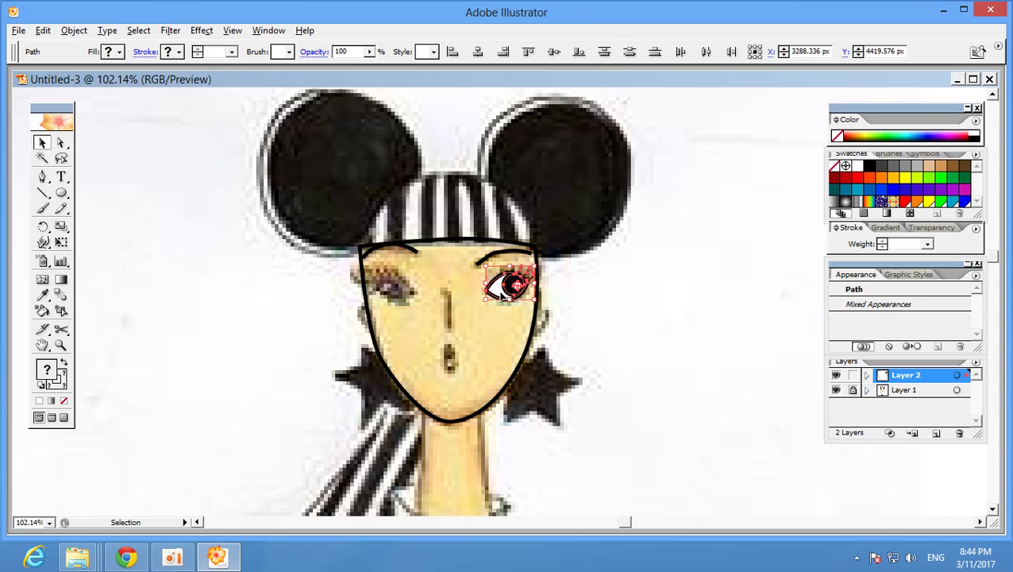
right_click(502, 294)
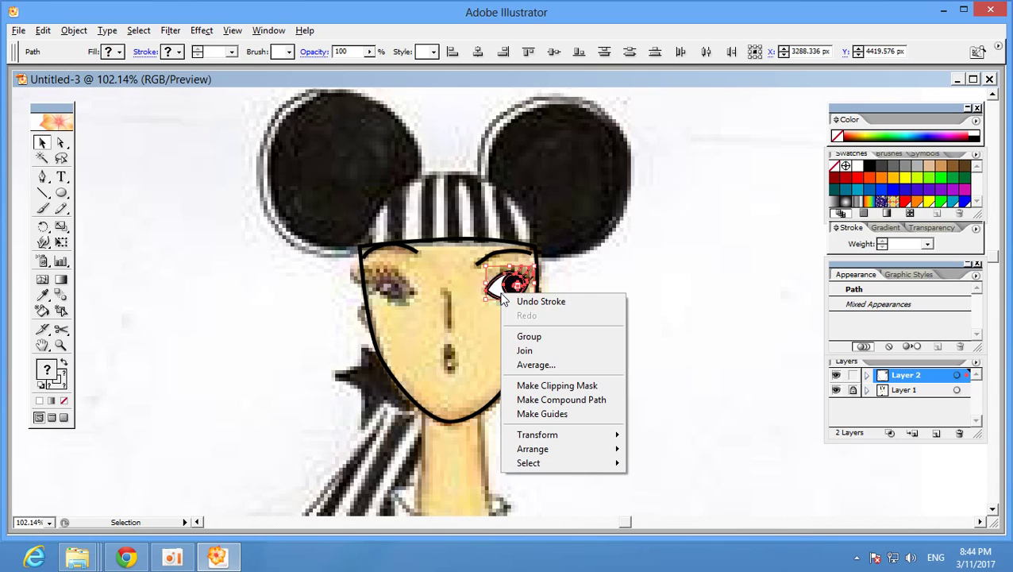
left_click(525, 337)
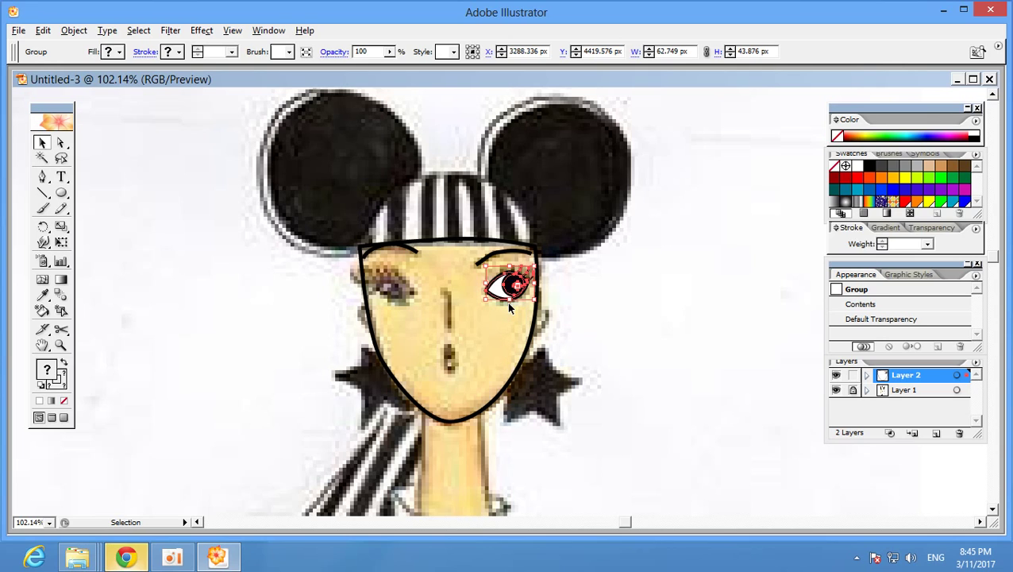
- Drag a copy of the eye group onto the figure's left eye
key("ctrl")
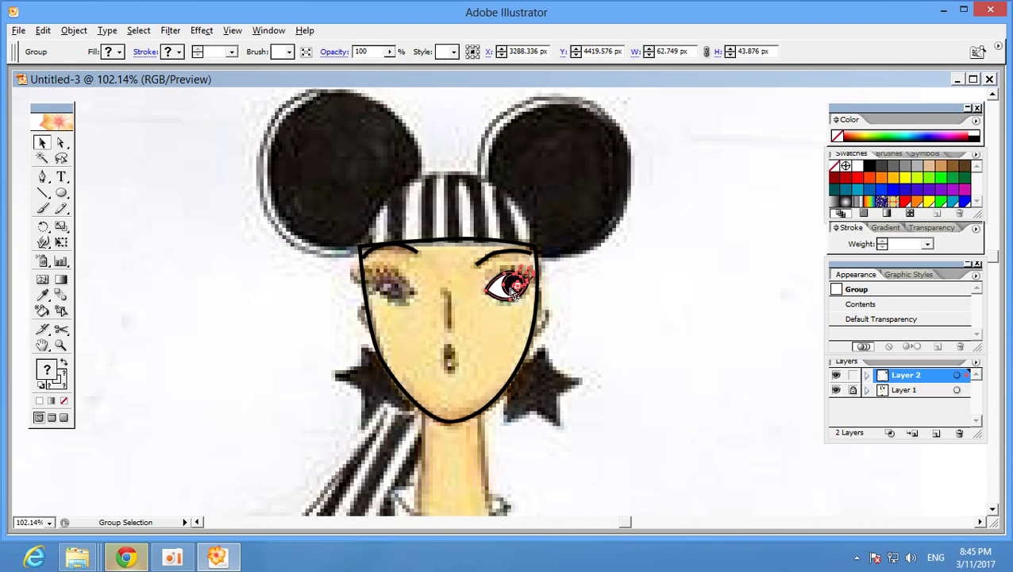
left_click_drag(511, 290, 394, 291)
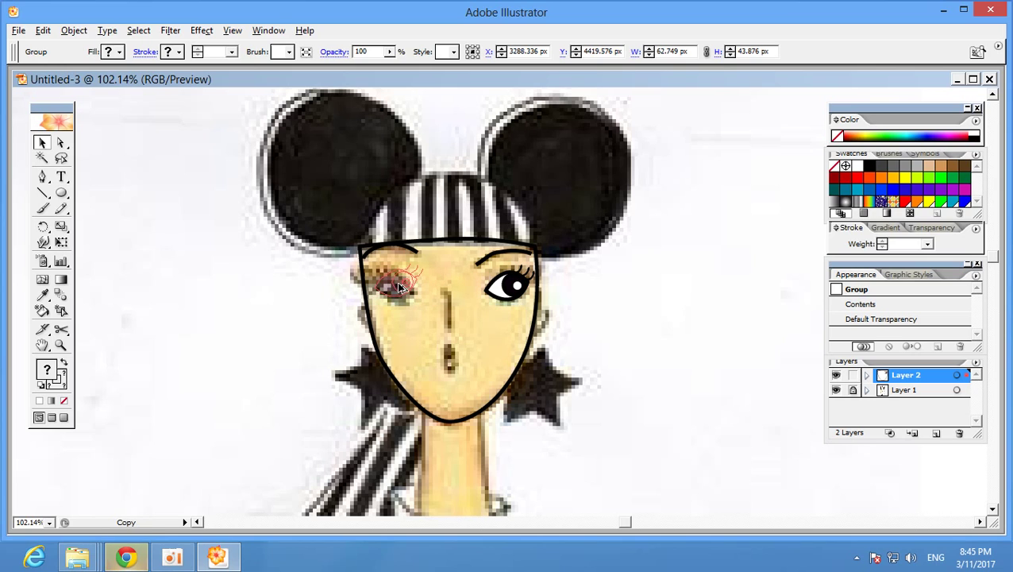
left_click_drag(394, 290, 401, 286)
left_click(410, 340)
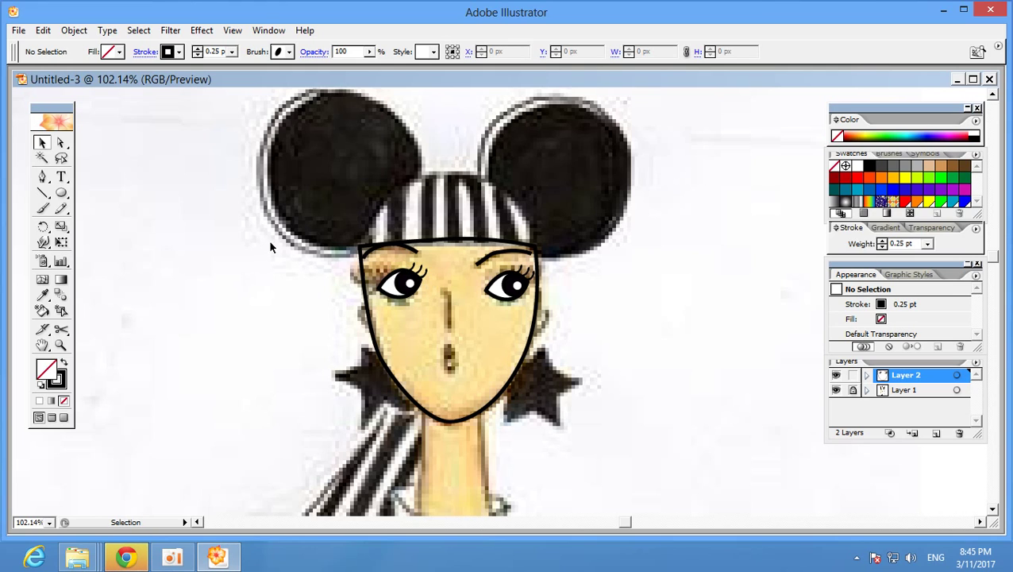
- Mirror the copied eye horizontally with the Reflect tool
left_click(45, 230)
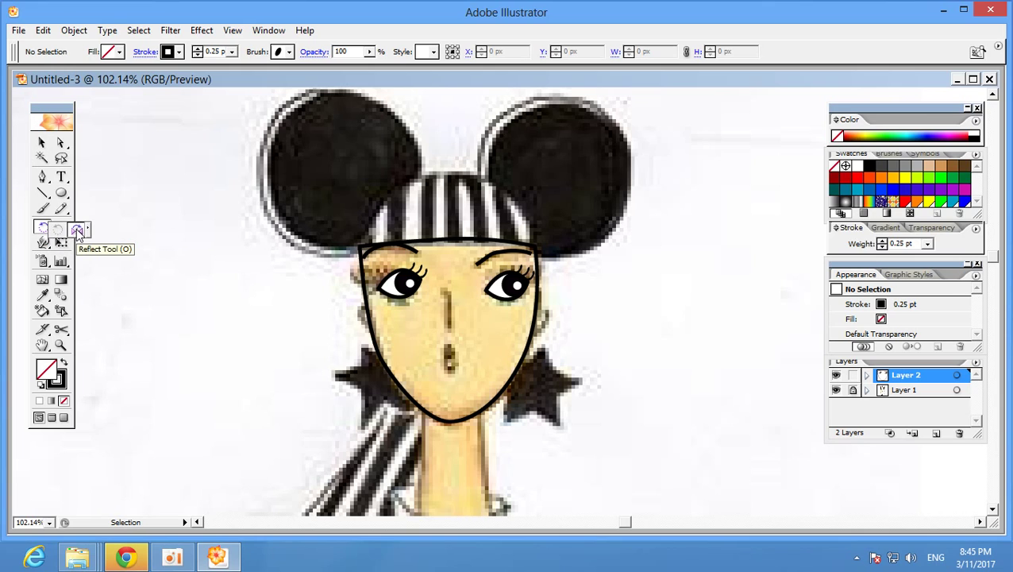
left_click(77, 230)
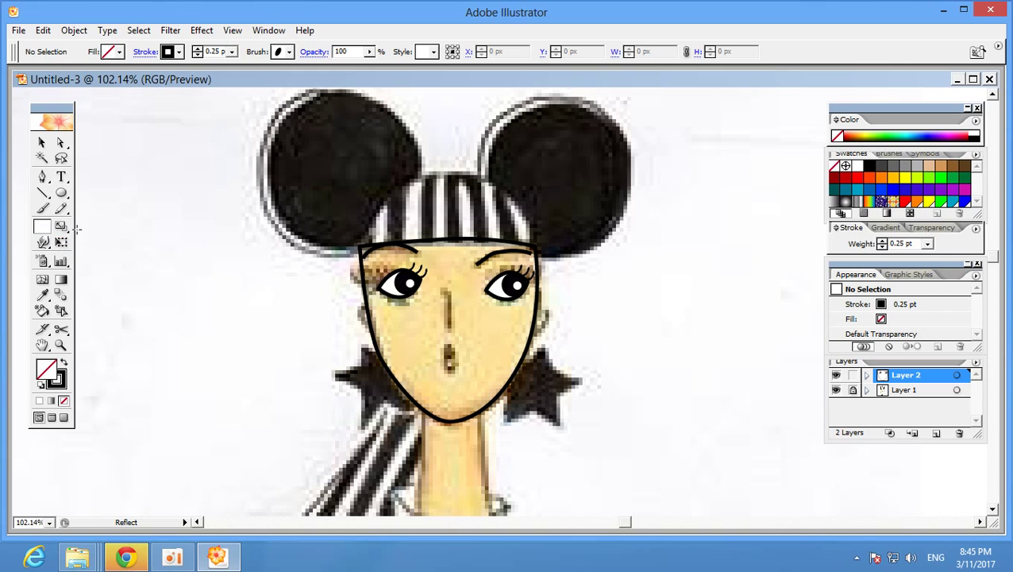
left_click(42, 144)
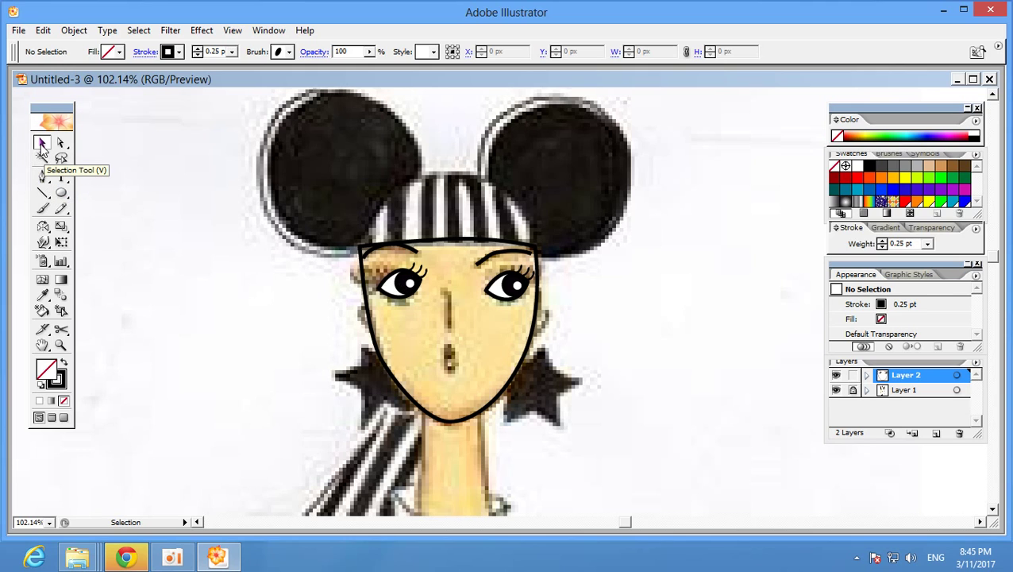
left_click(403, 284)
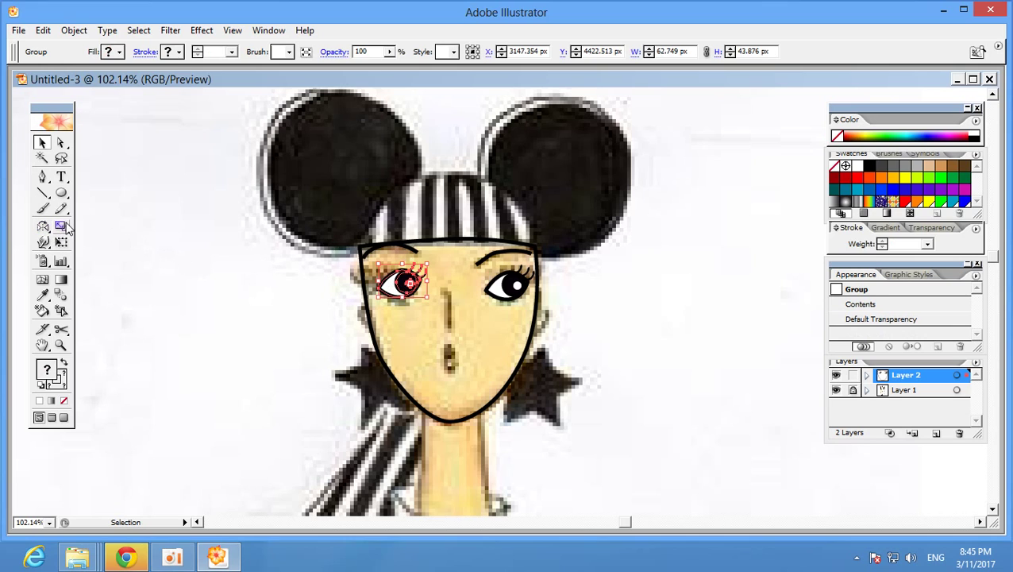
left_click(43, 228)
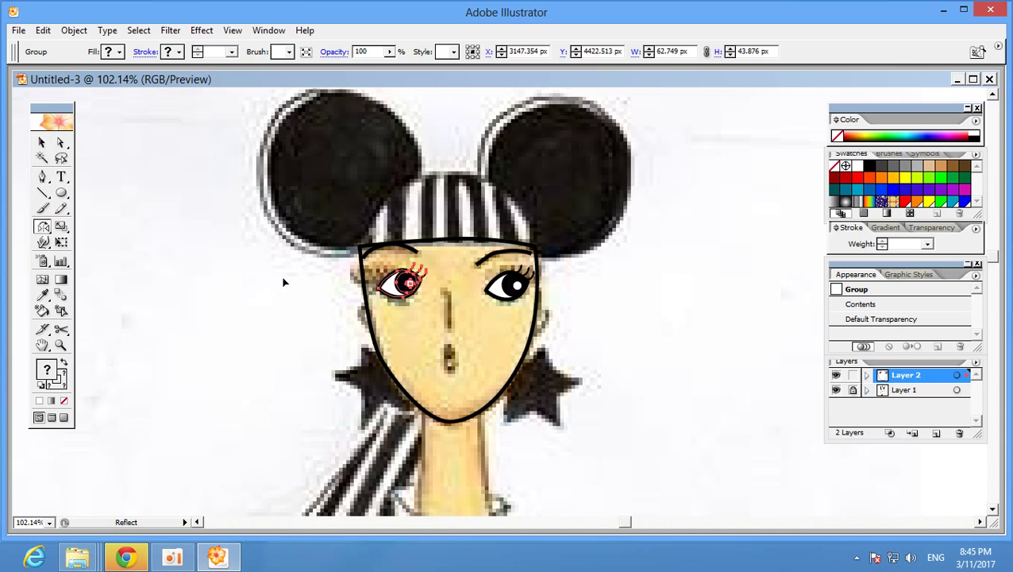
left_click_drag(285, 282, 287, 282)
left_click_drag(413, 286, 396, 293)
mouse_move(405, 284)
left_mouse_down()
mouse_move(405, 292)
mouse_move(466, 287)
left_mouse_up()
left_click(42, 143)
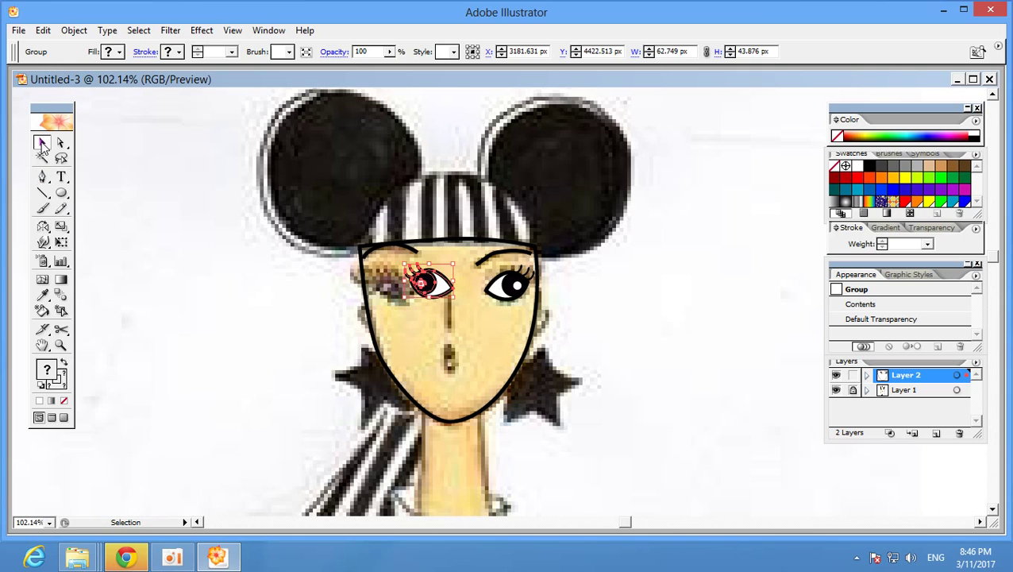
- Move the mirrored eye onto the face's left eye and reselect it
left_click_drag(421, 286, 379, 301)
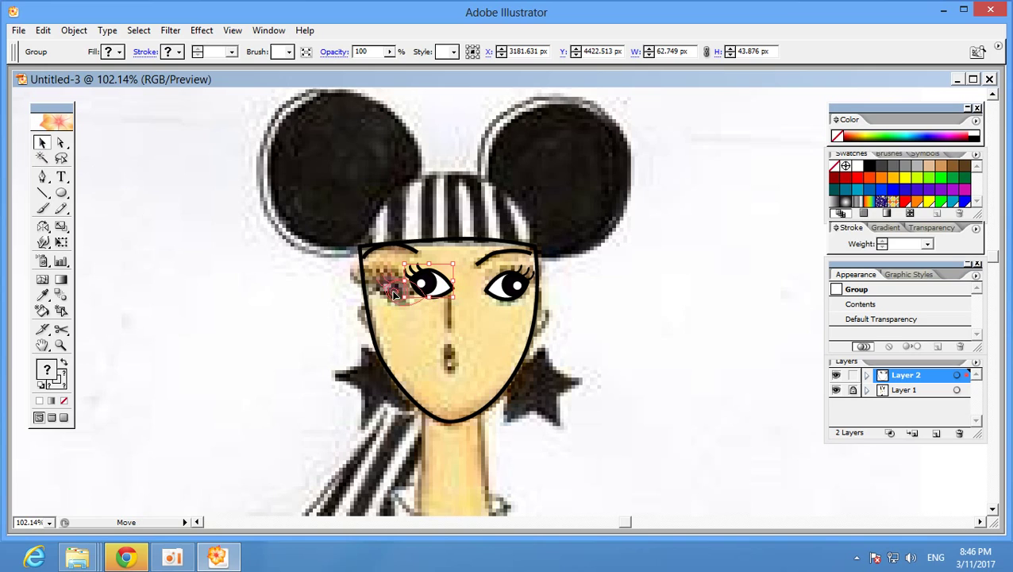
left_click(288, 308)
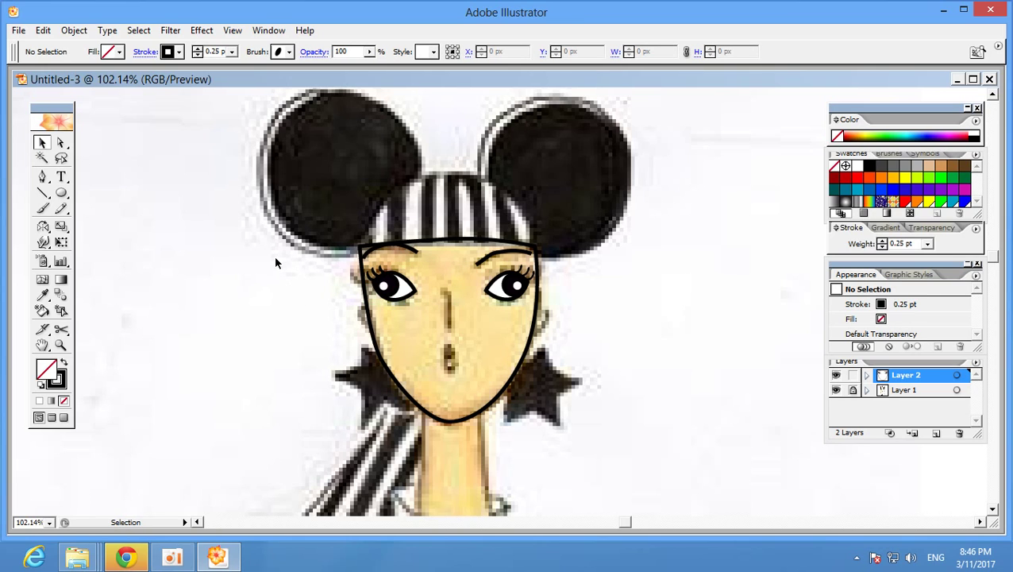
left_click(398, 289)
right_click(397, 288)
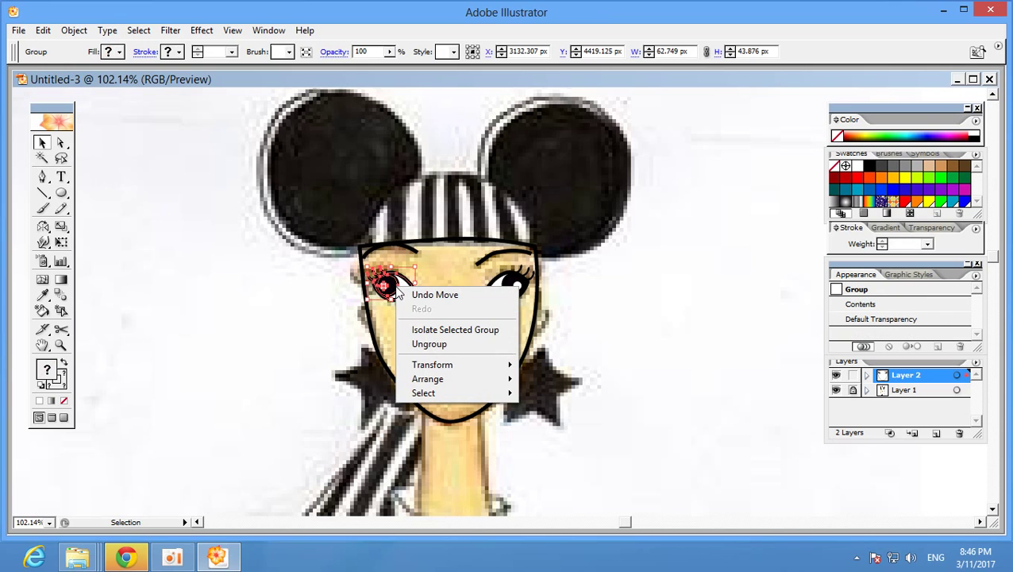
- Ungroup the left eye, then move and rotate its two highlights into place
left_click(430, 344)
left_click(263, 300)
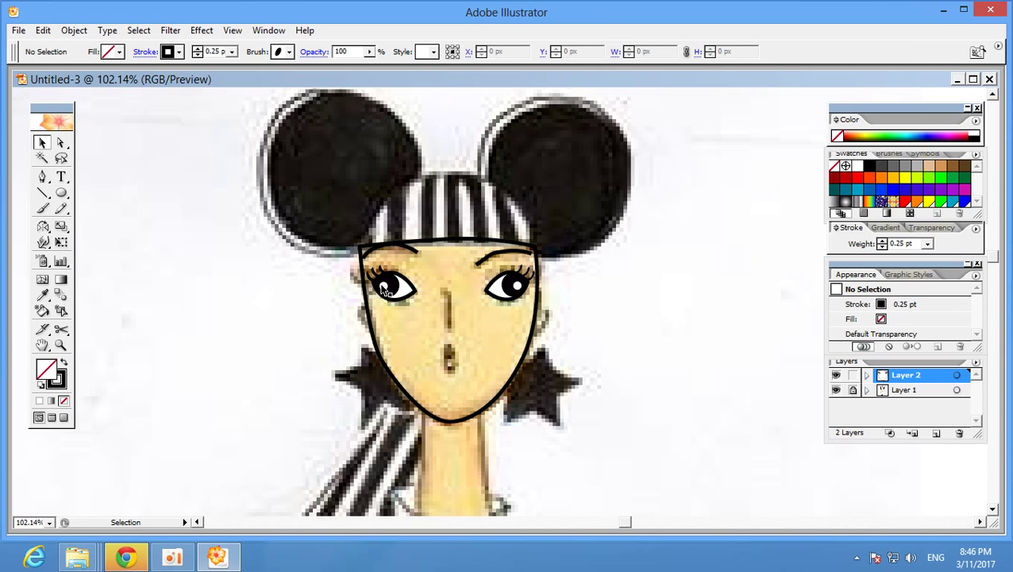
left_click(384, 288)
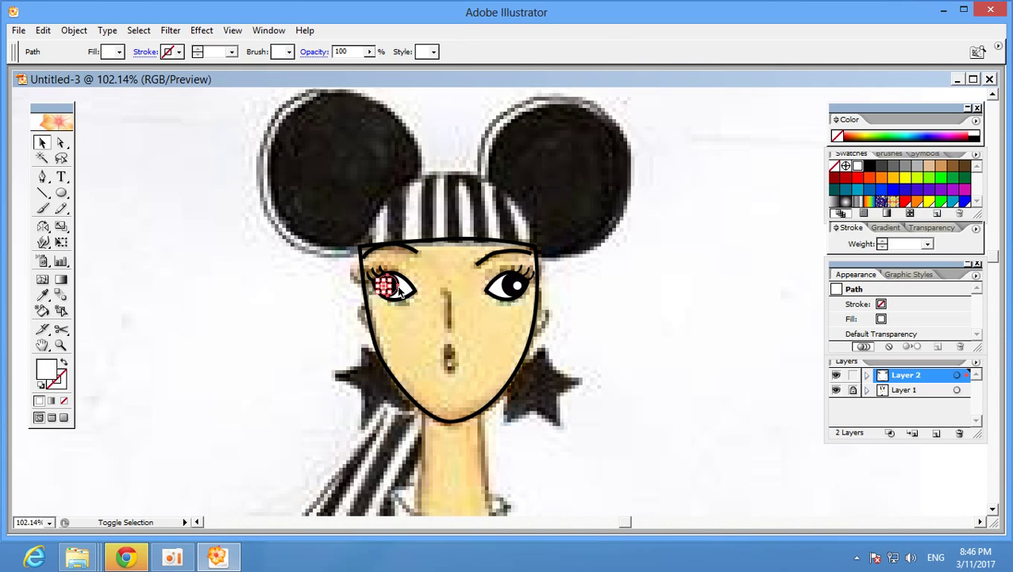
left_click(397, 291, "shift")
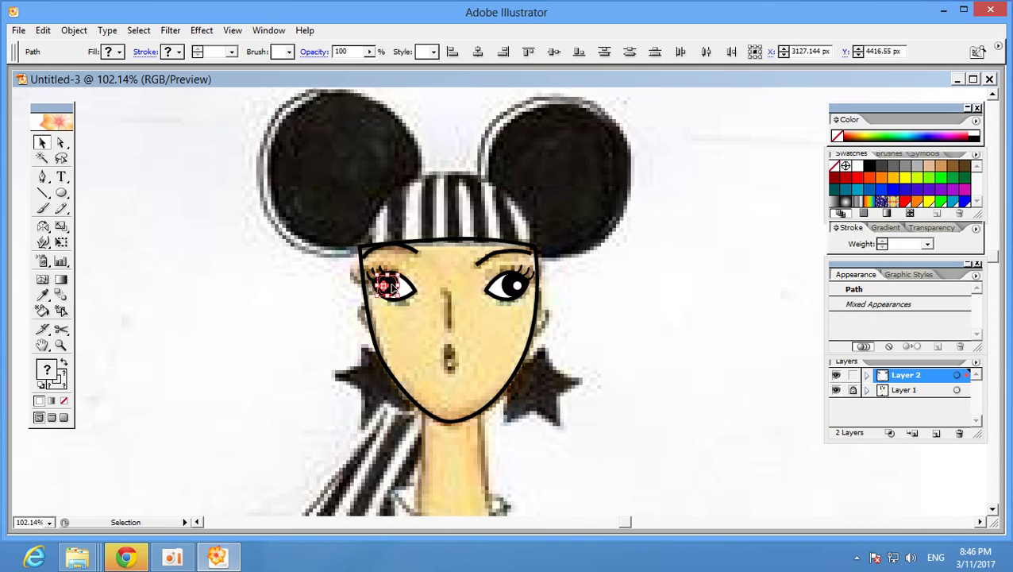
left_click_drag(392, 287, 403, 292)
left_click_drag(404, 285, 420, 283)
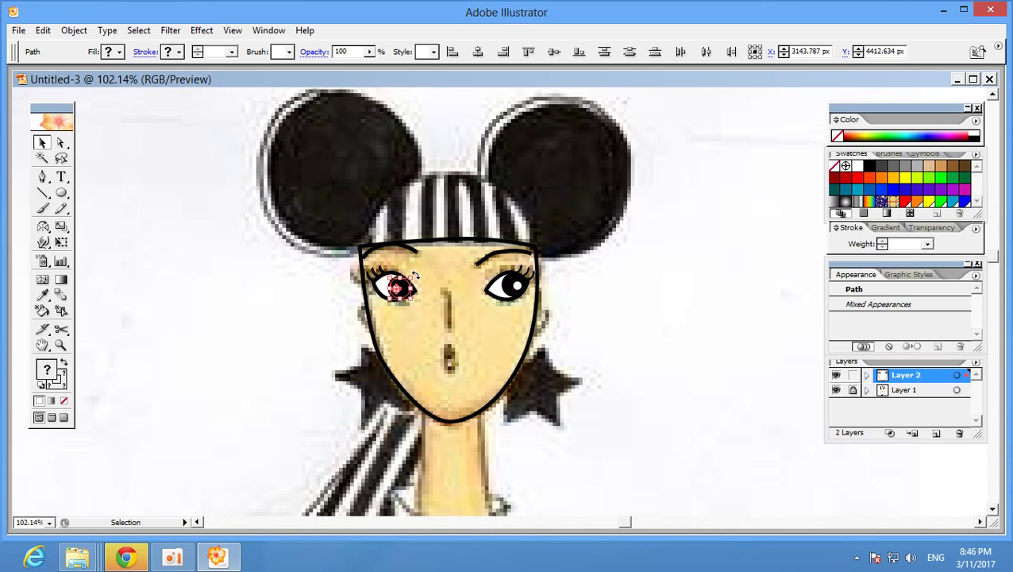
left_click_drag(414, 275, 382, 294)
left_click(292, 316)
scroll(292, 309, "down", 1)
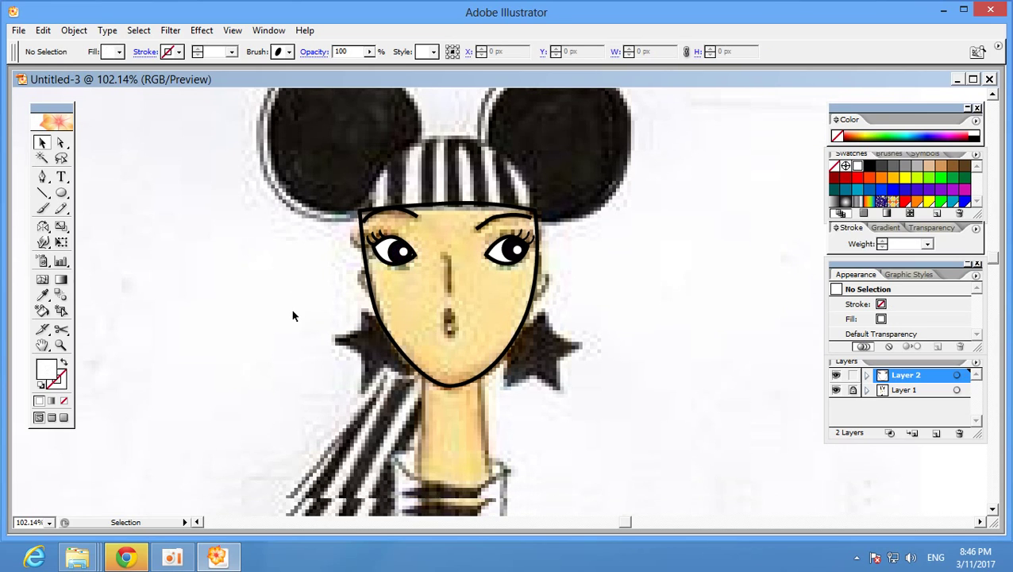
- Give the Pen tool a near-black stroke with no fill and begin the nose line
scroll(292, 309, "down", 1)
scroll(282, 294, "down", 1)
left_click(42, 176)
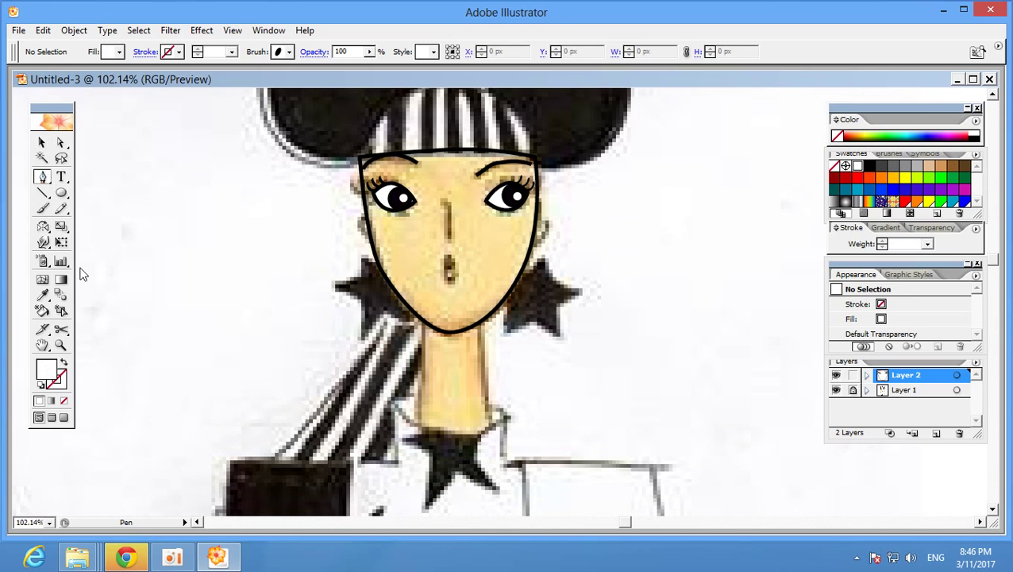
double_click(47, 373)
left_click_drag(471, 333, 499, 372)
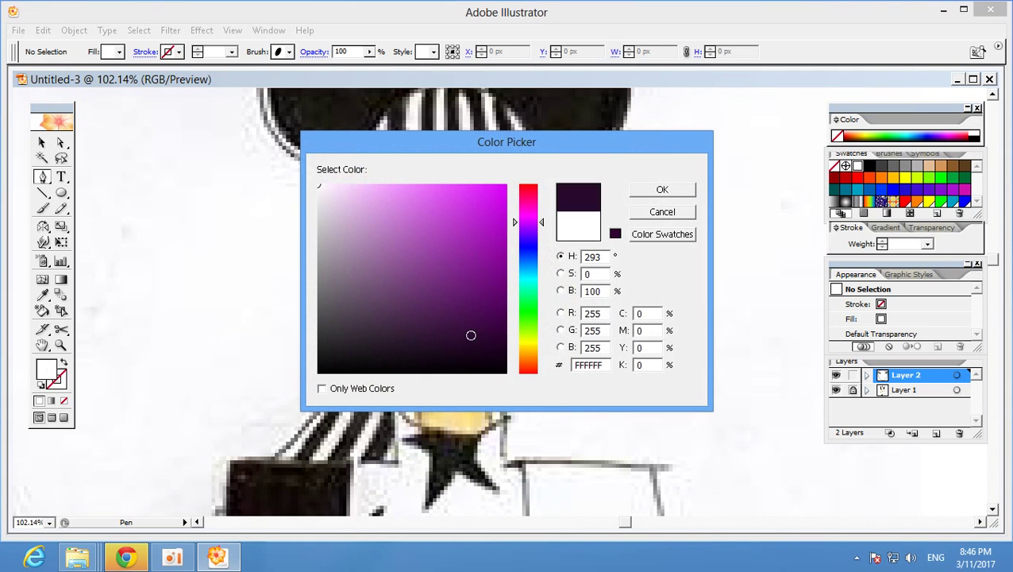
left_click(661, 191)
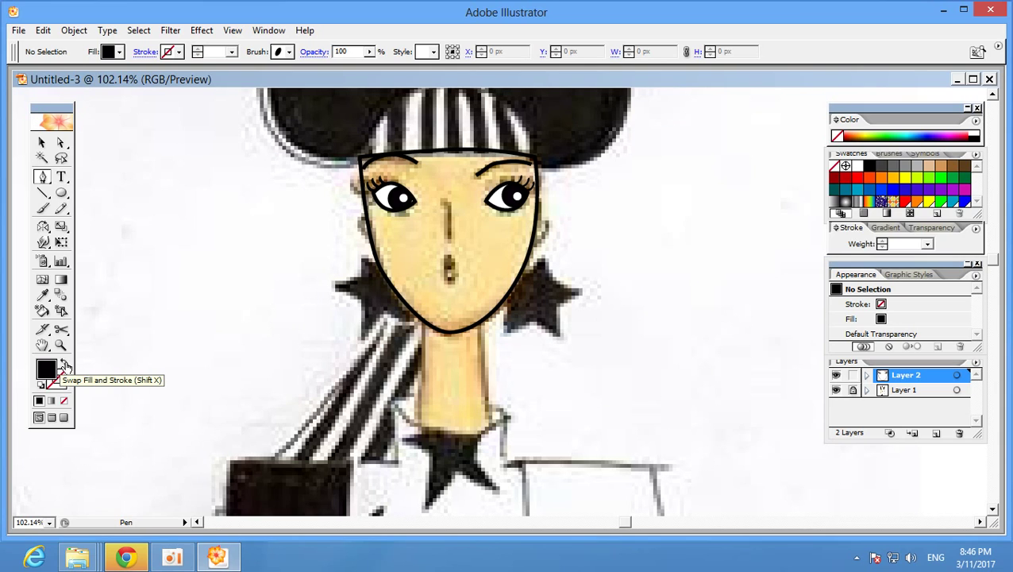
left_click(65, 364)
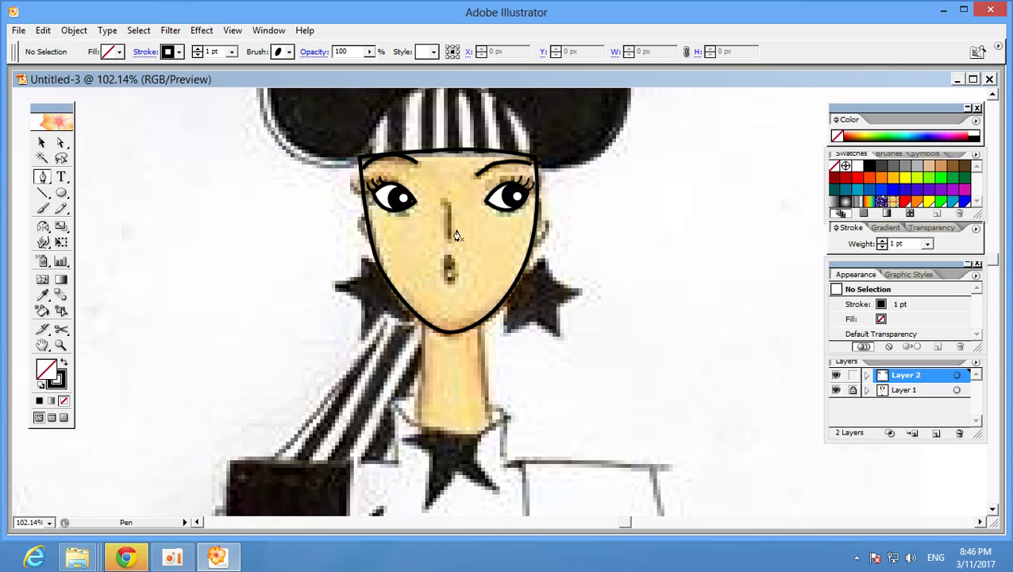
left_click(446, 206)
- Finish the nose line and give it a 6 pt stroke weight
left_click(449, 233)
left_click(450, 243)
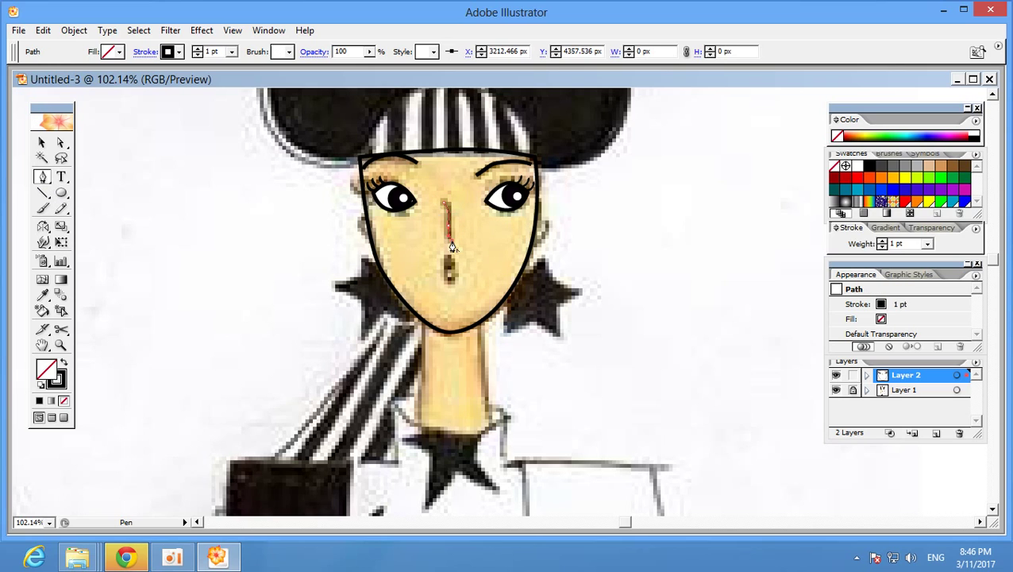
left_click(42, 143)
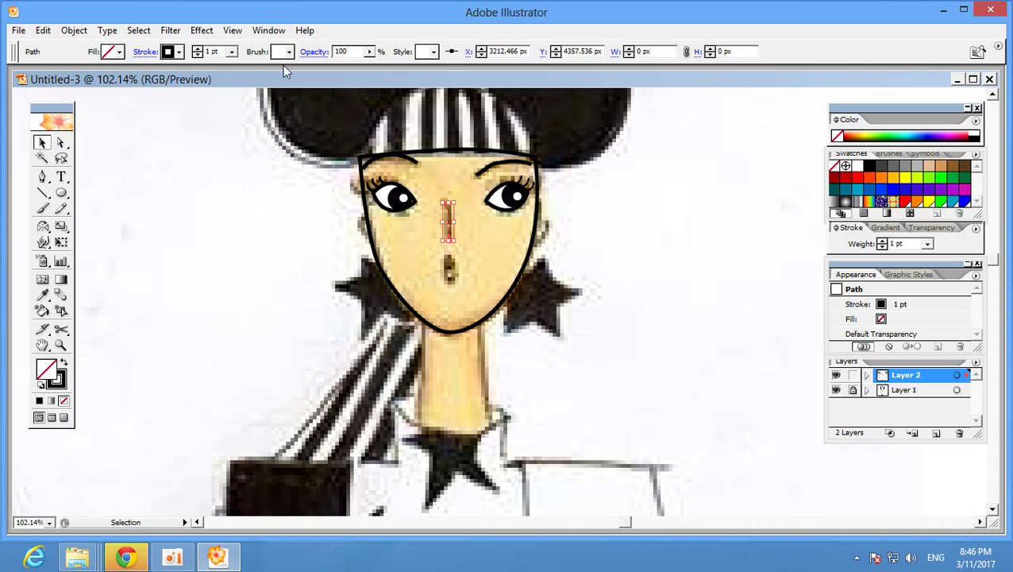
left_click(232, 51)
left_click(212, 106)
left_click(232, 51)
left_click(223, 149)
left_click(144, 171)
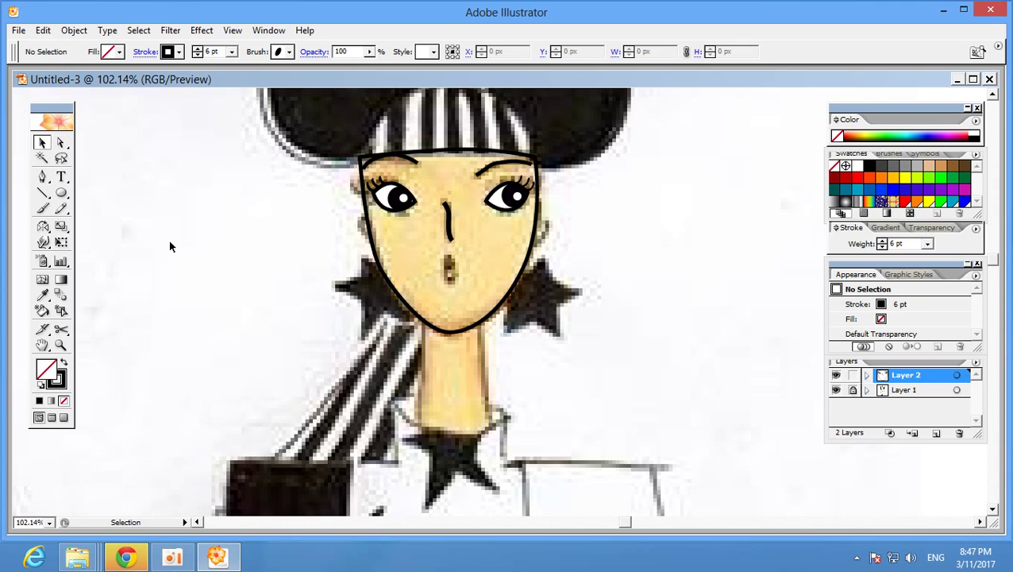
scroll(168, 242, "down", 1)
- Draw a black-outlined oval over the mouth with the Ellipse tool
left_click(61, 192)
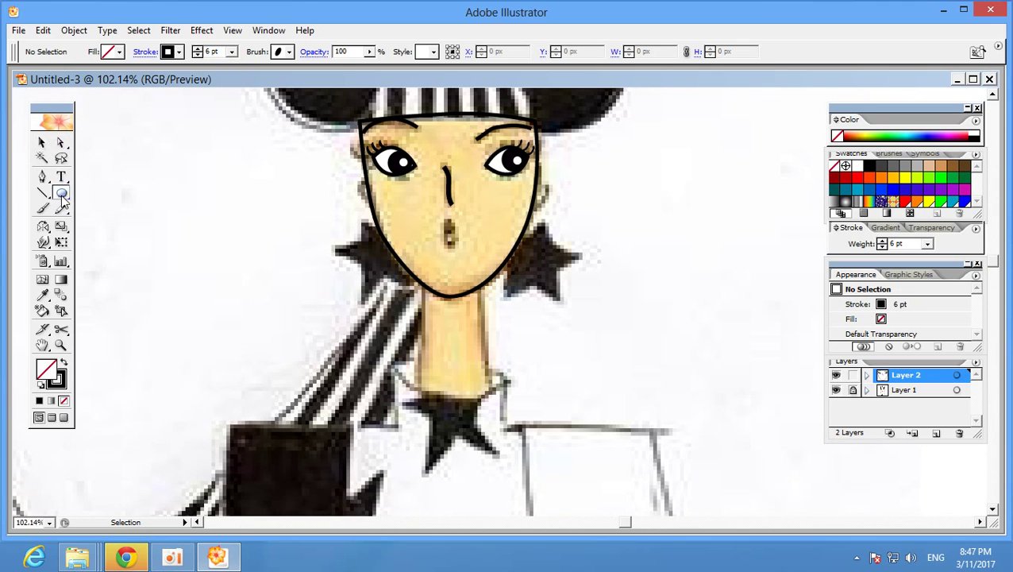
left_click_drag(443, 218, 456, 254)
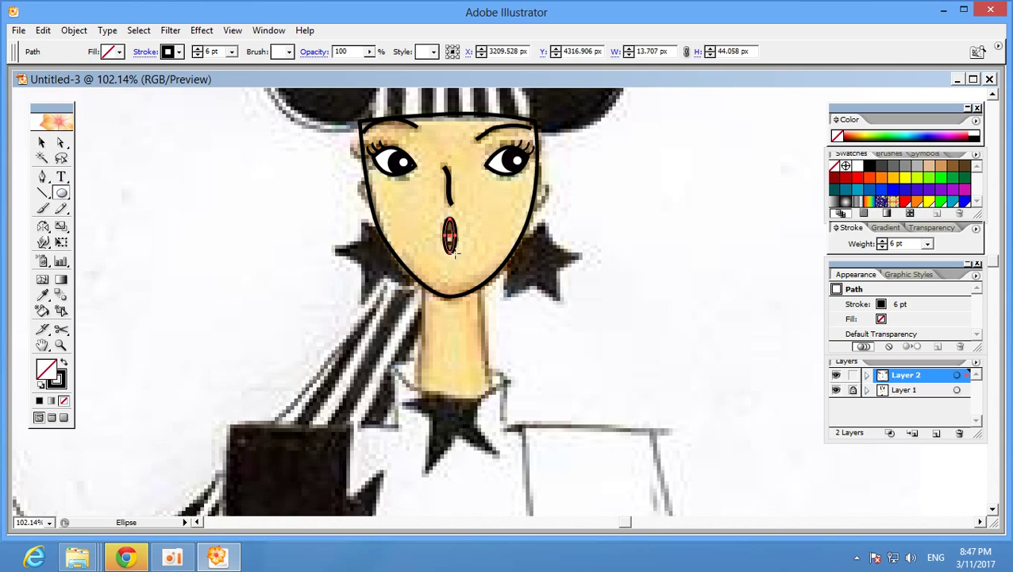
left_click(42, 142)
left_click(194, 238)
scroll(194, 238, "up", 2)
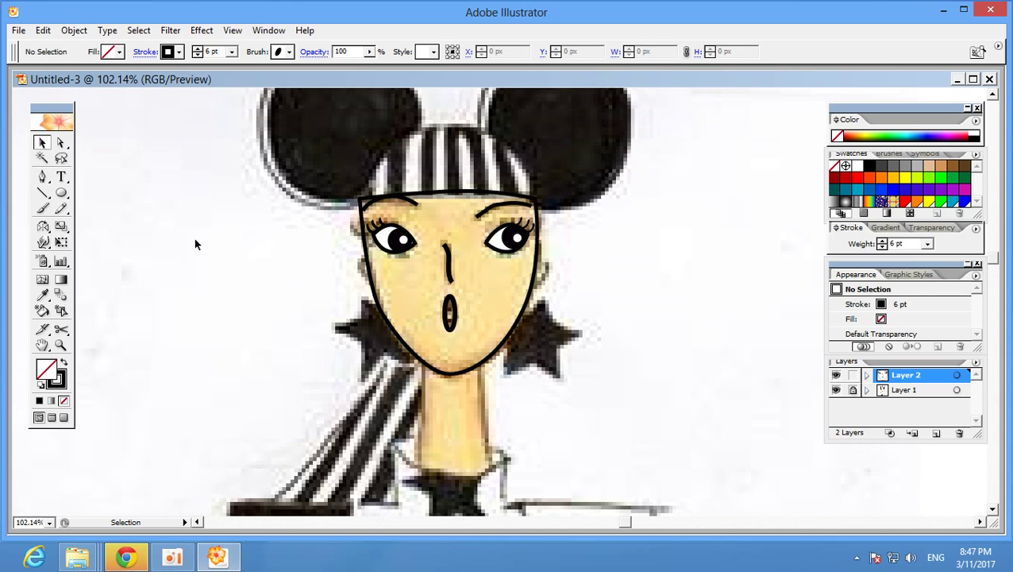
scroll(492, 298, "up", 1)
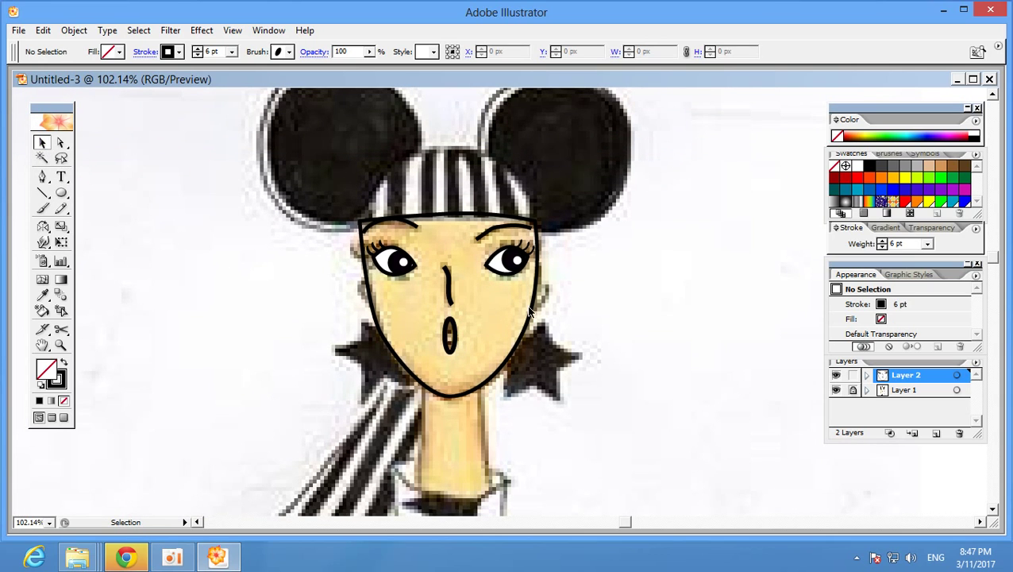
left_click(530, 316)
scroll(364, 298, "down", 2)
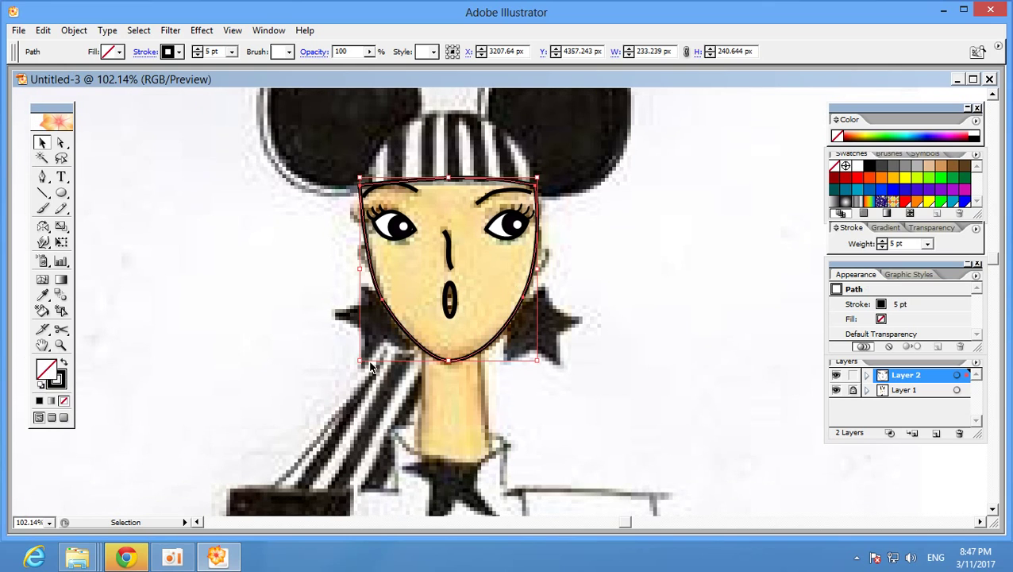
- Fill the face with the neck's skin colour using the Eyedropper
scroll(447, 326, "down", 2)
scroll(426, 278, "up", 1)
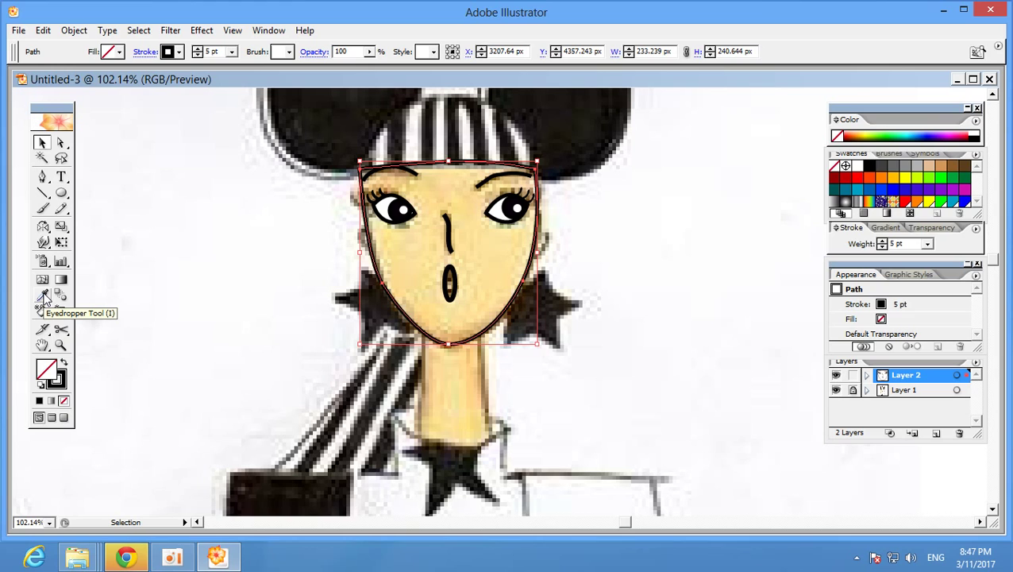
left_click(44, 295)
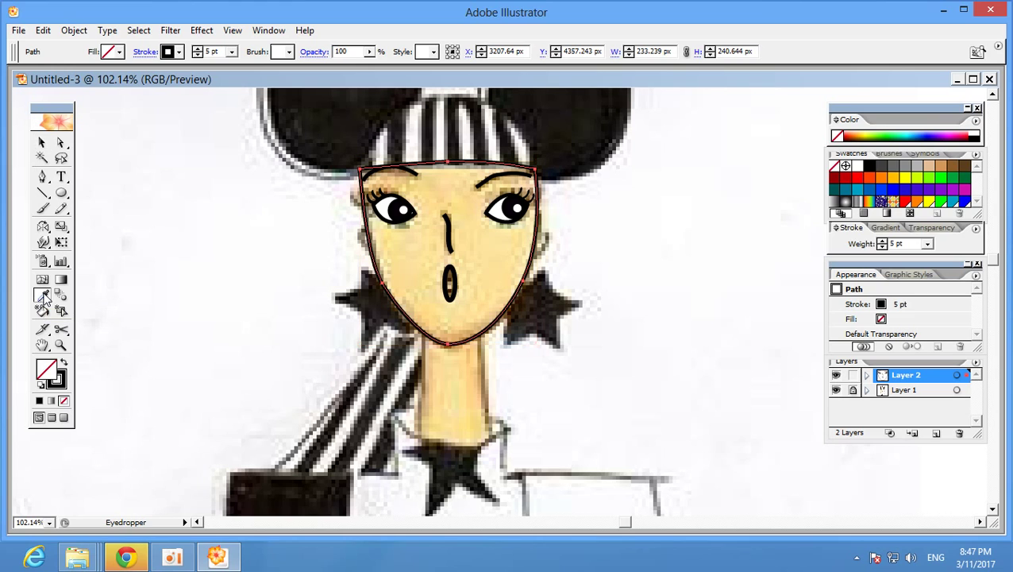
left_click(459, 380)
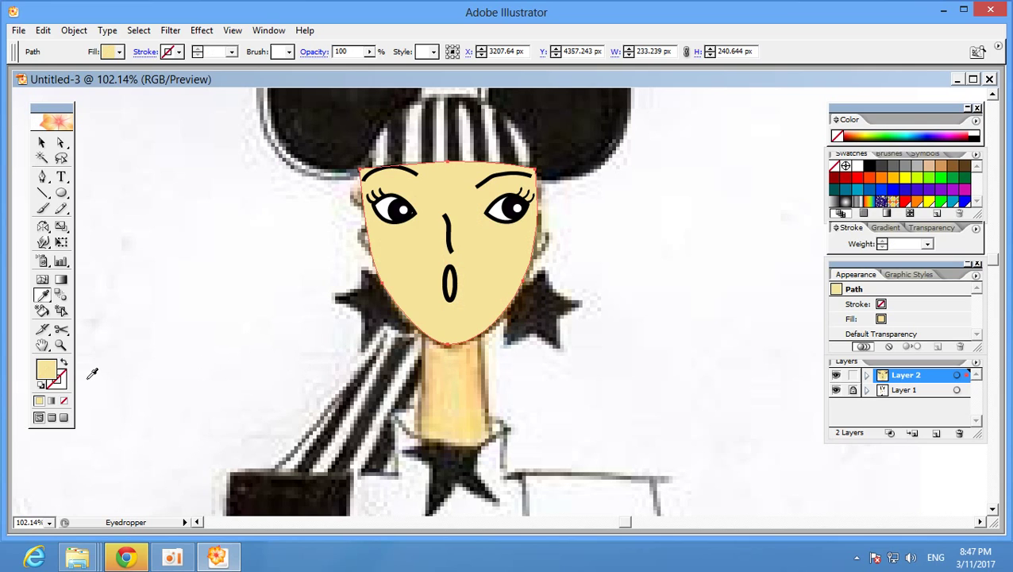
- Give the face a black outline with a 5 pt stroke weight
left_click(63, 387)
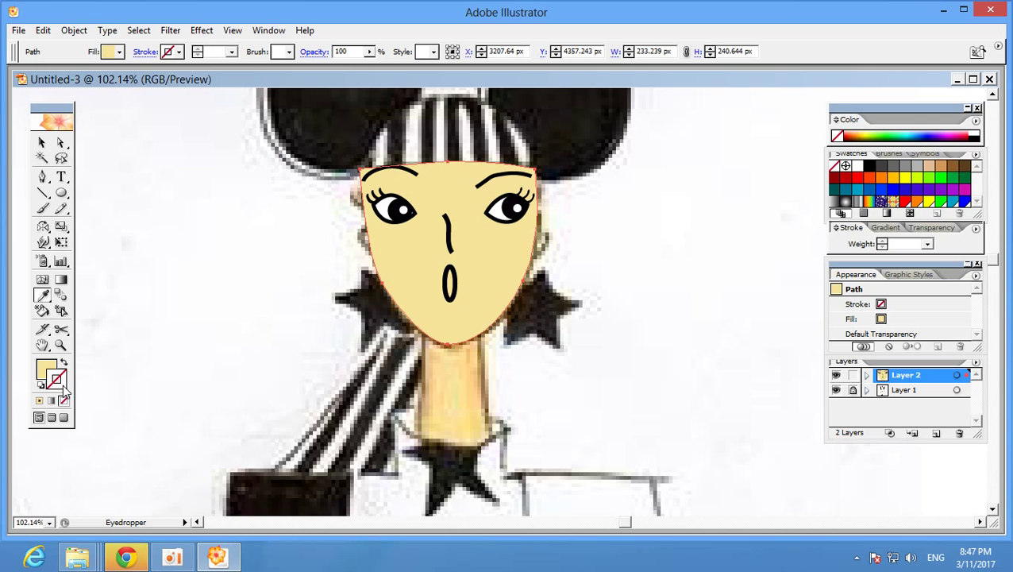
double_click(64, 388)
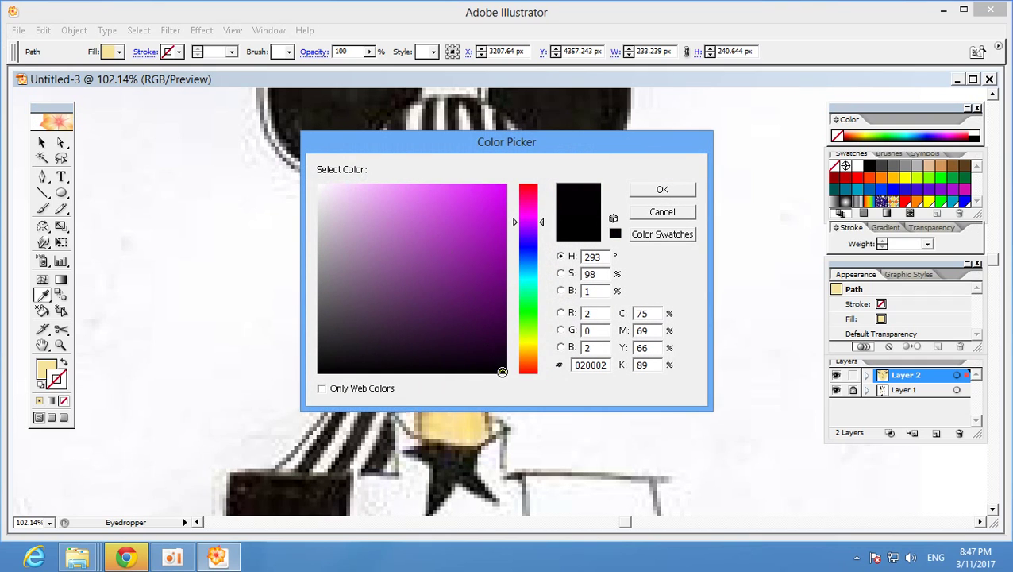
left_click(659, 190)
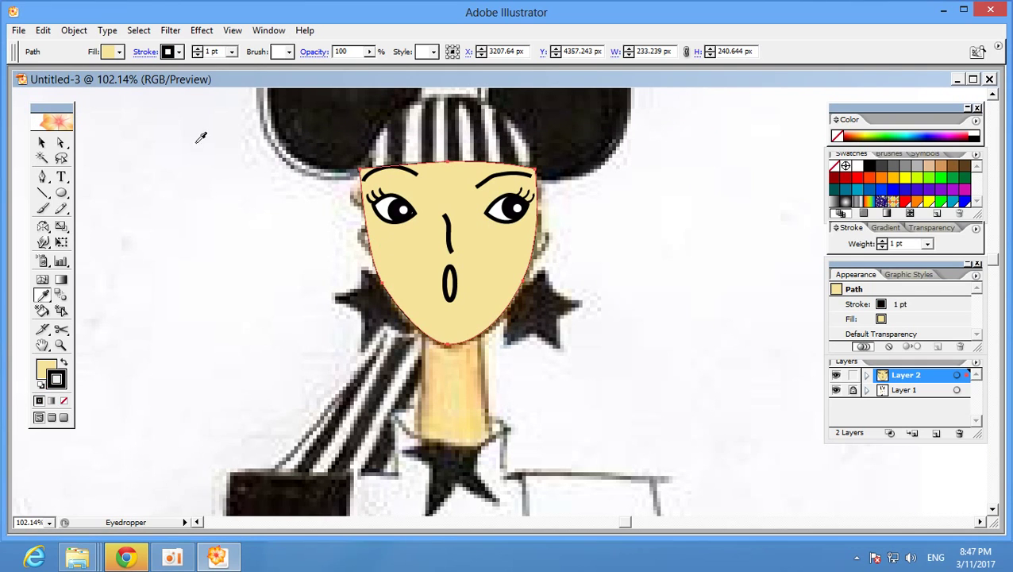
left_click(231, 52)
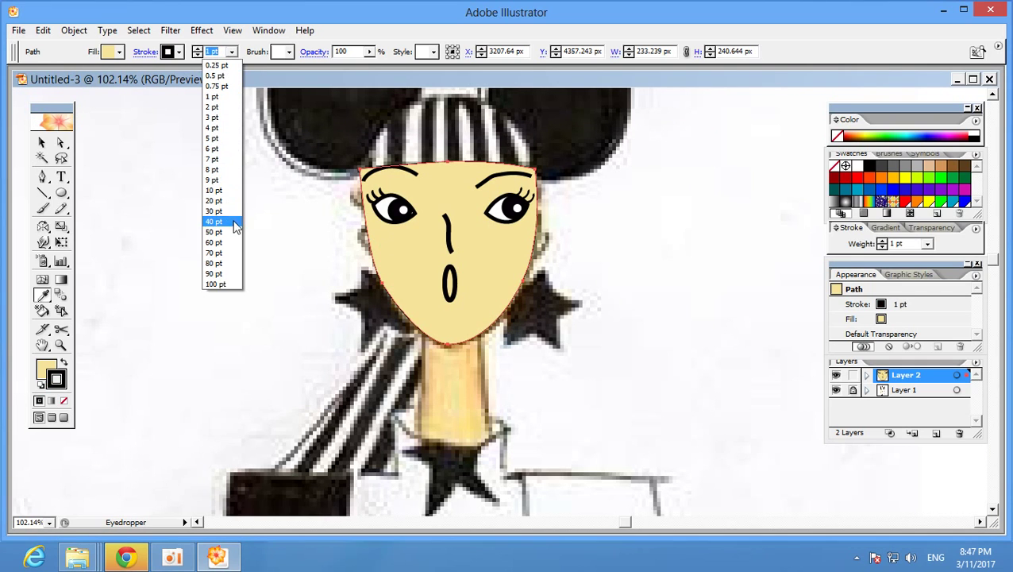
left_click(230, 222)
left_click(232, 51)
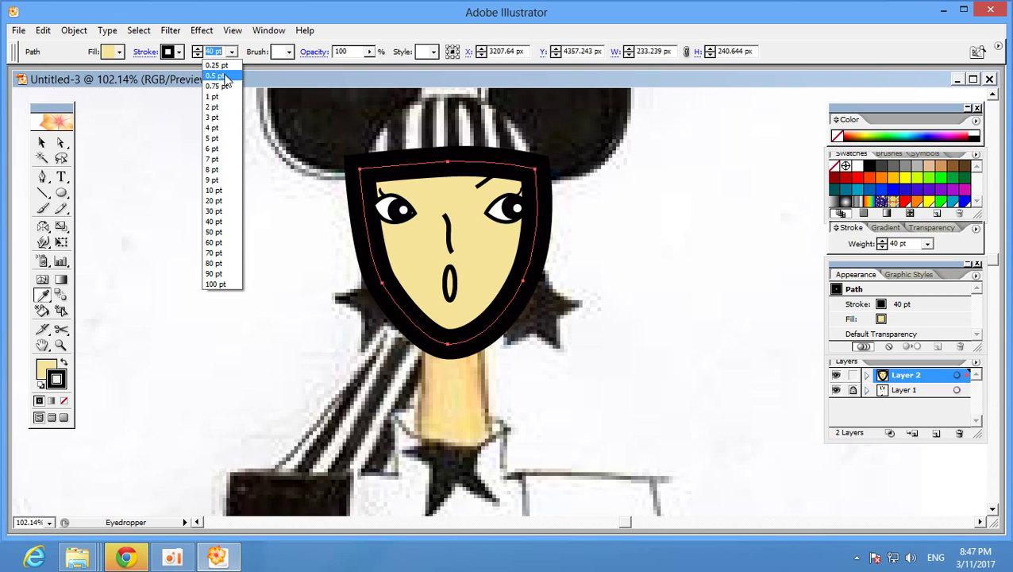
left_click(213, 185)
left_click(231, 52)
left_click(219, 140)
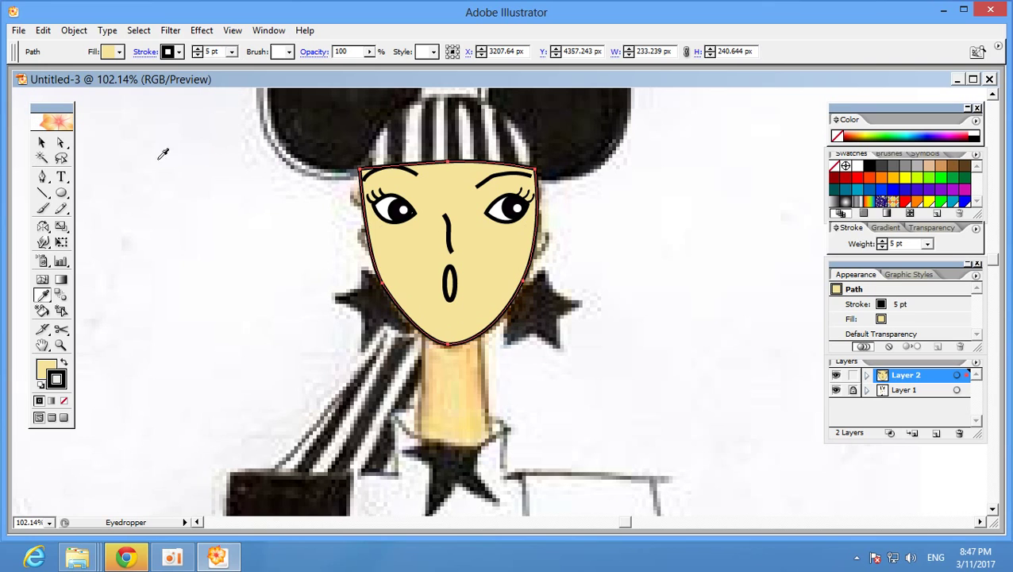
left_click(42, 143)
left_click(527, 337)
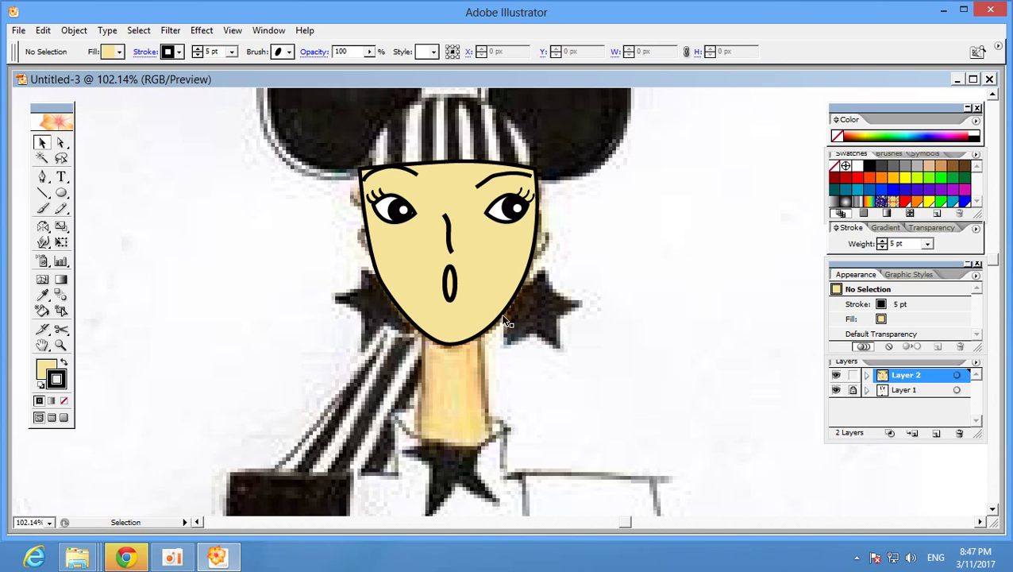
- Change the face fill to a pale beige
scroll(612, 310, "down", 1)
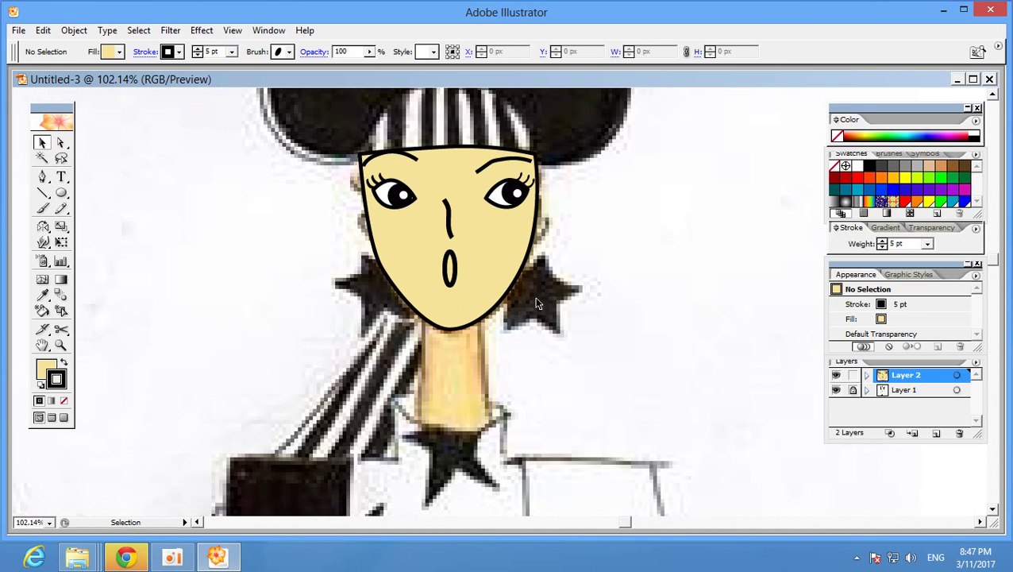
left_click(495, 257)
double_click(39, 367)
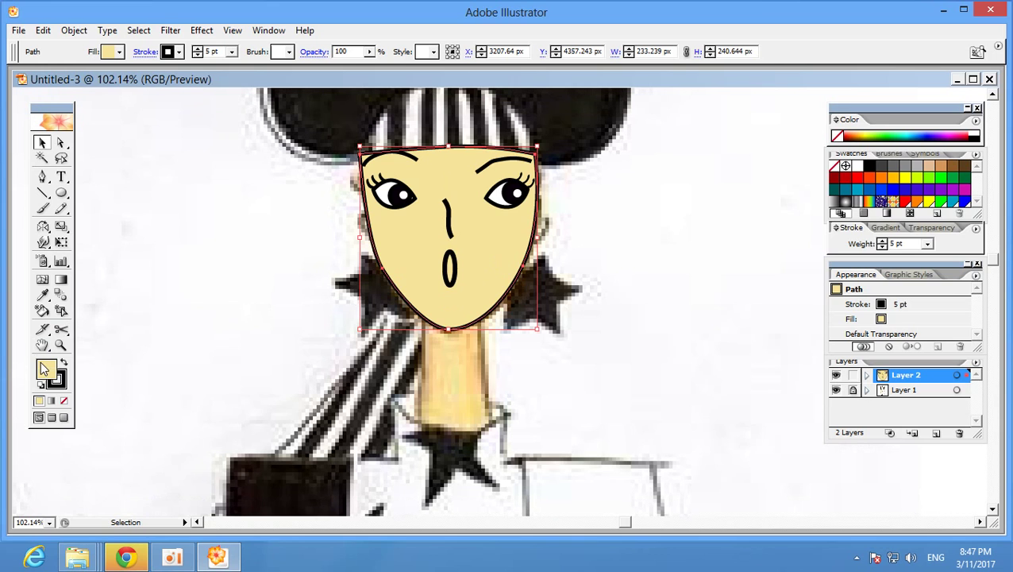
left_click(347, 204)
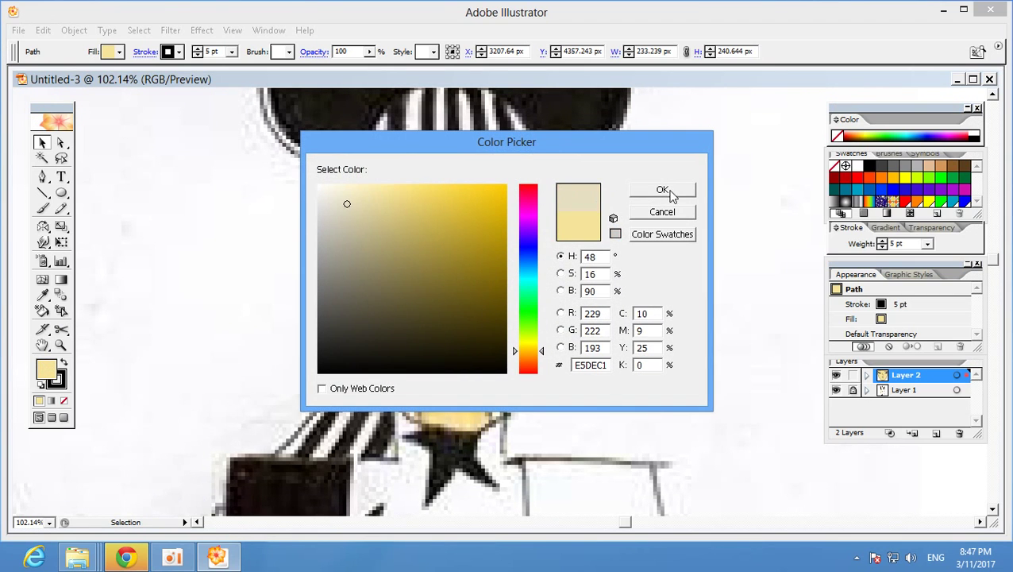
left_click(663, 190)
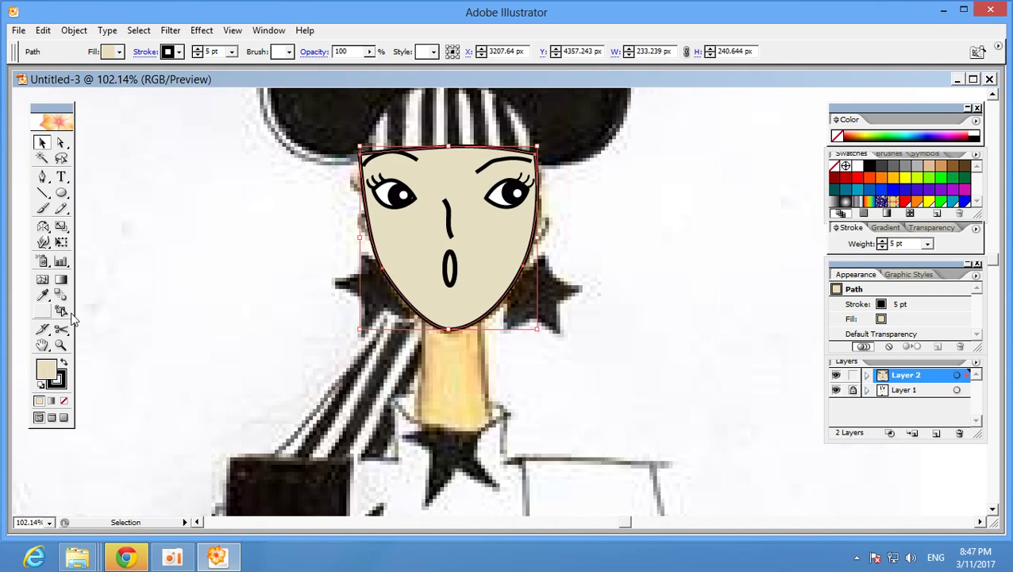
- Adjust the face fill to a slightly darker, yellower skin tone
left_click(43, 295)
double_click(42, 372)
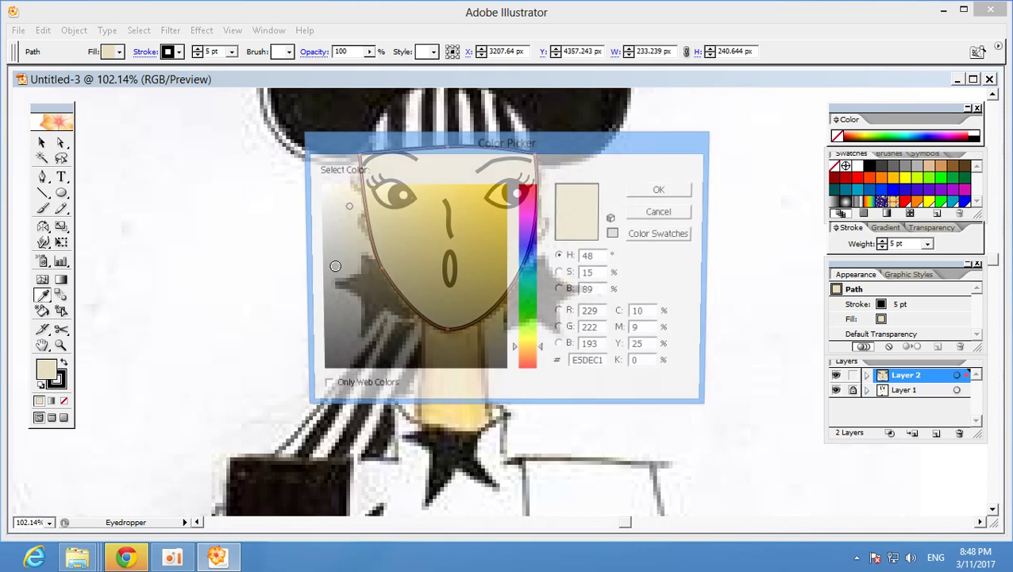
left_click(362, 194)
left_click_drag(362, 195, 378, 199)
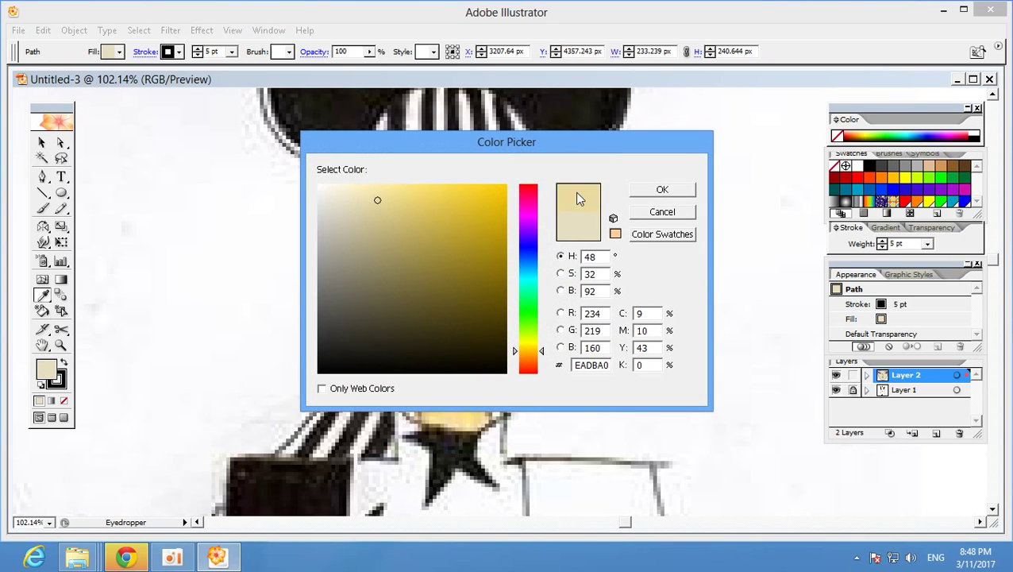
left_click(662, 190)
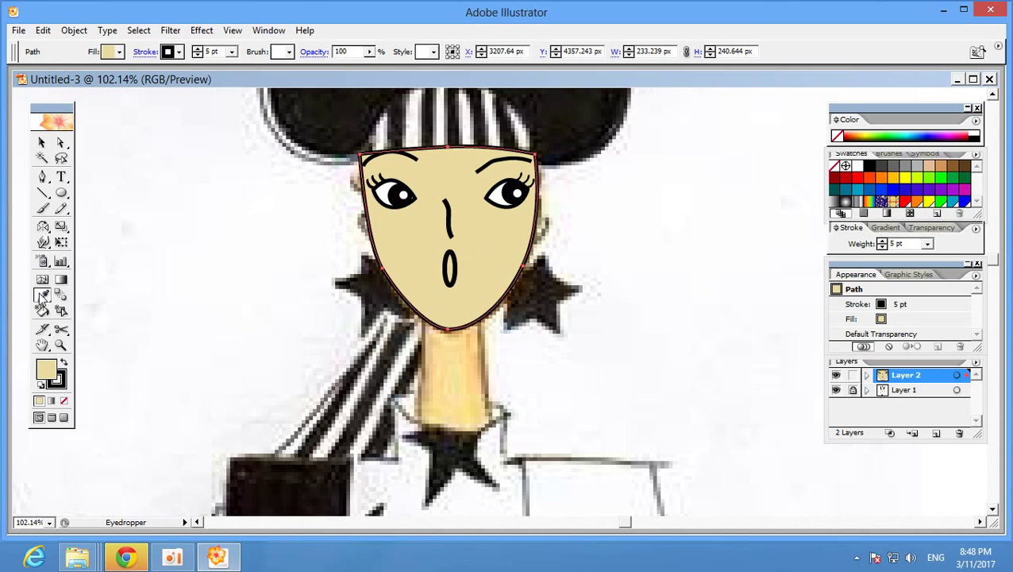
left_click(41, 142)
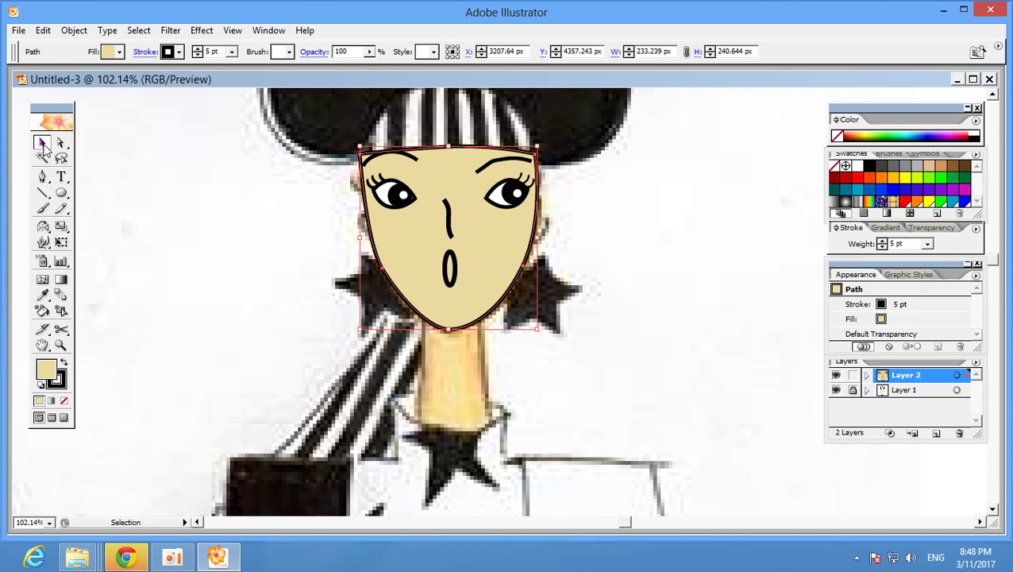
left_click(178, 188)
- Hide Layer 1's scan to preview the traced face, then show it again
scroll(688, 342, "down", 1)
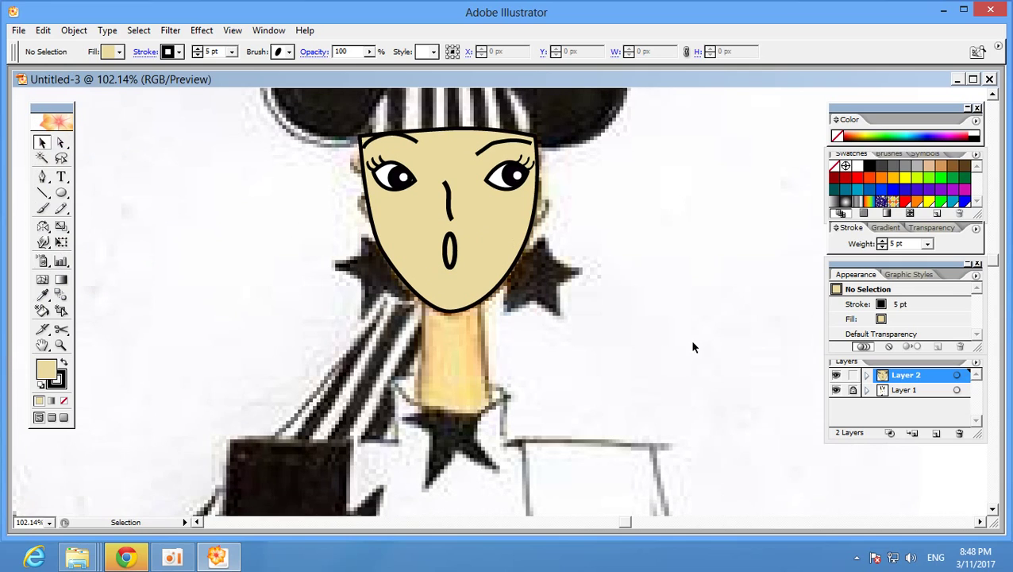
left_click(835, 391)
scroll(627, 349, "up", 3)
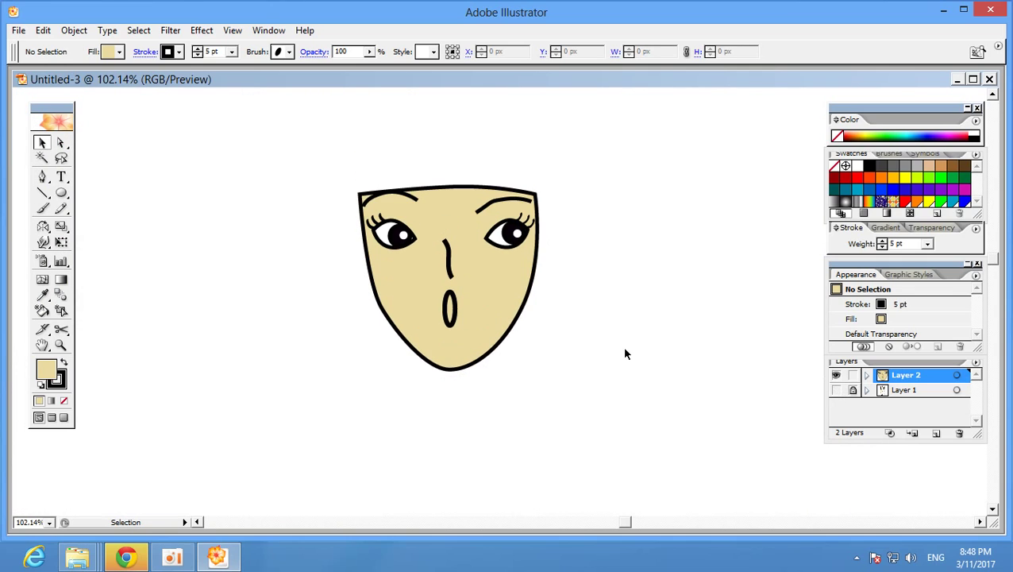
scroll(622, 347, "up", 2)
scroll(625, 354, "down", 2)
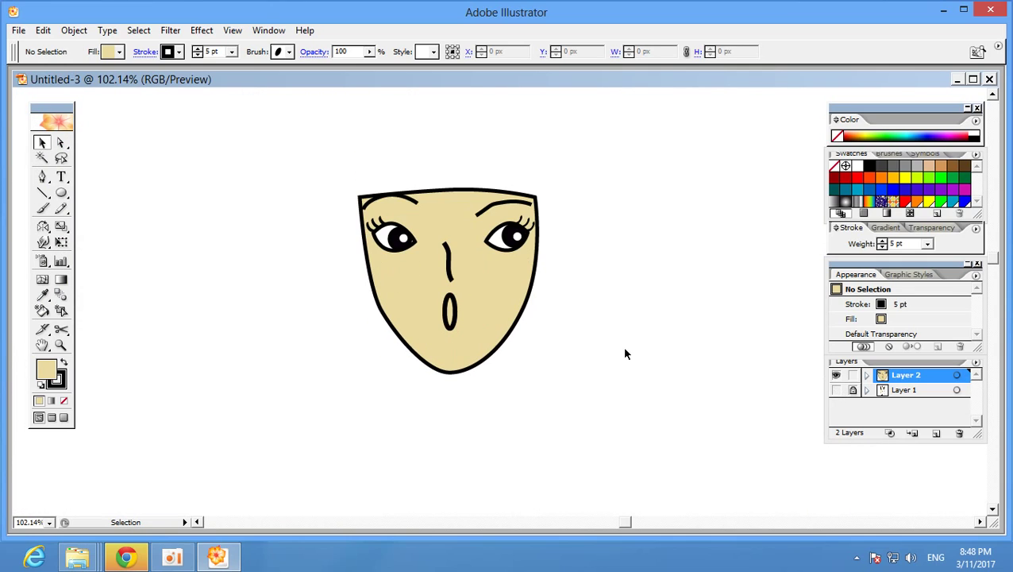
left_click(835, 390)
scroll(577, 380, "up", 2)
scroll(577, 379, "up", 2)
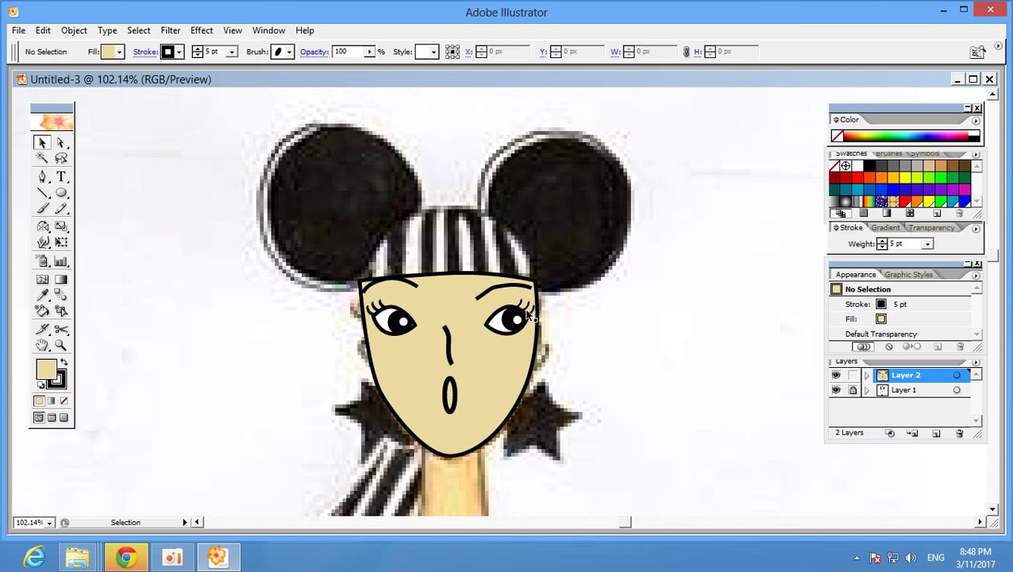
scroll(577, 380, "down", 4)
- Lock Layer 1 and switch to the Pen tool
left_click(853, 389)
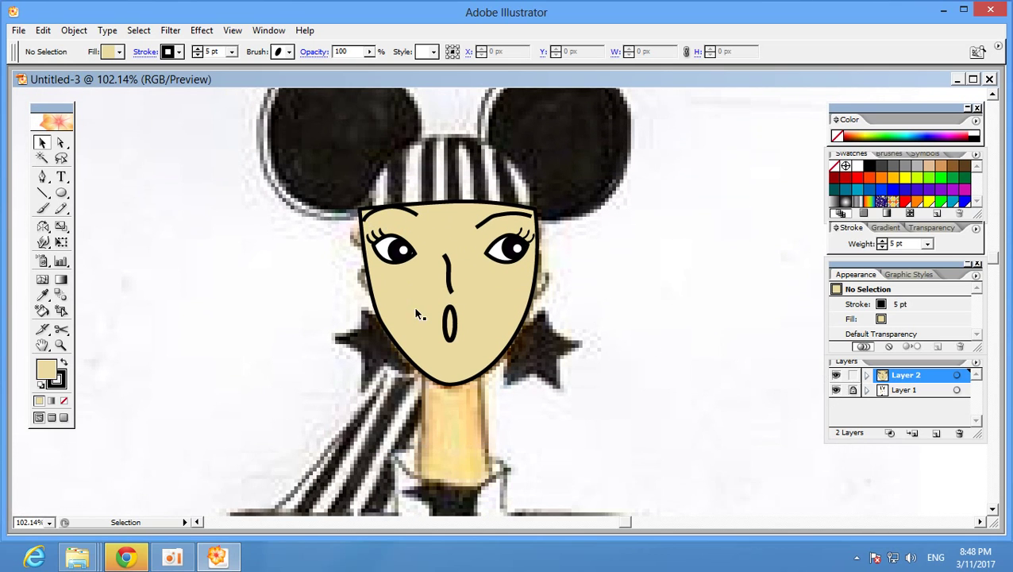
scroll(514, 240, "up", 2)
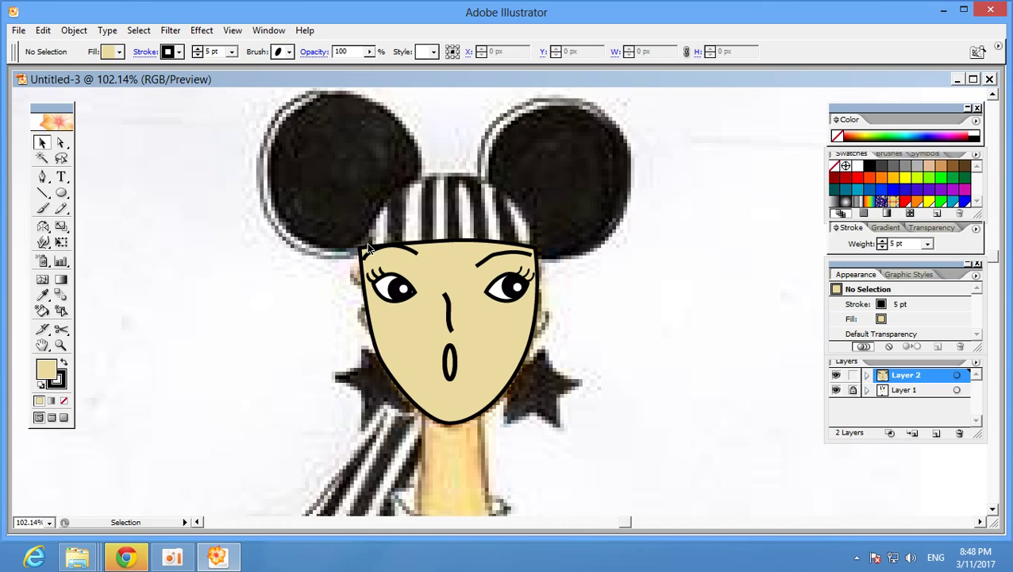
left_click(42, 176)
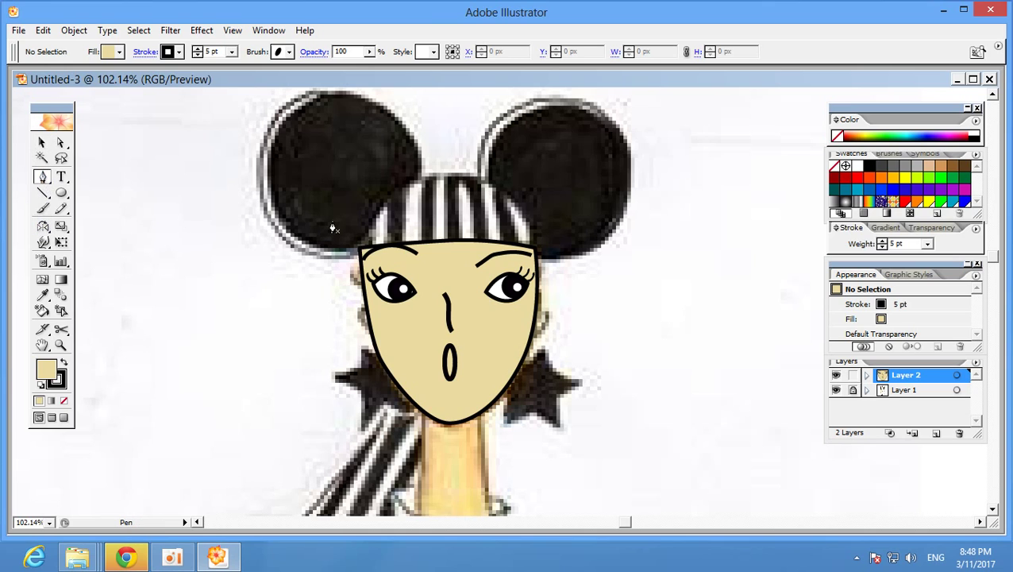
- Trace a closed, curved cap outline over the striped bangs above the forehead
scroll(425, 274, "up", 3)
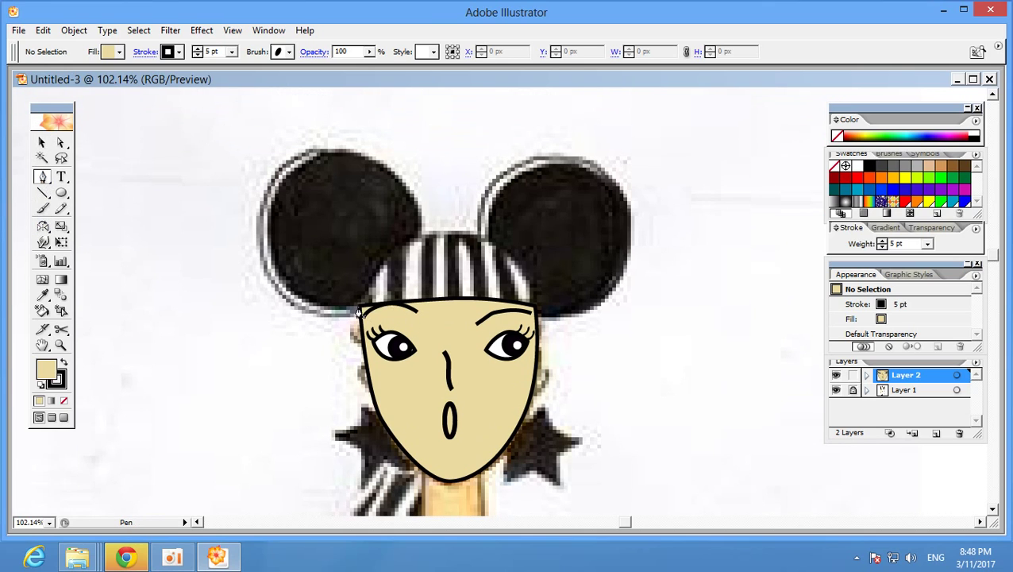
left_click(361, 283)
left_click_drag(433, 230, 480, 226)
left_click_drag(524, 268, 534, 286)
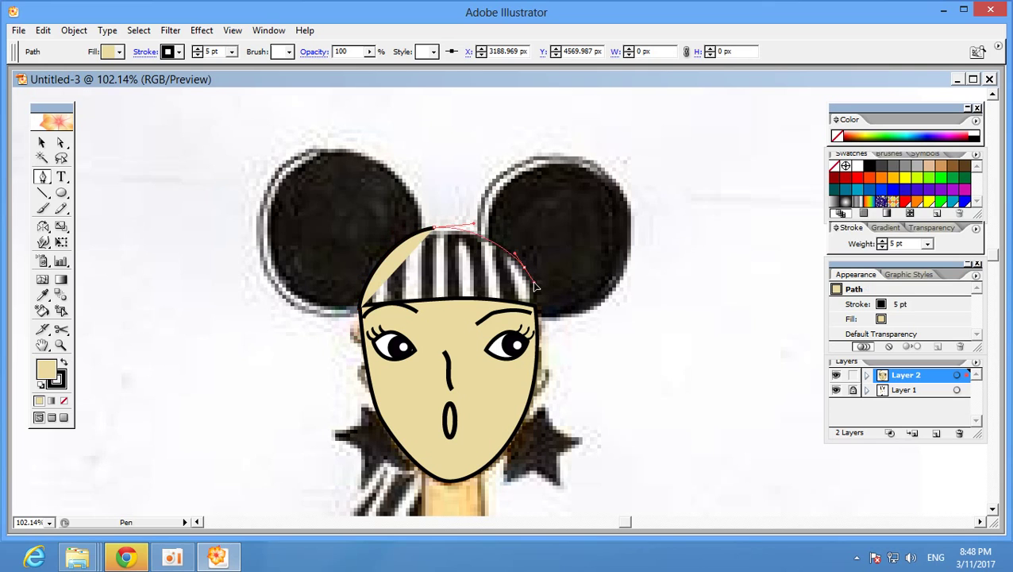
left_click(533, 309)
left_click(361, 307)
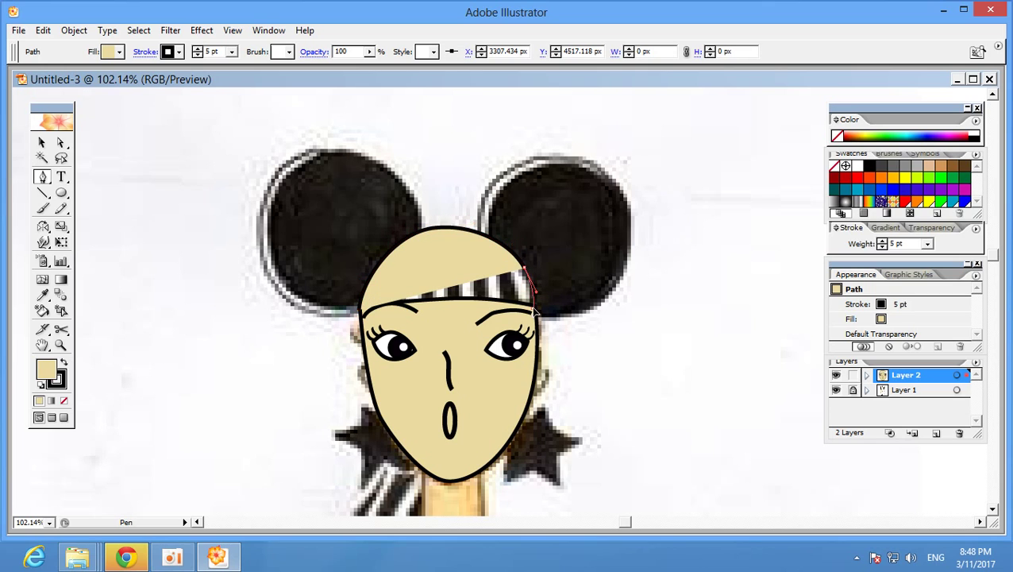
left_click(361, 310)
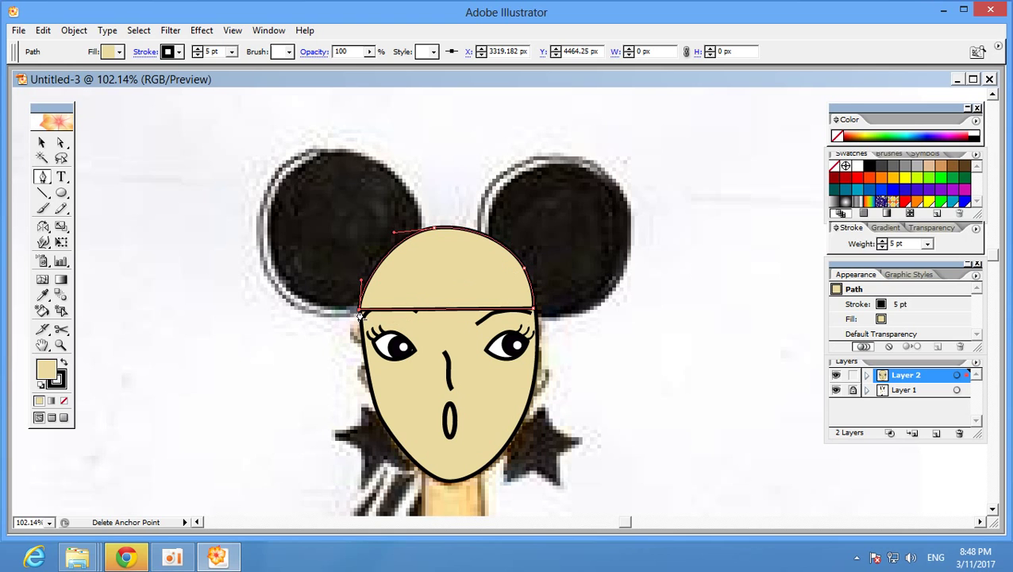
- Fill the cap white, then reselect it with the Selection tool
double_click(48, 372)
left_click(318, 176)
left_click(636, 189)
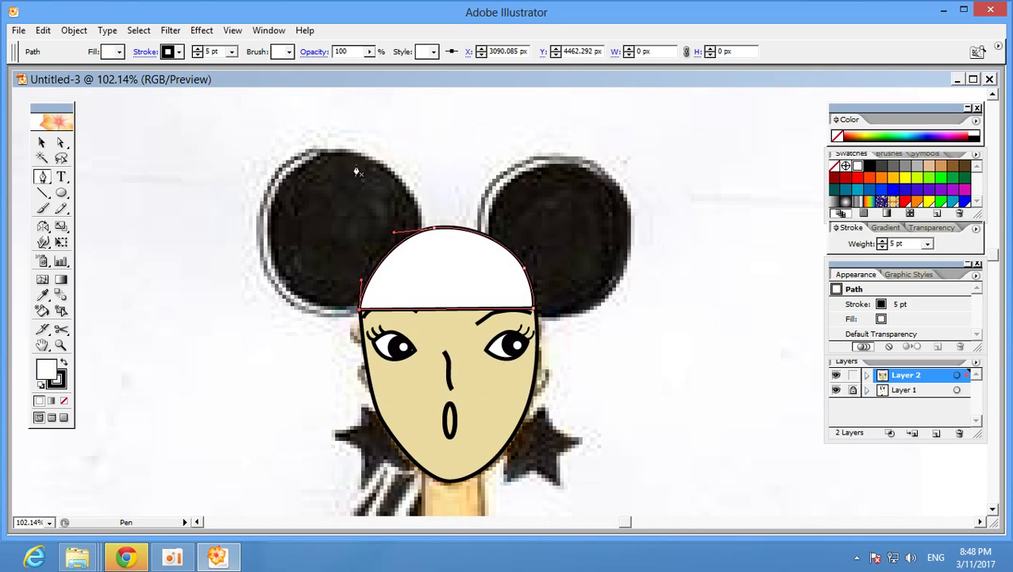
left_click(41, 141)
left_click(206, 206)
left_click(410, 275)
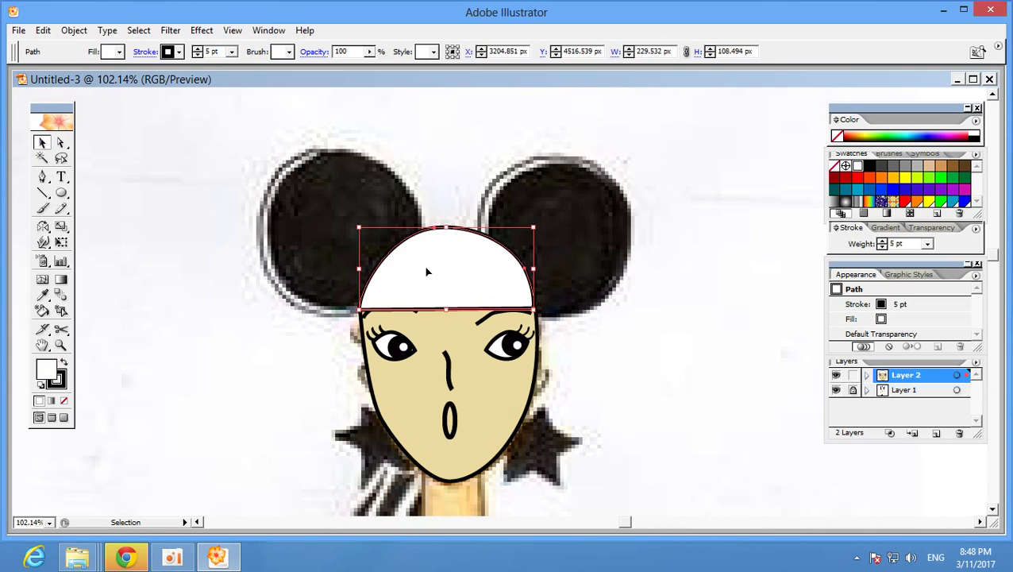
right_click(426, 268)
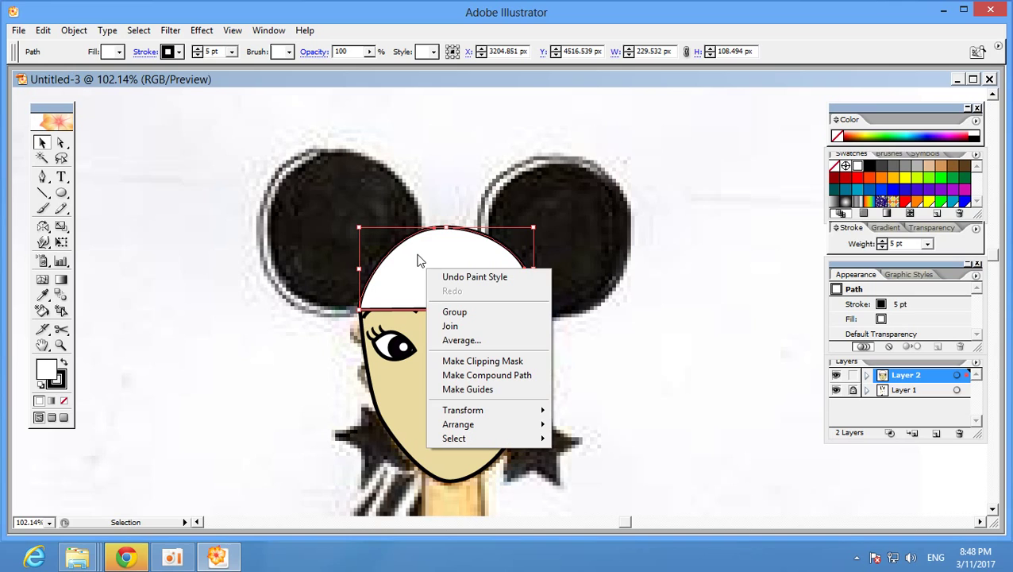
mouse_move(458, 424)
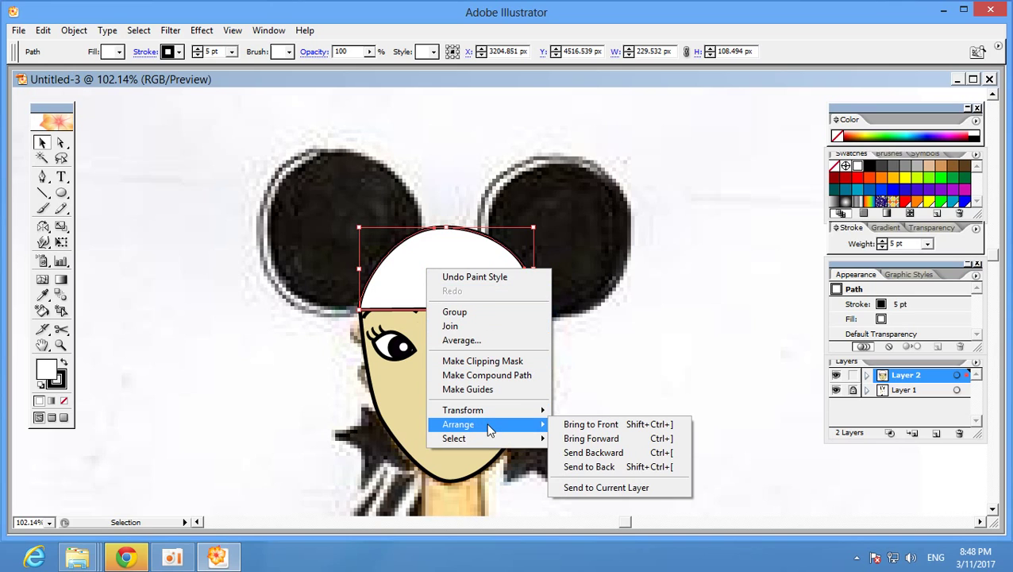
- Send the white cap to the back behind the face, then deselect it
left_click(600, 468)
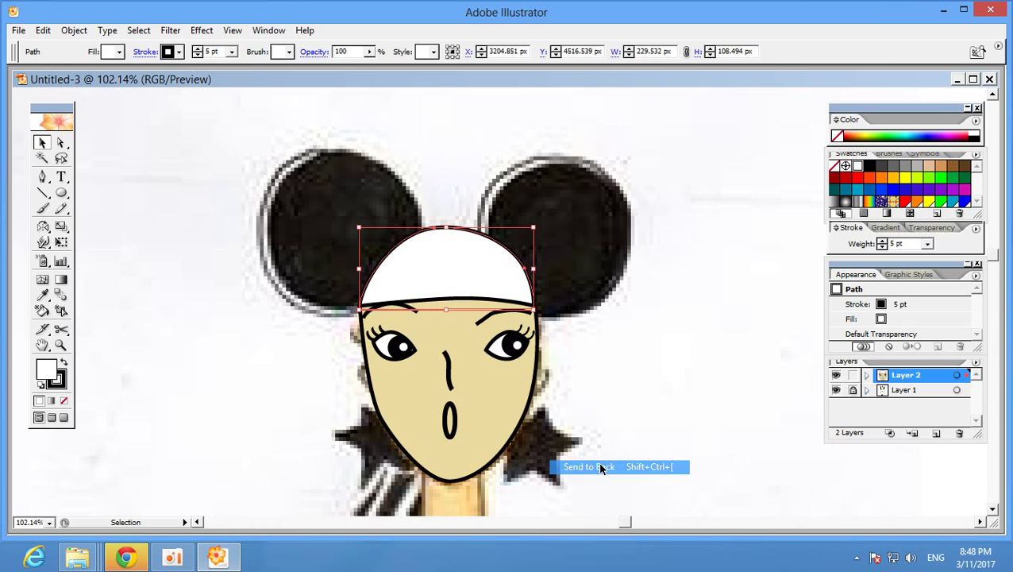
scroll(357, 318, "down", 1)
left_click(176, 160)
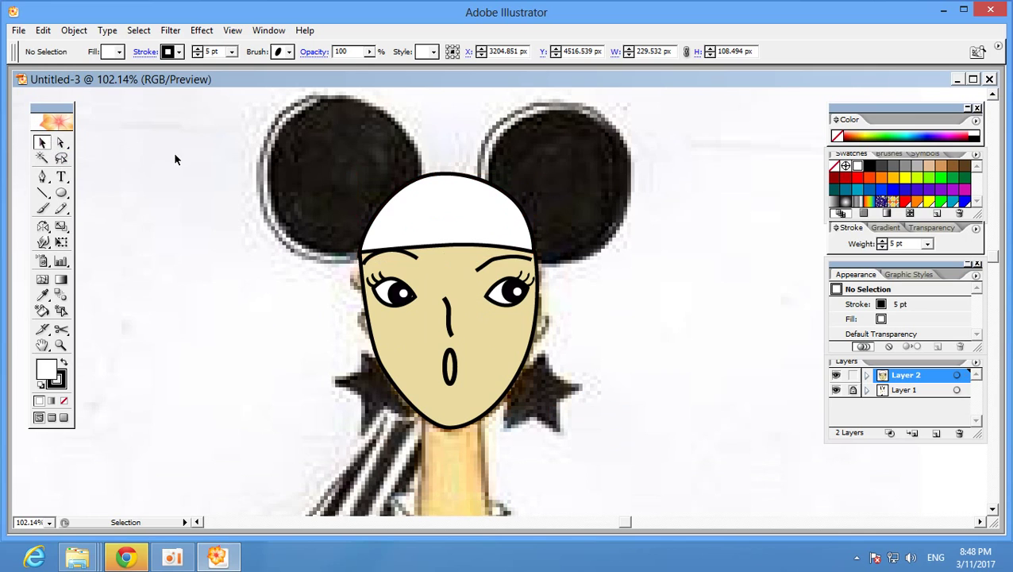
scroll(176, 159, "down", 1)
scroll(173, 159, "up", 2)
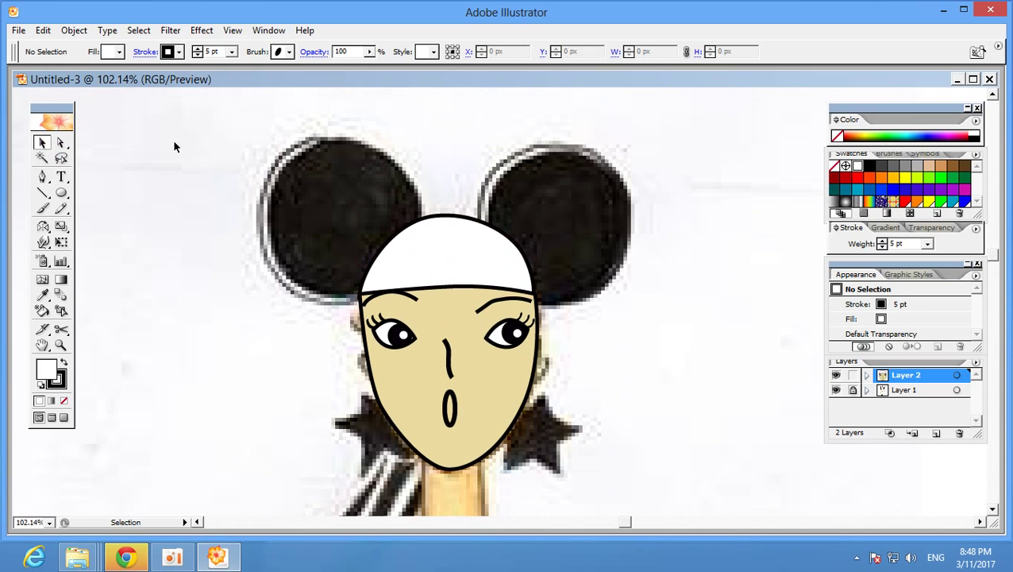
scroll(174, 145, "down", 1)
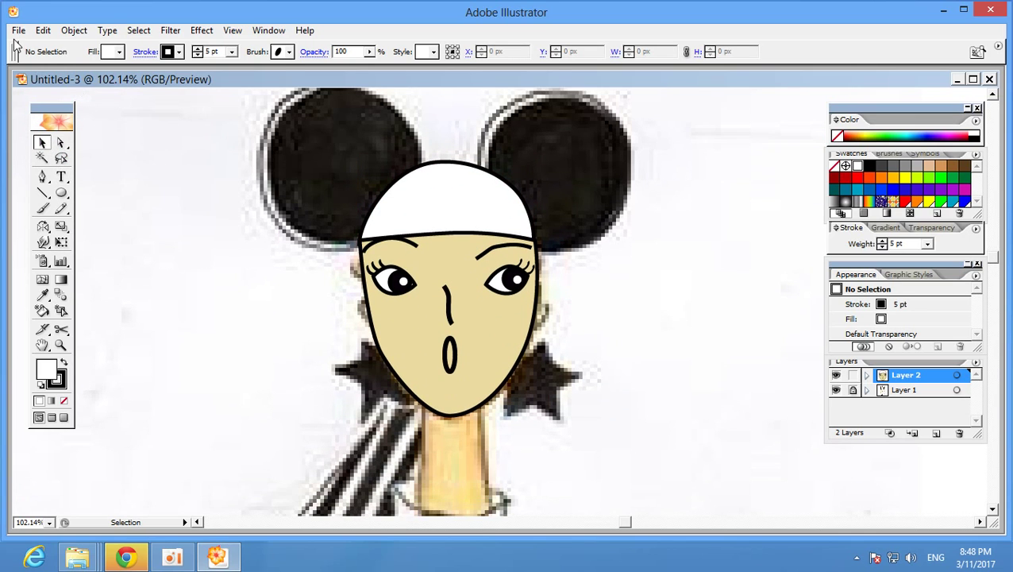